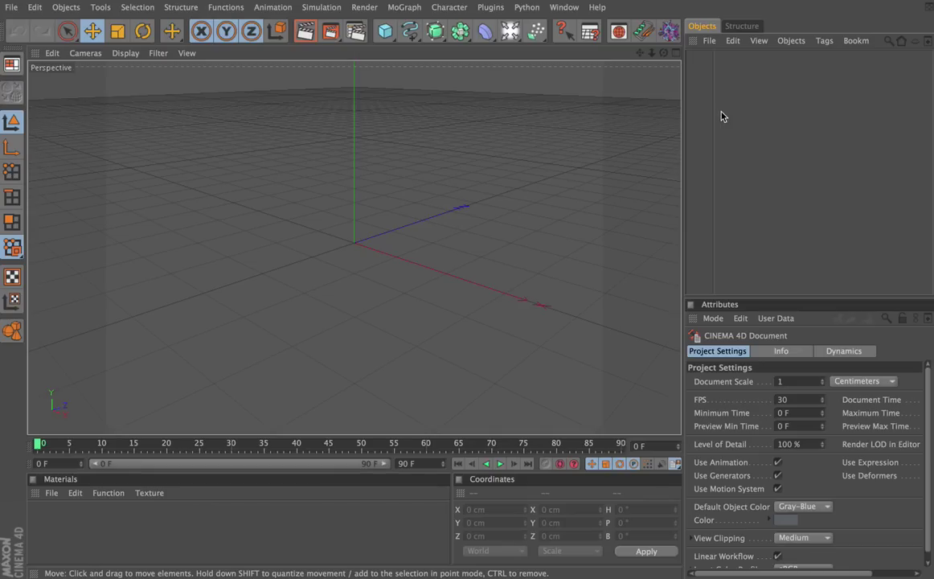
- Launch the autoFill plugin and construct the HIV_x_x recipe scene in the current document
left_click(670, 32)
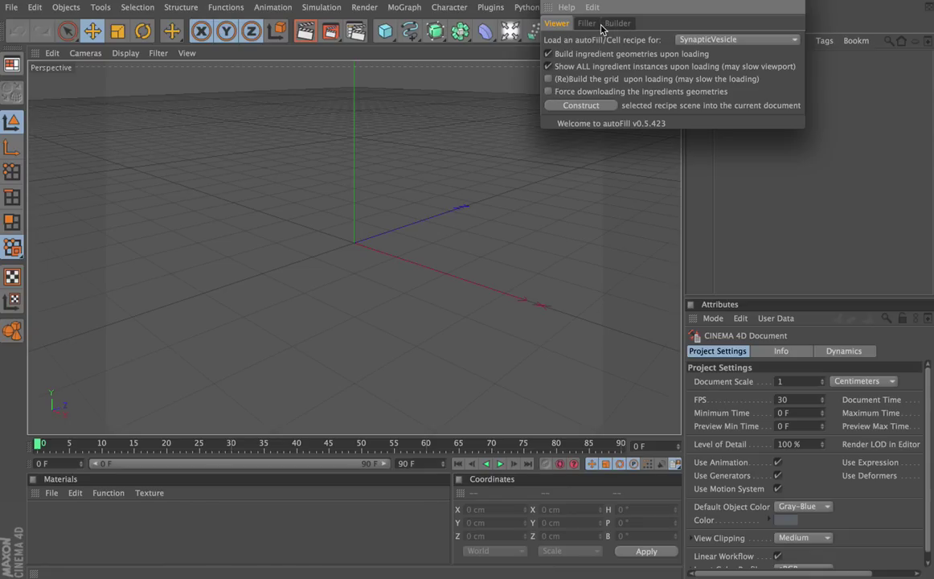
left_click(709, 39)
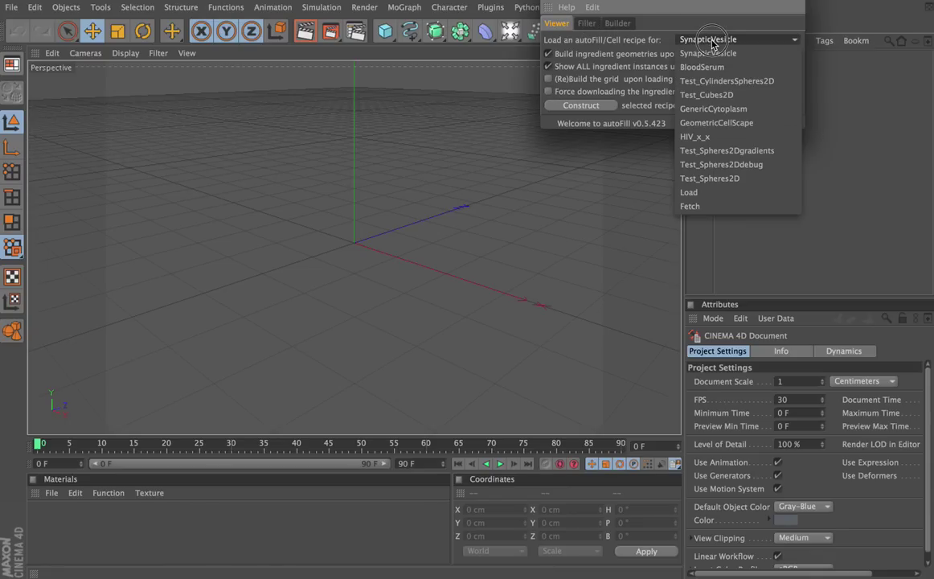
left_click(693, 137)
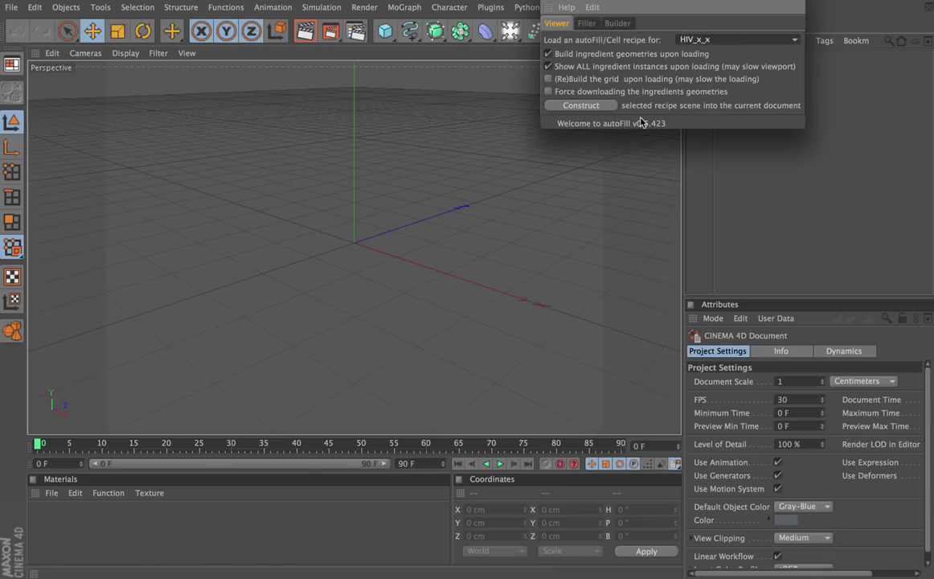
left_click(606, 106)
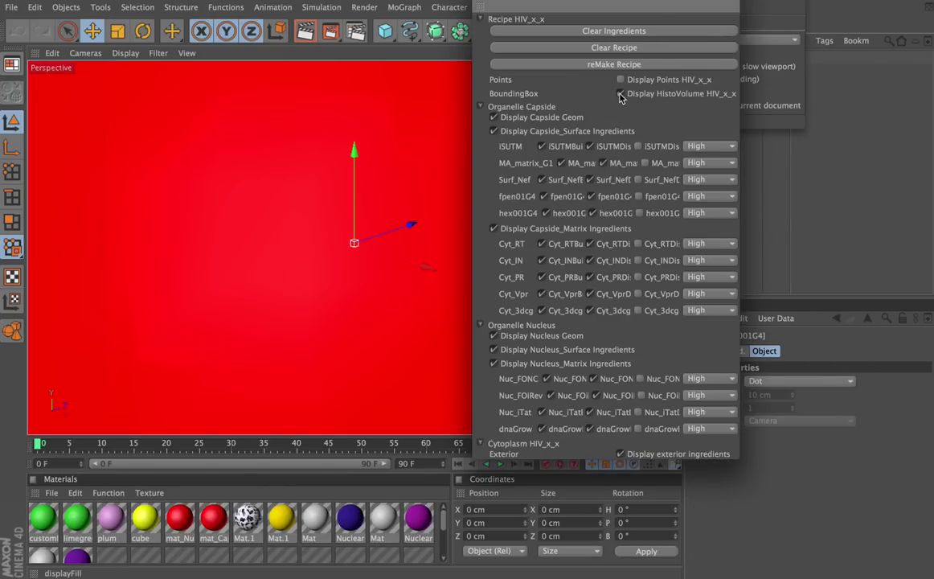
- Hide the HIV_x_x HistoVolume bounding box and the Capside and Nucleus geometries
left_click(620, 94)
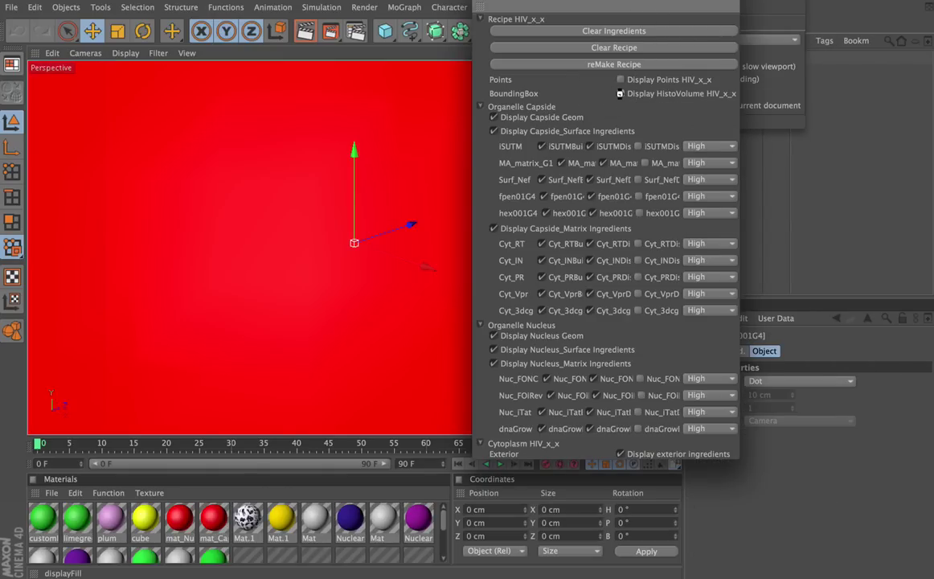
left_click(494, 117)
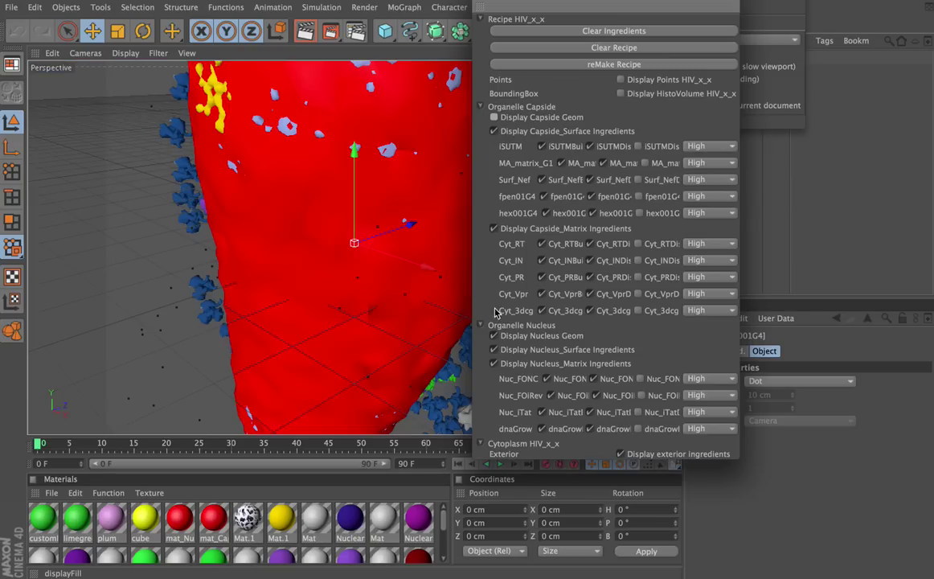
left_click(494, 337)
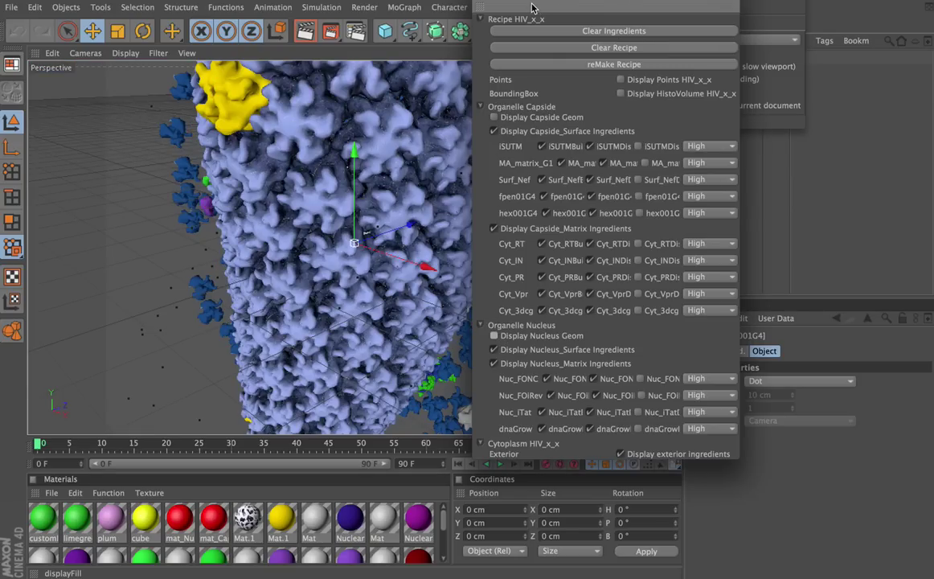
- Move the recipe window and the autoFill window out of the way of the viewport and object list
left_click_drag(529, 7, 901, 270)
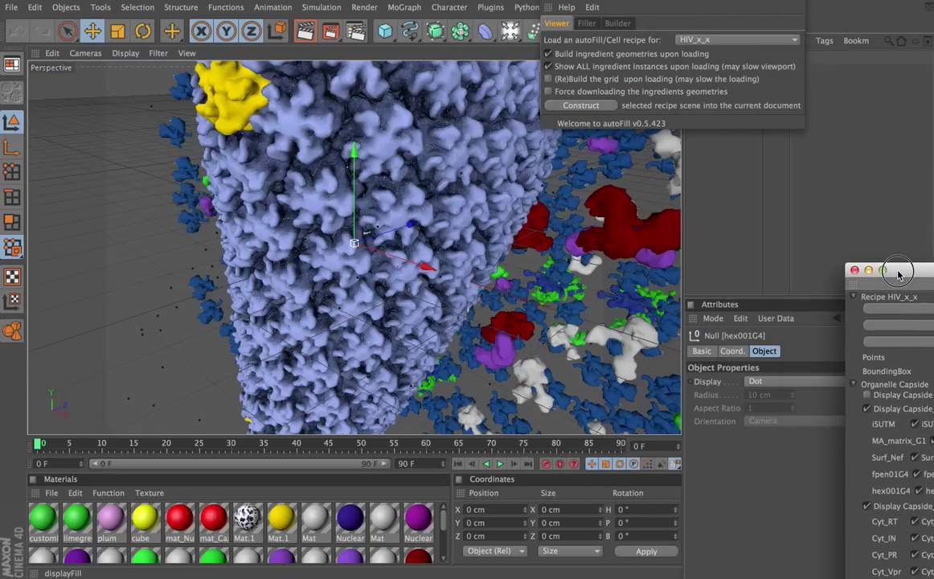
left_click_drag(592, 0, 933, 335)
left_click_drag(919, 274, 933, 277)
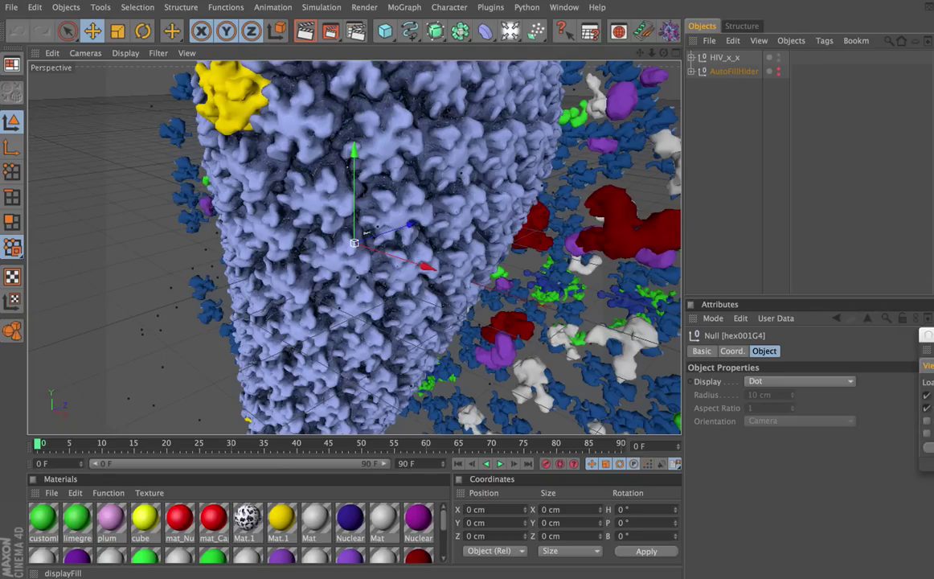
left_click_drag(928, 335, 933, 336)
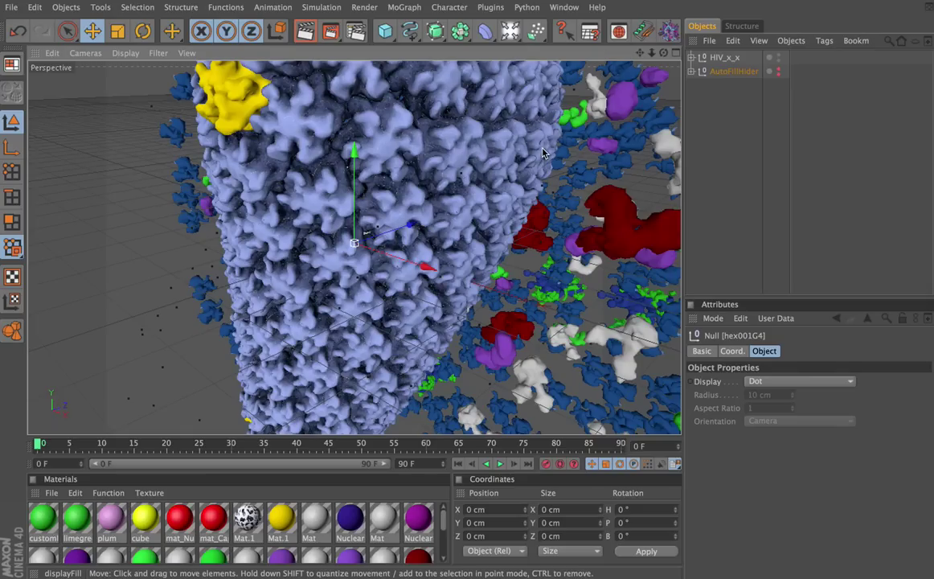
- Frame the whole HIV model and add a default cube object to the scene
key("h")
mouse_move(664, 53)
left_mouse_down()
mouse_move(696, 40)
mouse_move(664, 53)
left_mouse_up()
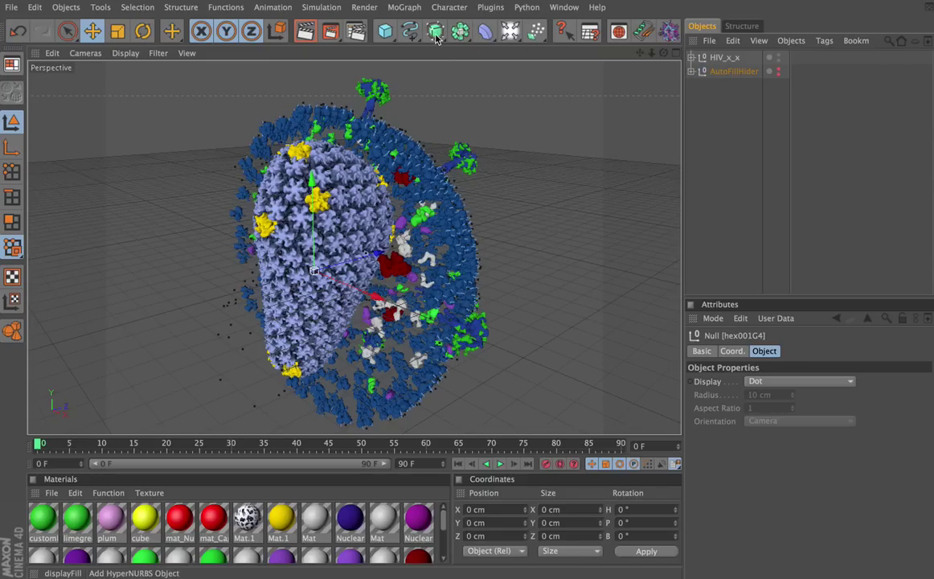
left_click(386, 32)
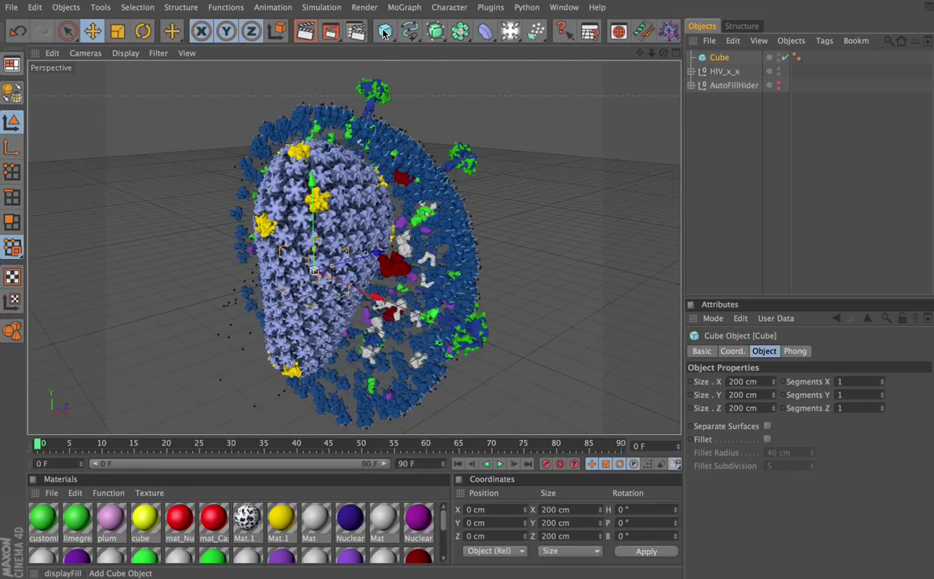
- Select the uppermost surface spike on the virus and trace its instance through the HIV_x_x hierarchy down to Meshs_iSUTM
left_click(728, 85)
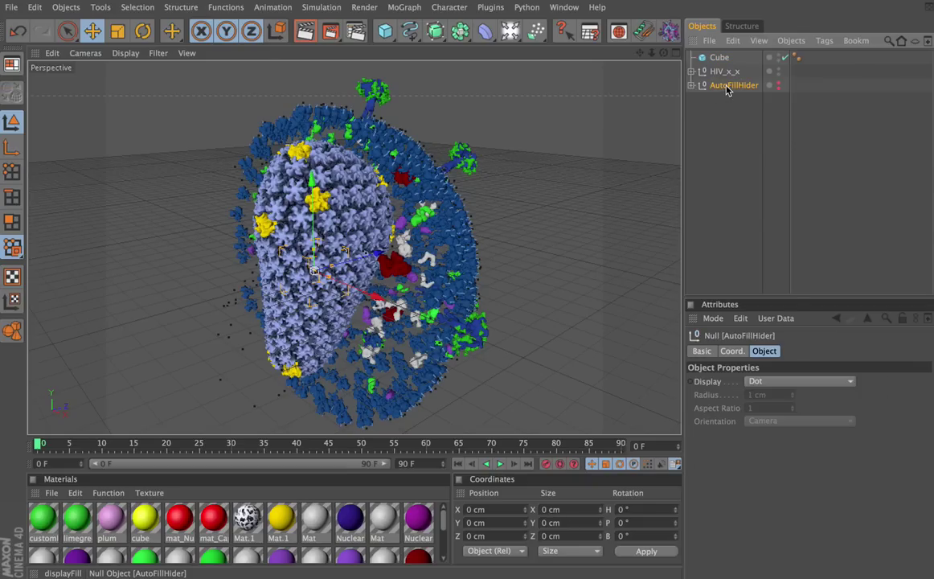
left_click(779, 86)
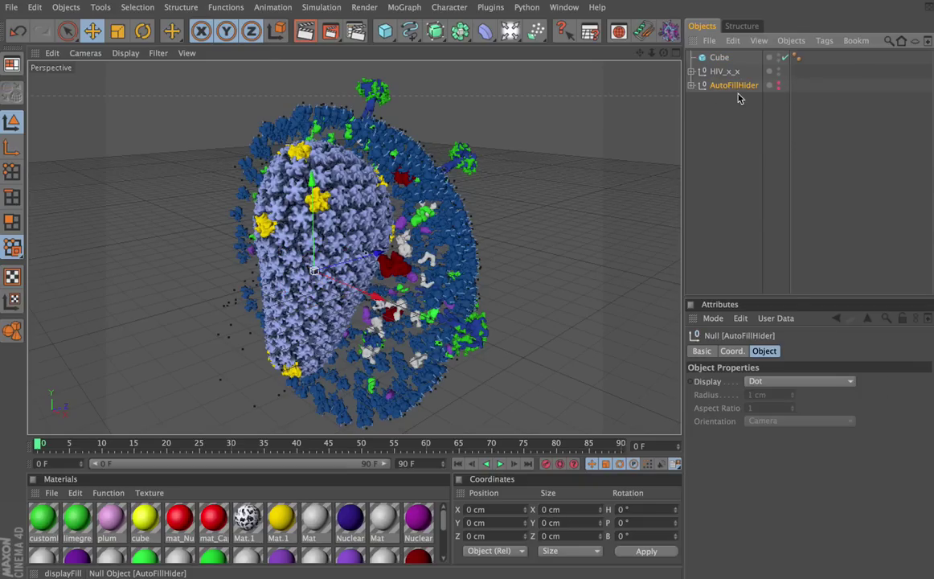
left_click(374, 98)
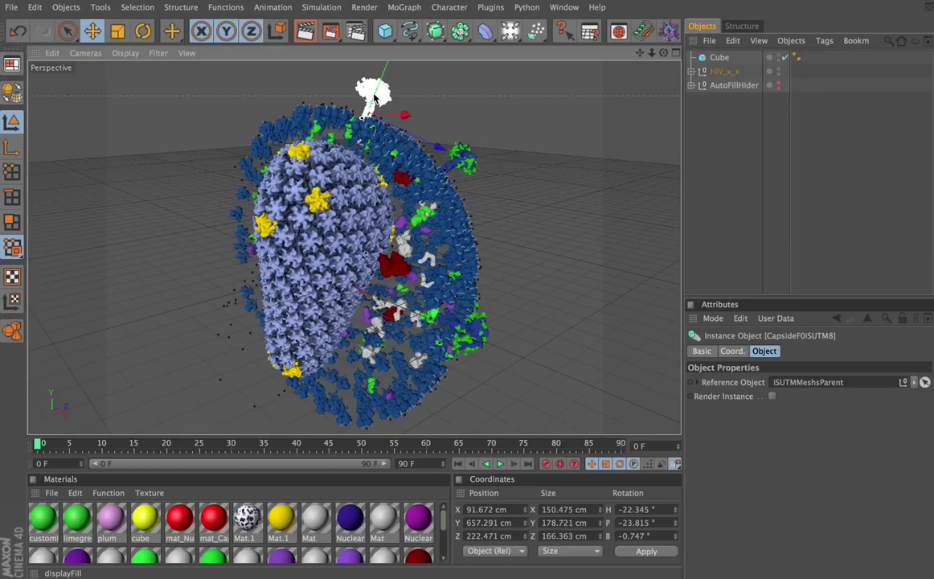
left_click(693, 72)
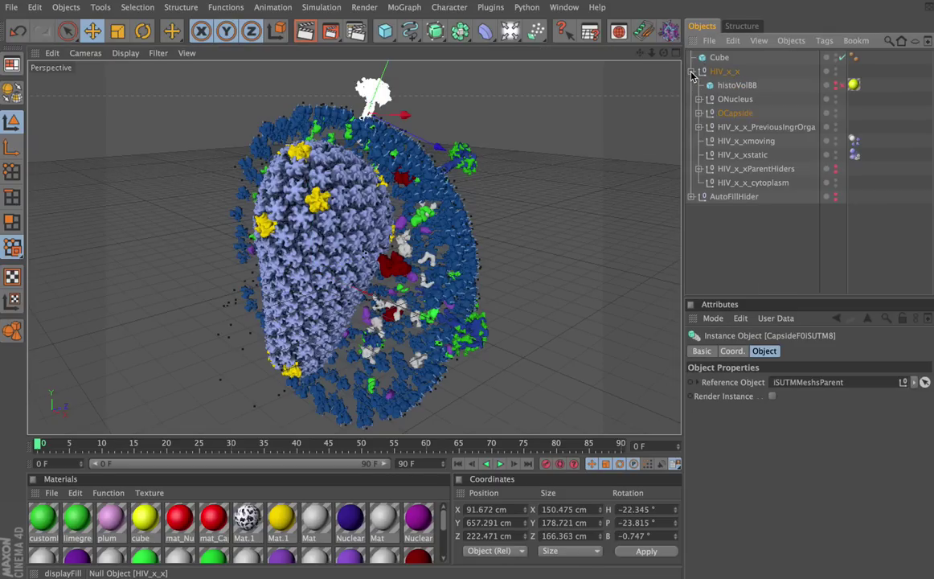
left_click(699, 114)
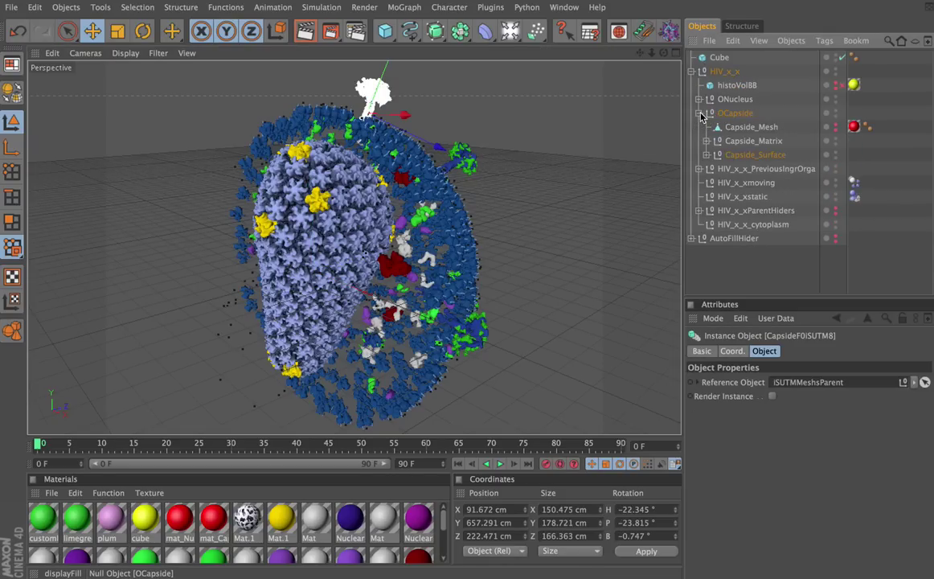
left_click(708, 154)
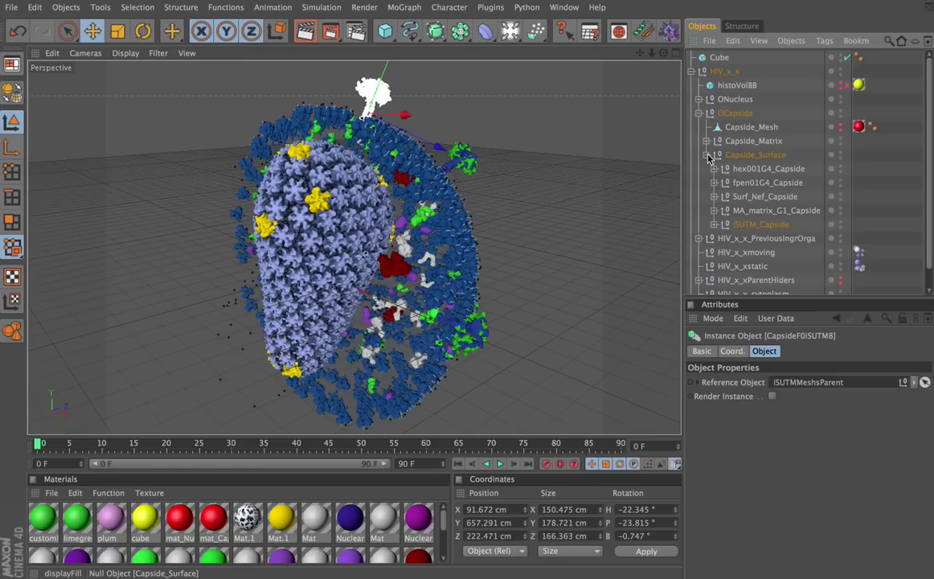
left_click(715, 224)
left_click(723, 238)
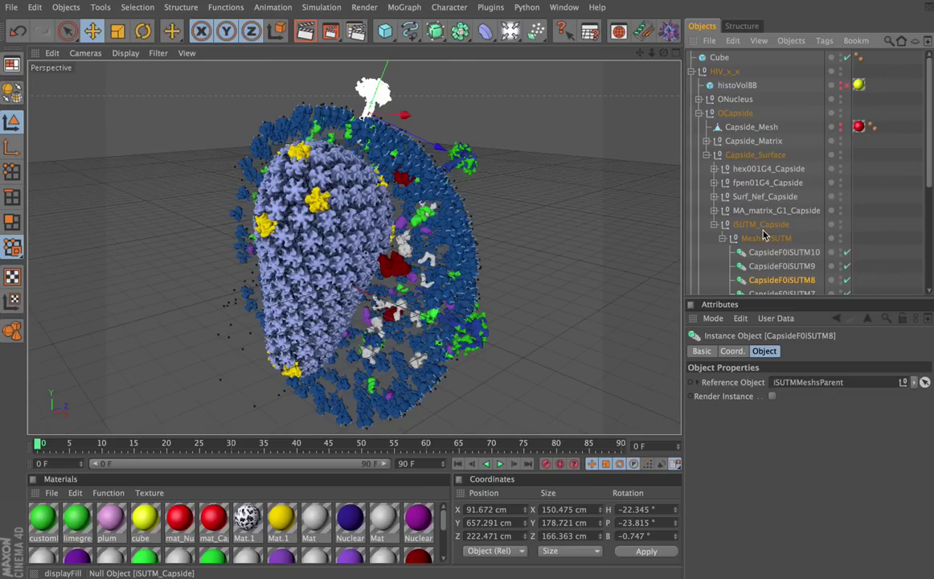
- Locate and select the iSUTM parent object inside AutoFillHider and expand it to show its source meshes
left_click_drag(929, 169, 930, 225)
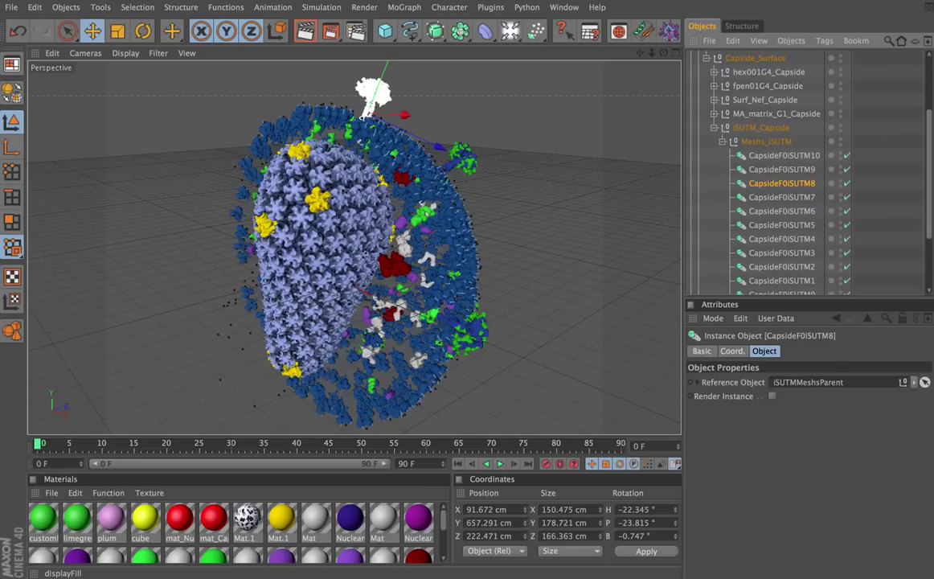
left_click_drag(930, 181, 930, 268)
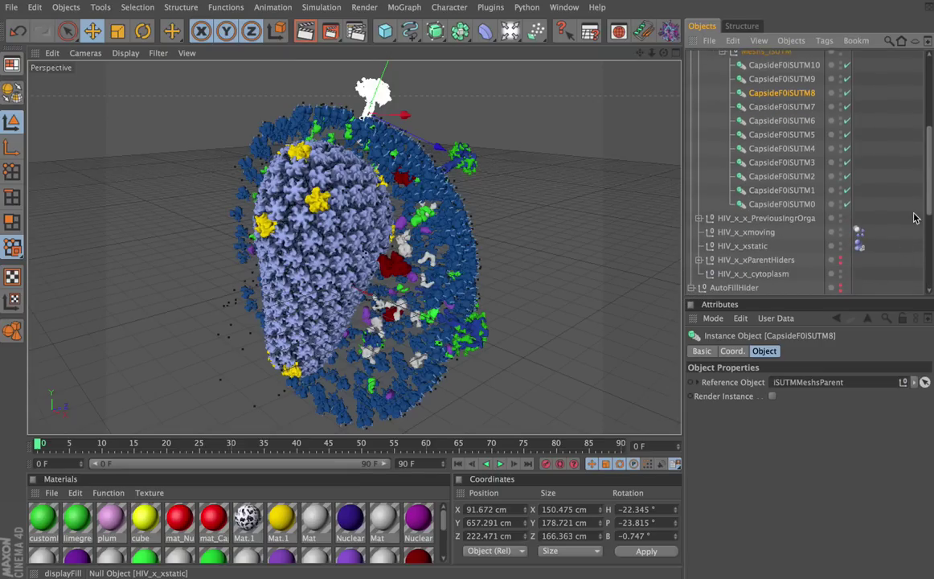
scroll(885, 209, "down", 5)
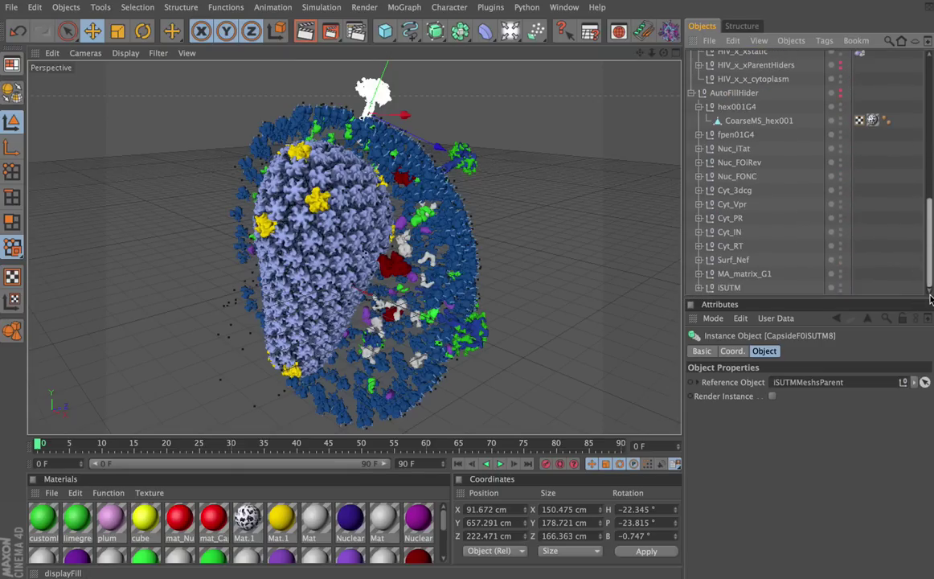
left_click(729, 289)
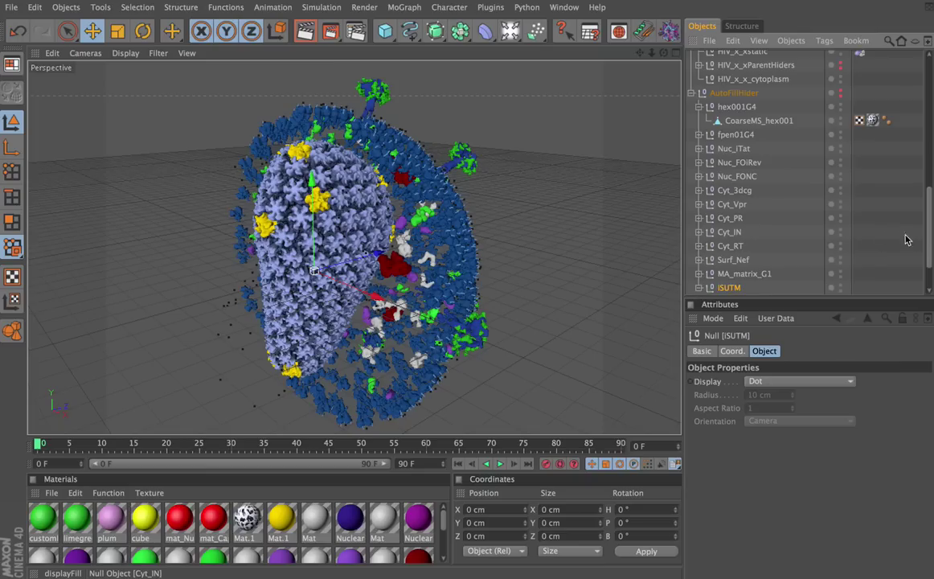
left_click_drag(930, 247, 931, 274)
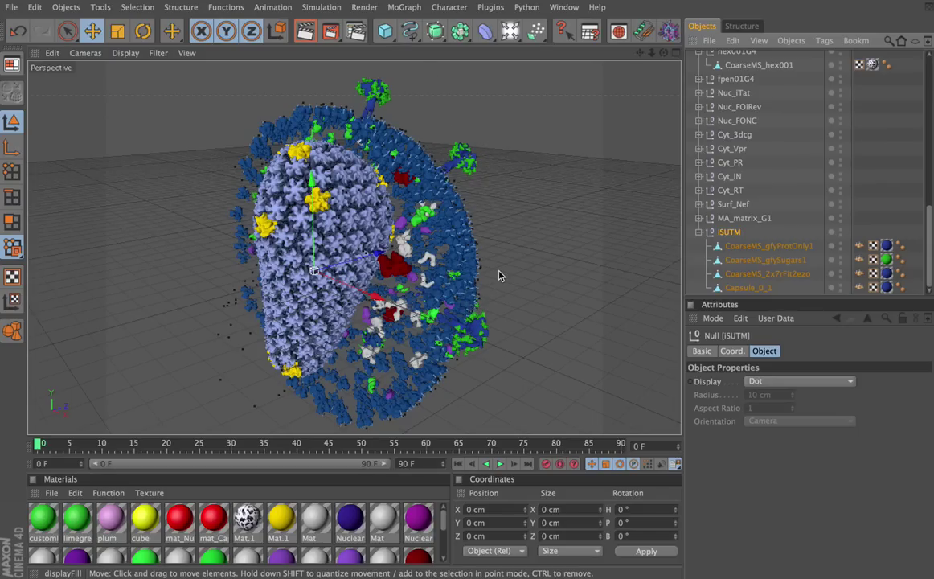
- Collapse the OCapside group and make the cube a child of the iSUTM object in AutoFillHider
left_click_drag(929, 255, 926, 73)
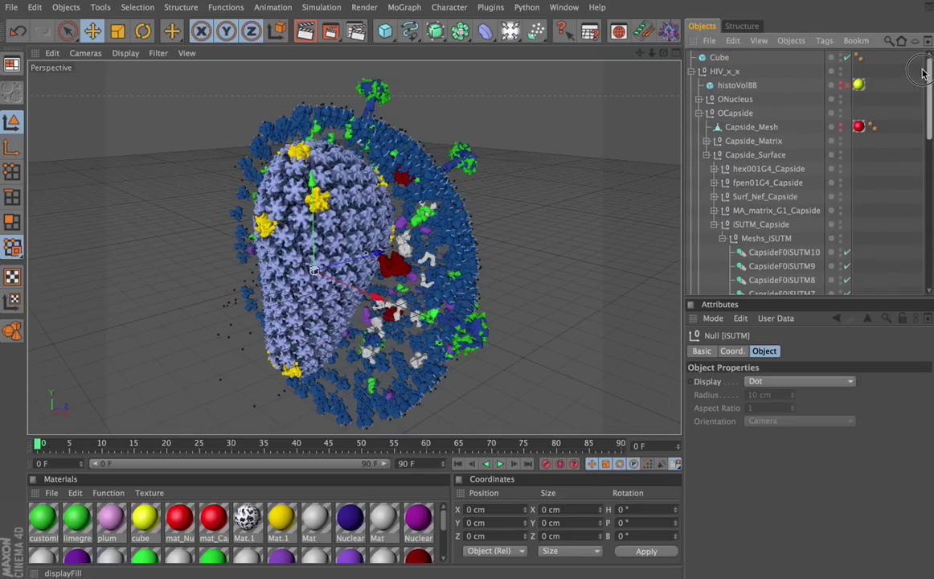
left_click(700, 113)
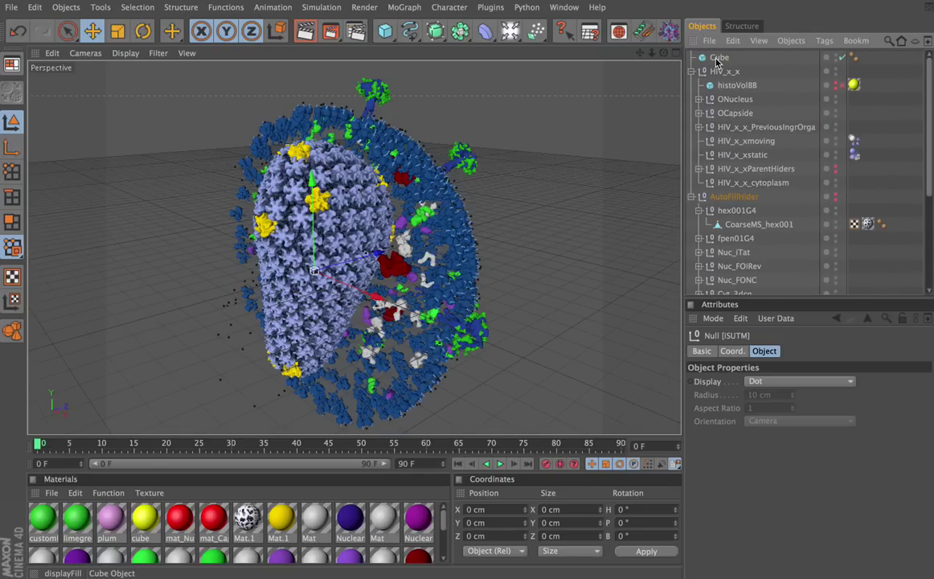
left_click_drag(718, 59, 731, 233)
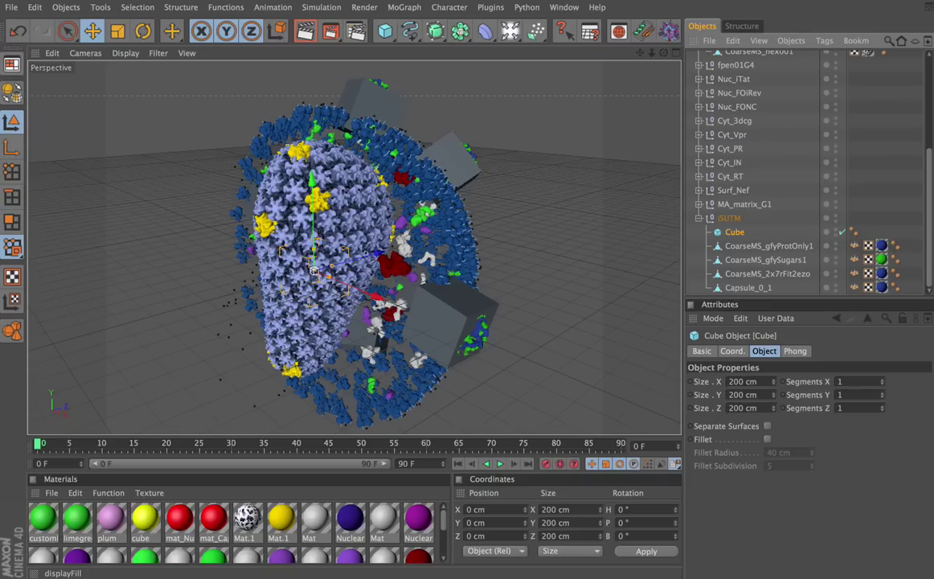
- Create a new default material and apply it to the cube inside iSUTM
scroll(927, 245, "up", 5)
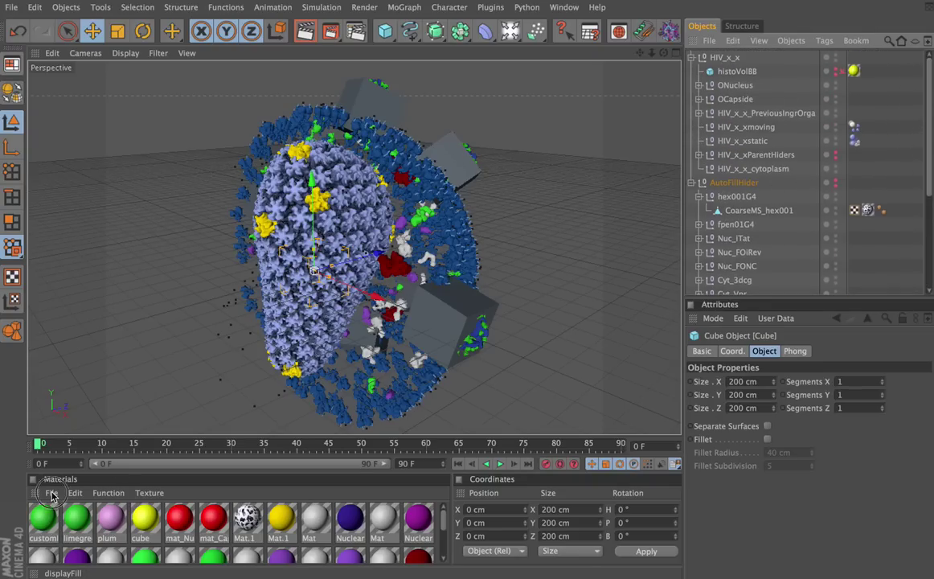
left_click(52, 496)
left_click(50, 510)
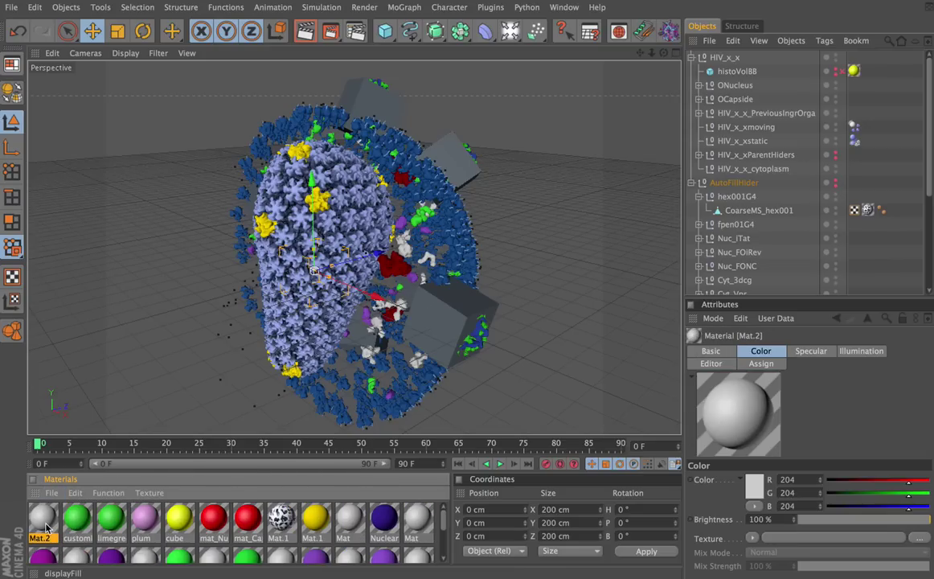
left_click_drag(46, 527, 739, 235)
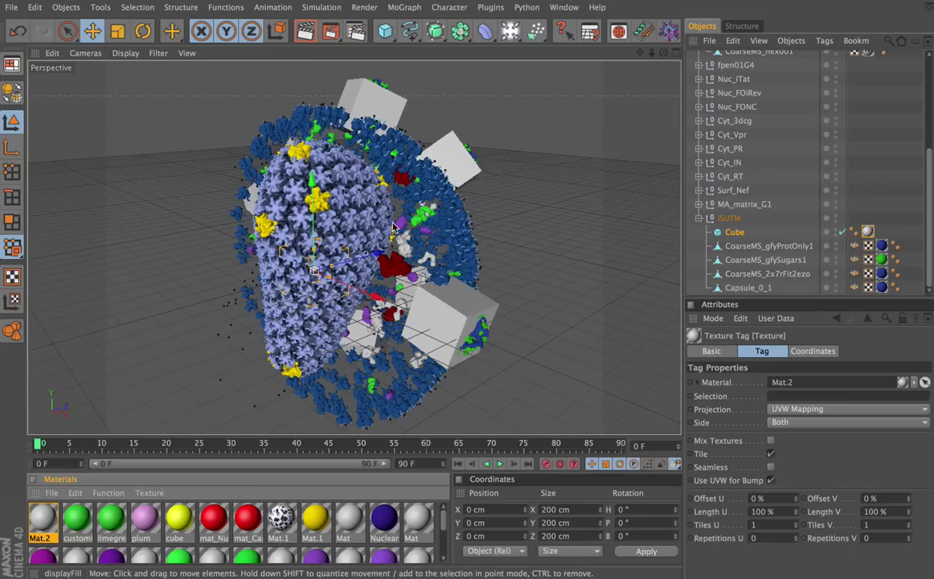
- Raise the cube to about 78 cm in Y and size it to 150 cm in X, 90 cm in Y and 150 cm in Z
left_click_drag(315, 271, 314, 233)
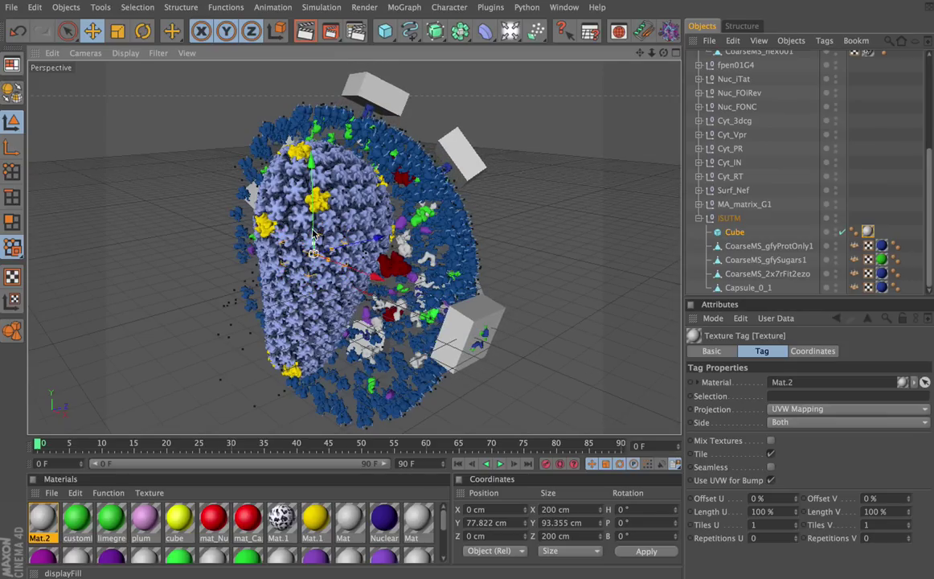
left_click(819, 352)
left_click(732, 233)
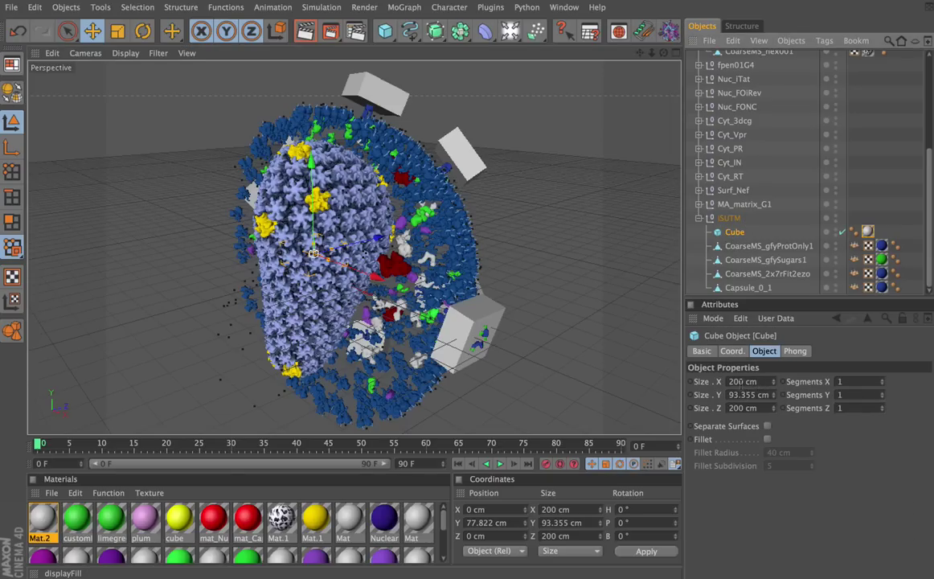
left_click(741, 382)
type("15")
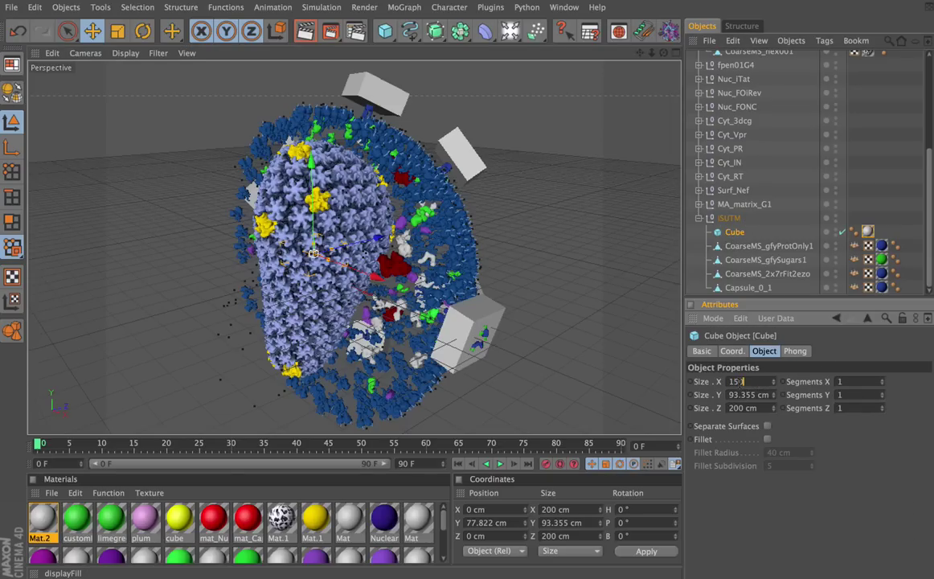
type("0")
key("Tab")
key("Tab")
type("1")
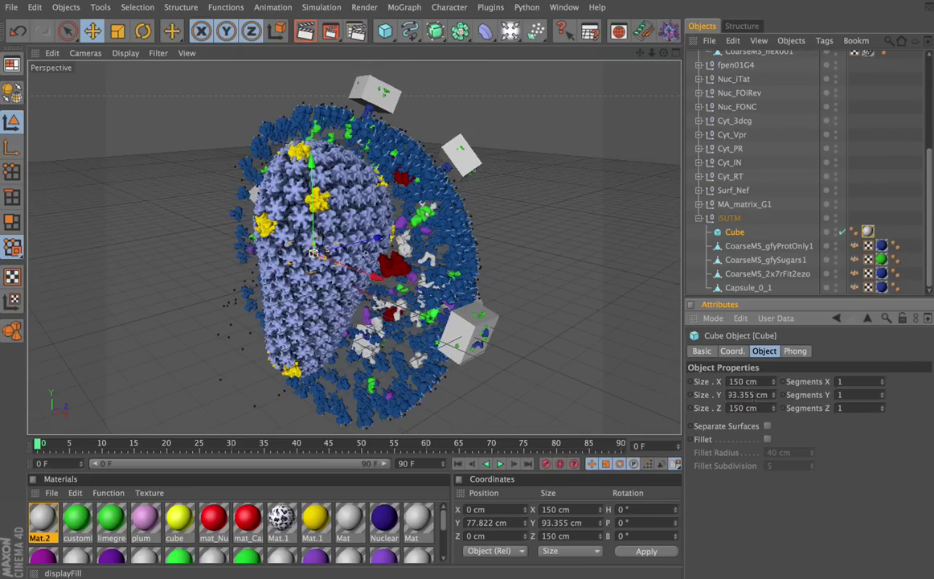
left_click(748, 395)
type("90")
key("Return")
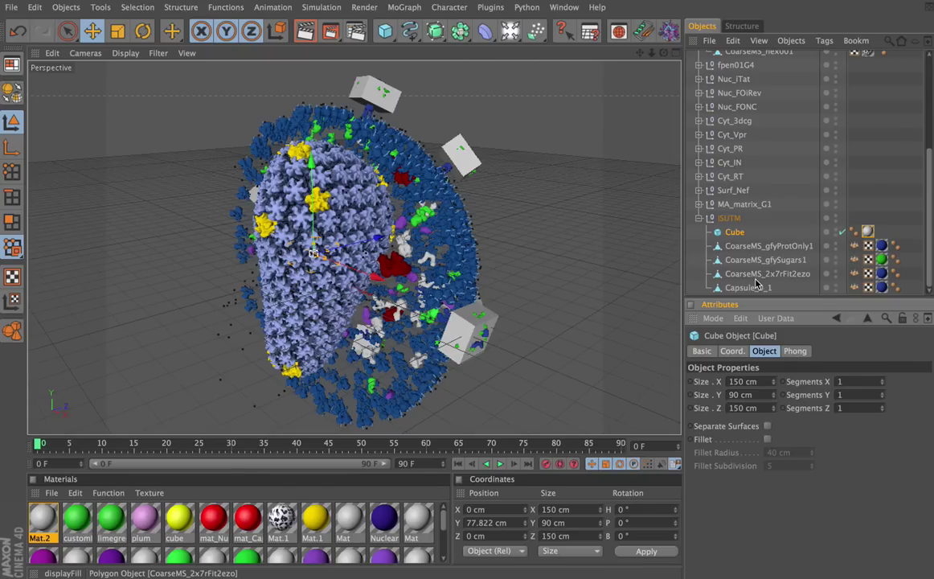
- Hide the CoarseMS_gfyProtOnly1 and CoarseMS_gfySugars1 meshes of iSUTM in both the editor and the renderer
left_click(836, 246)
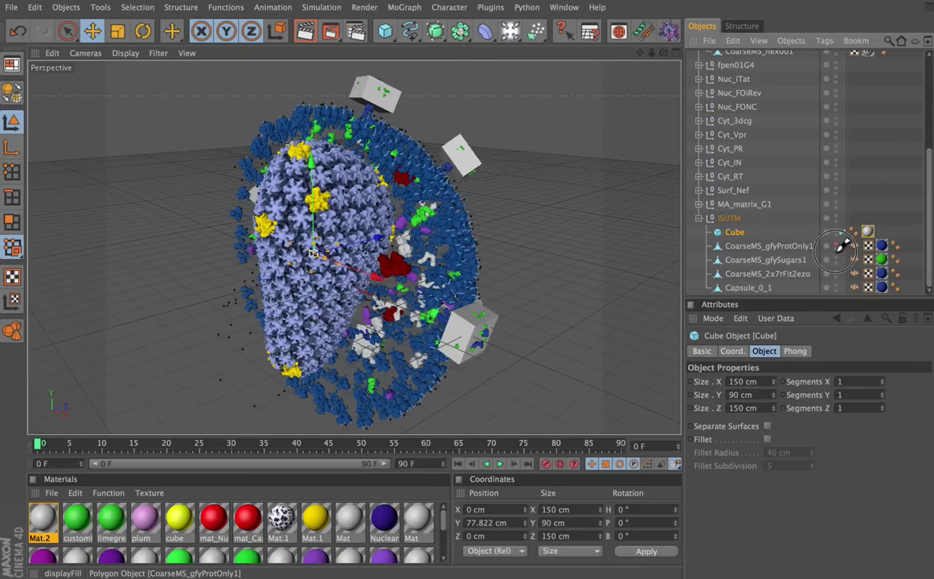
double_click(836, 257)
double_click(836, 248)
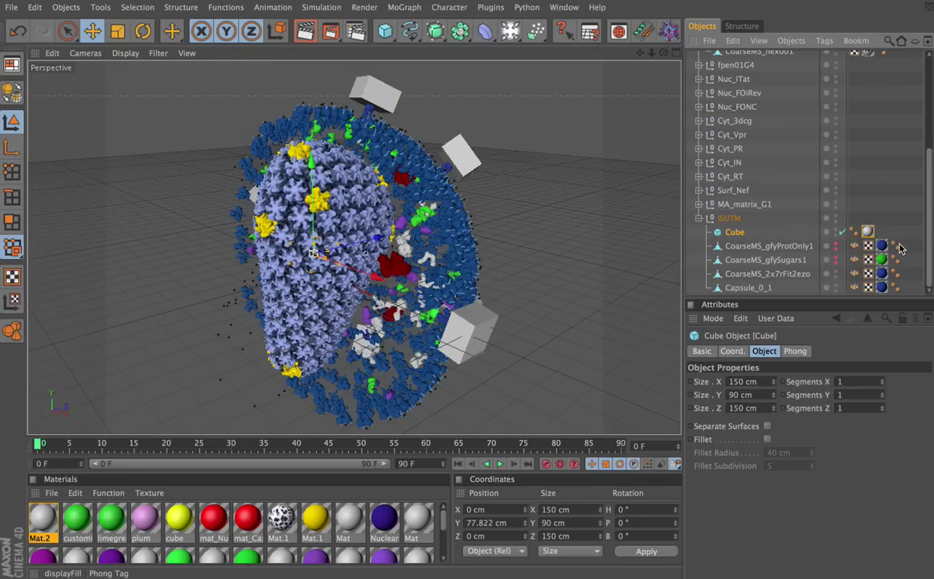
- Copy the SpikeBlue texture tag from CoarseMS_gfyProtOnly1 onto the cube and render the perspective view
left_click_drag(885, 249, 883, 233, "ctrl")
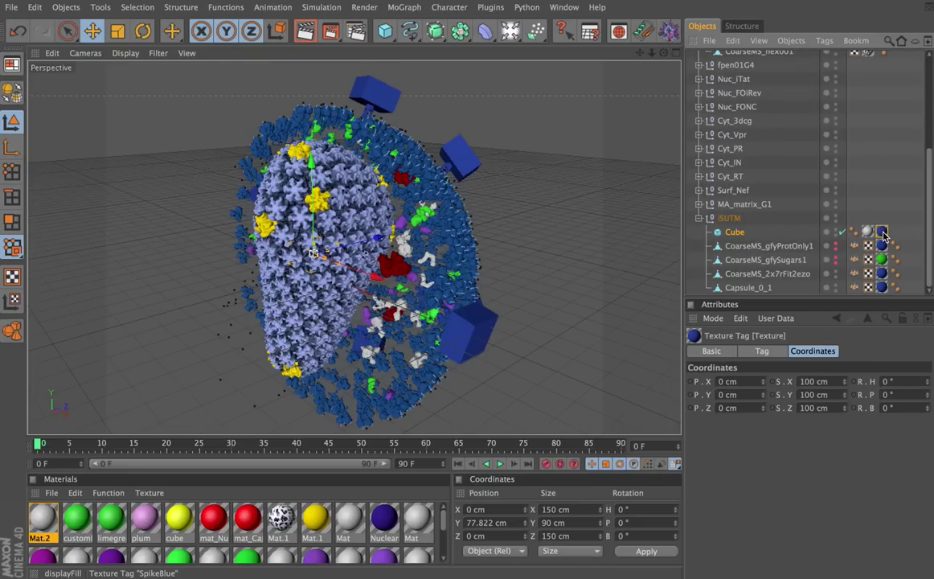
key("super+r")
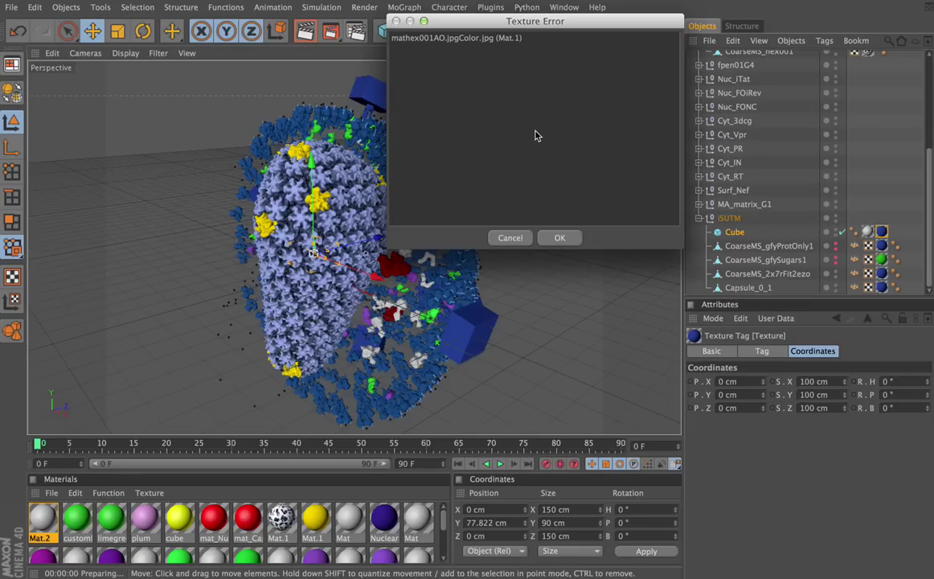
left_click(560, 239)
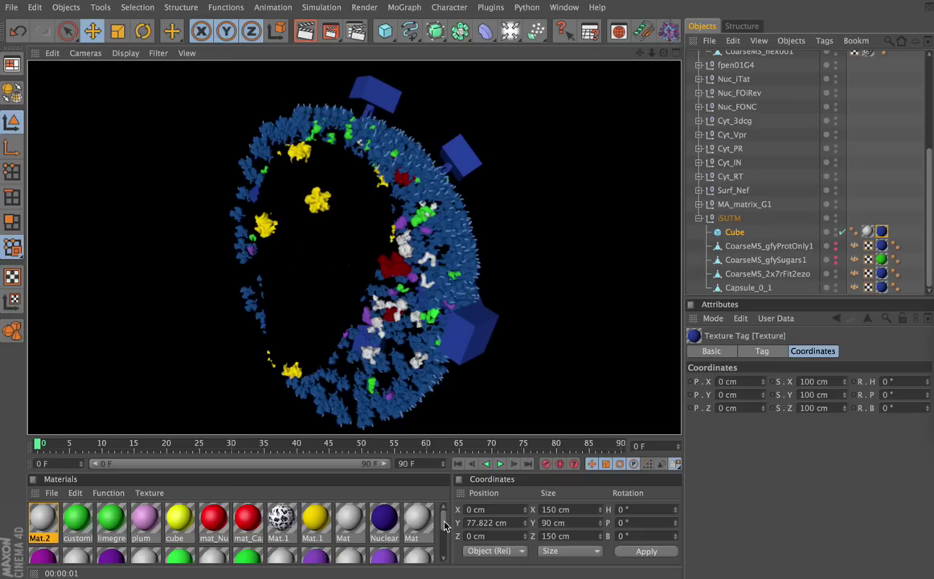
- Open the patterned Mat.1 material, browse for a new colour texture, and search the whole Mac for file names matching "mathex"
mouse_move(446, 526)
left_mouse_down()
mouse_move(443, 547)
mouse_move(452, 547)
mouse_move(453, 511)
mouse_move(450, 527)
mouse_move(446, 517)
left_mouse_up()
double_click(281, 525)
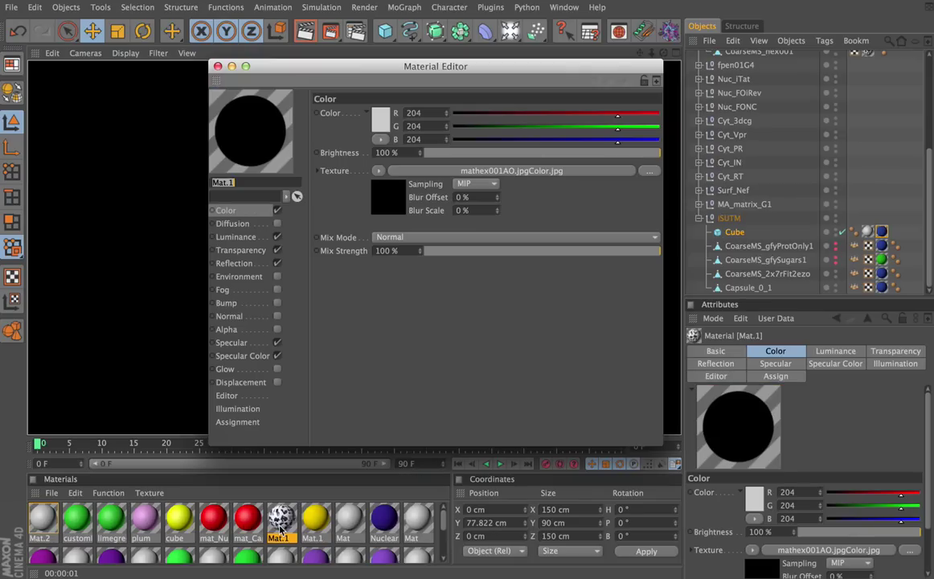
left_click(651, 172)
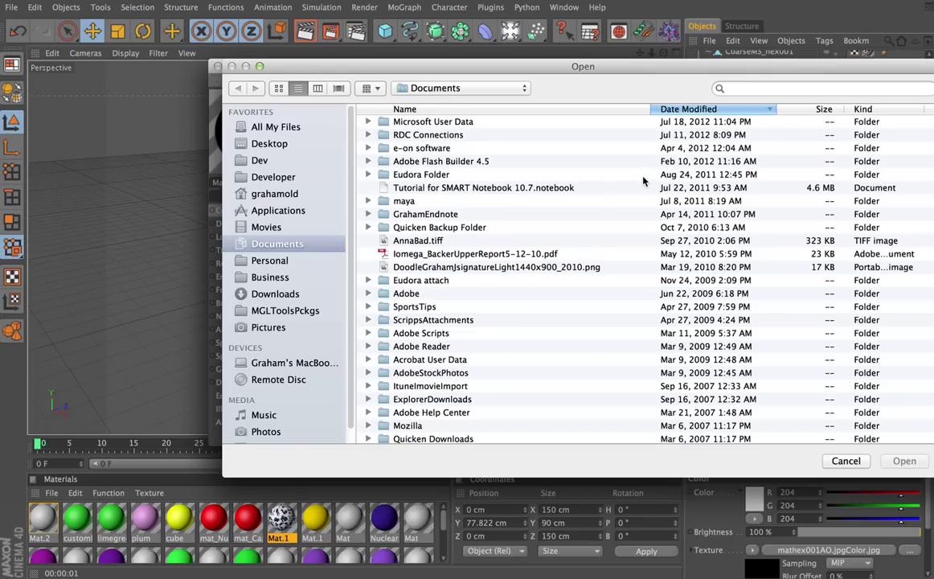
left_click(805, 89)
type("mathex")
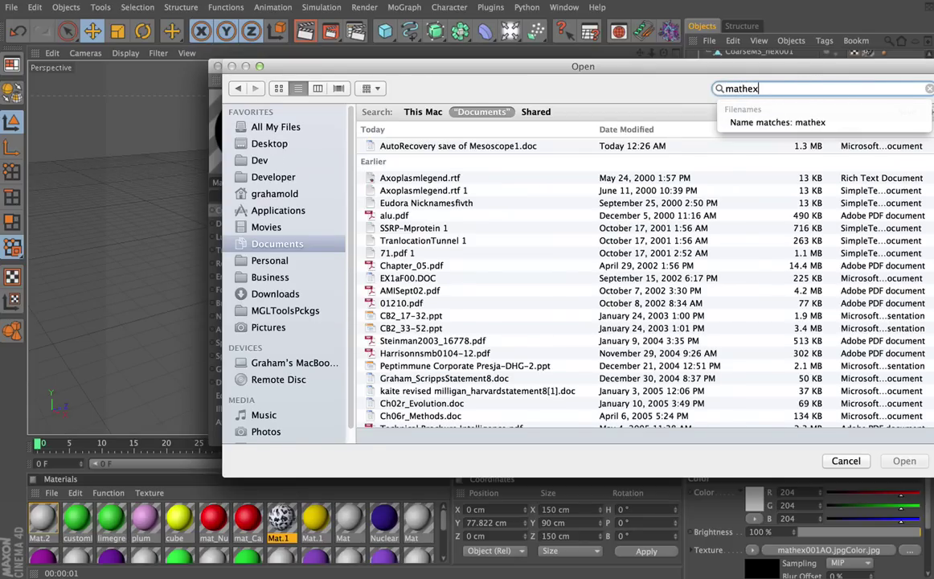
key("Down")
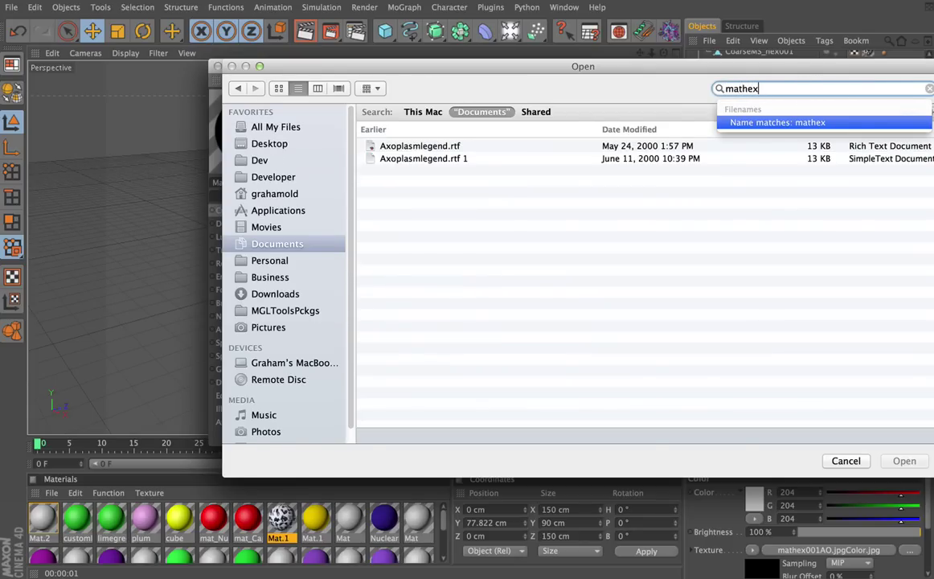
key("Return")
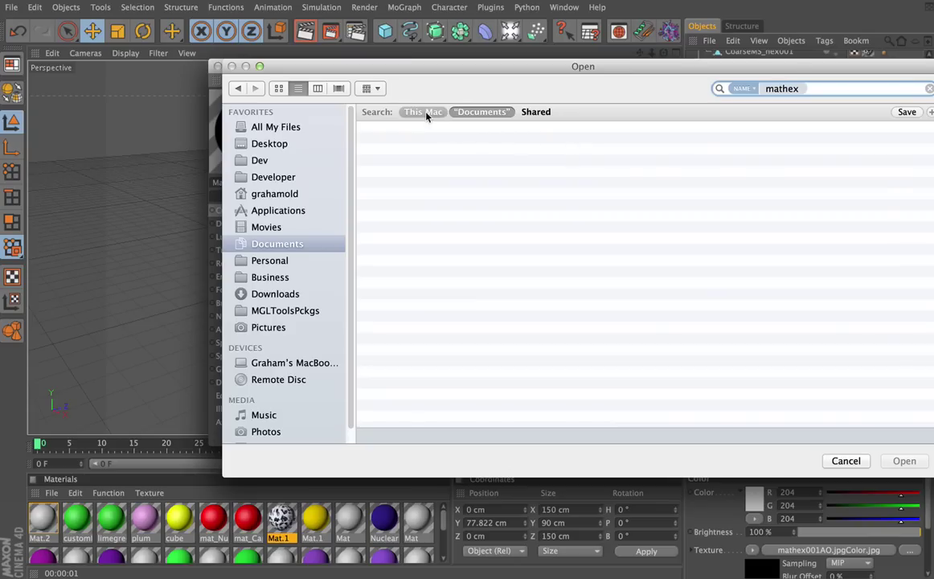
left_click(425, 113)
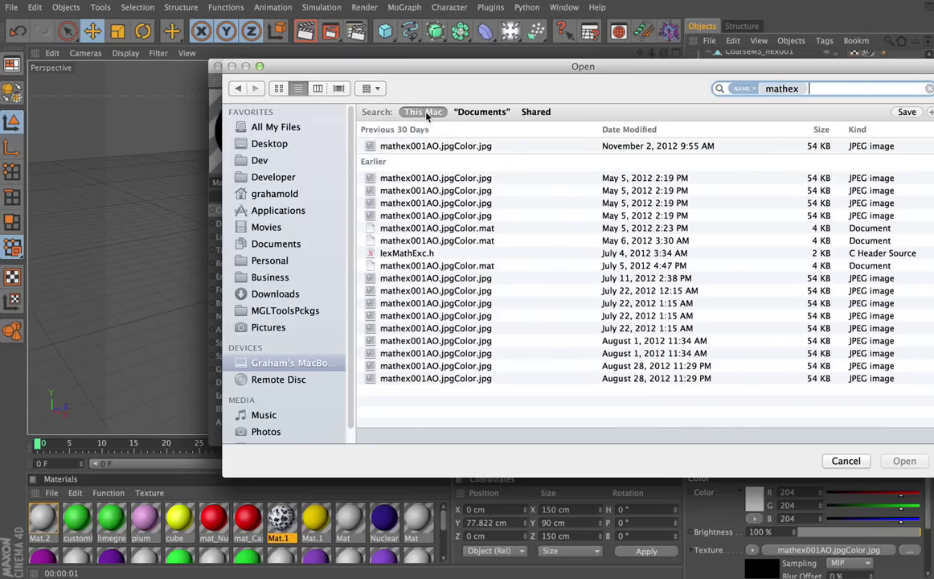
- Load mathex001AO.jpgColor.jpg as Mat.1's colour texture, copying it to the document location, and render the view again
left_click(429, 180)
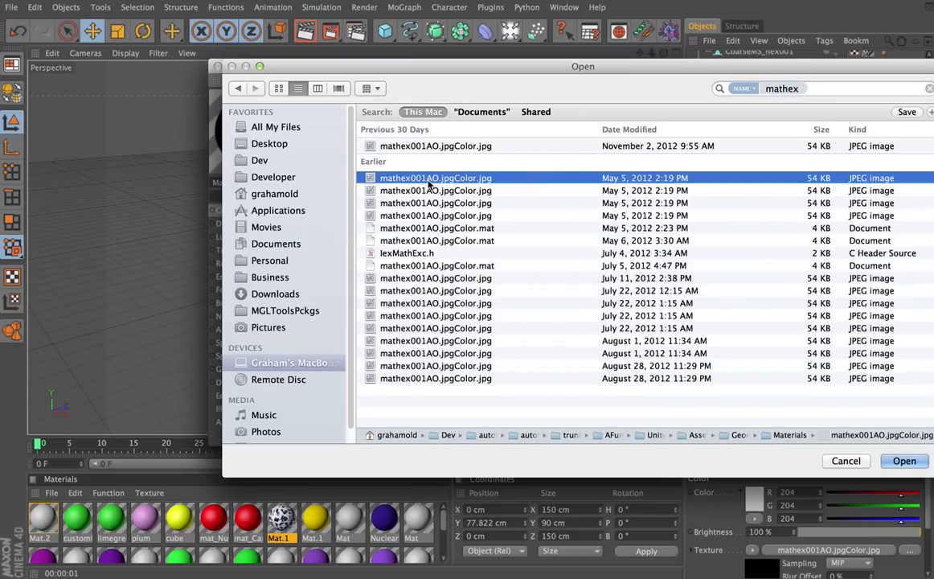
left_click(904, 462)
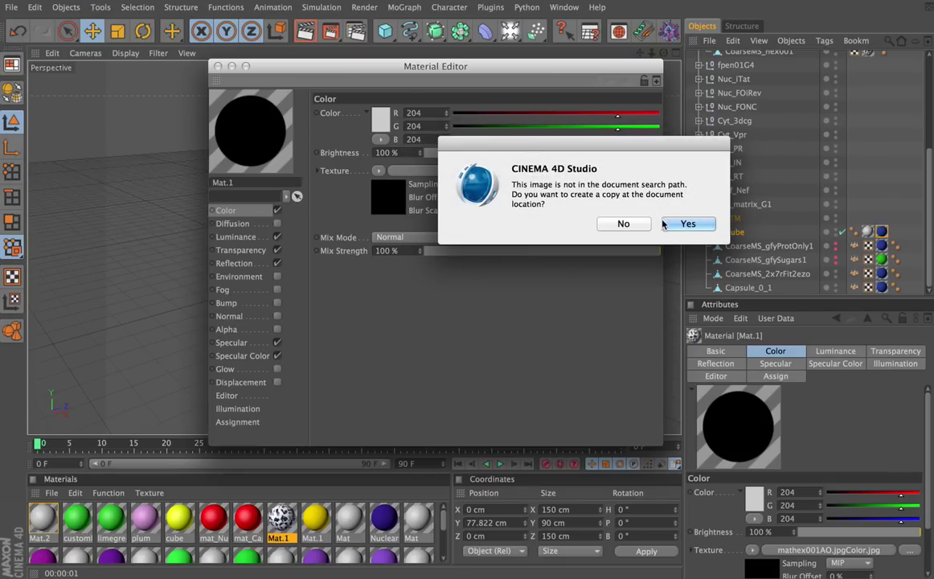
left_click(686, 224)
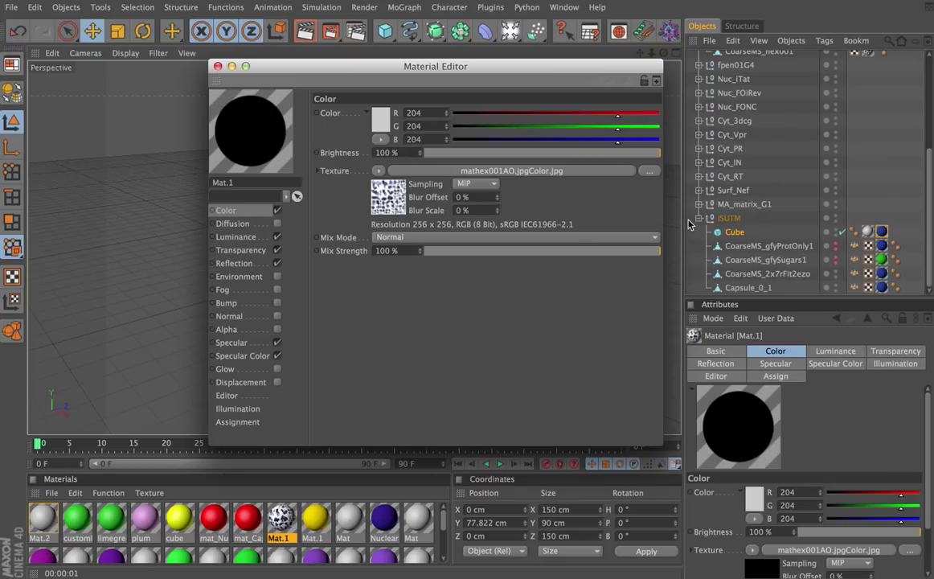
left_click(218, 66)
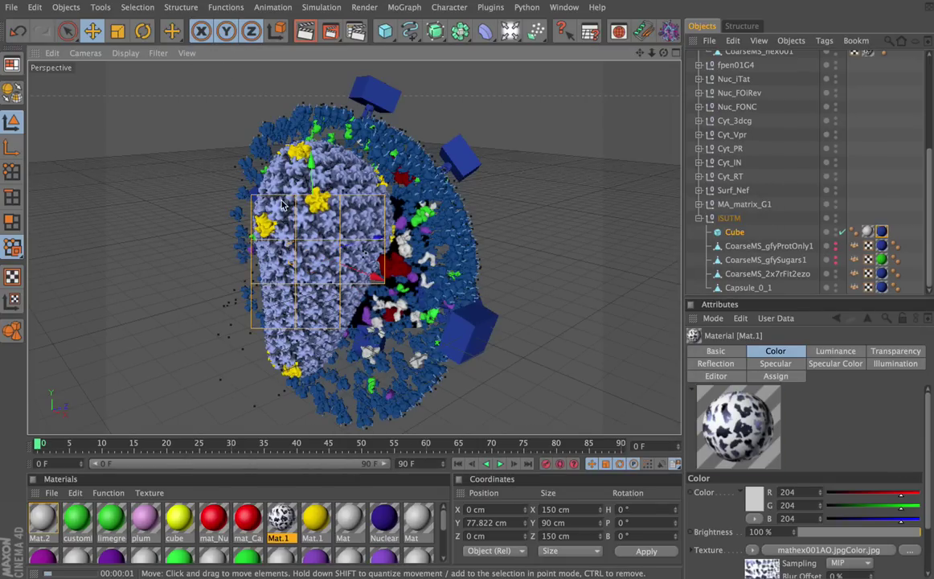
key("ctrl+r")
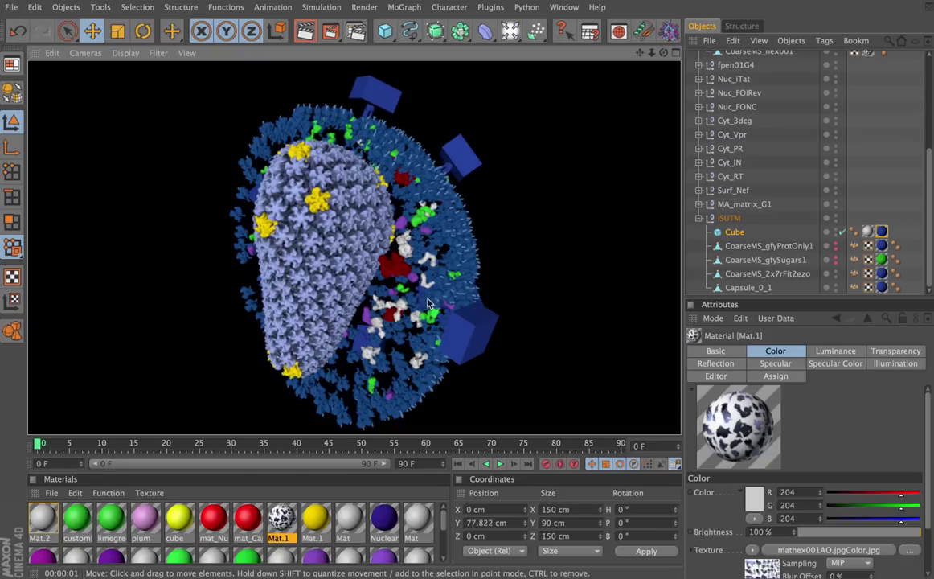
- Select the iSUTM parent object and collapse the HIV_x_x and AutoFillHider hierarchies
left_click(734, 218)
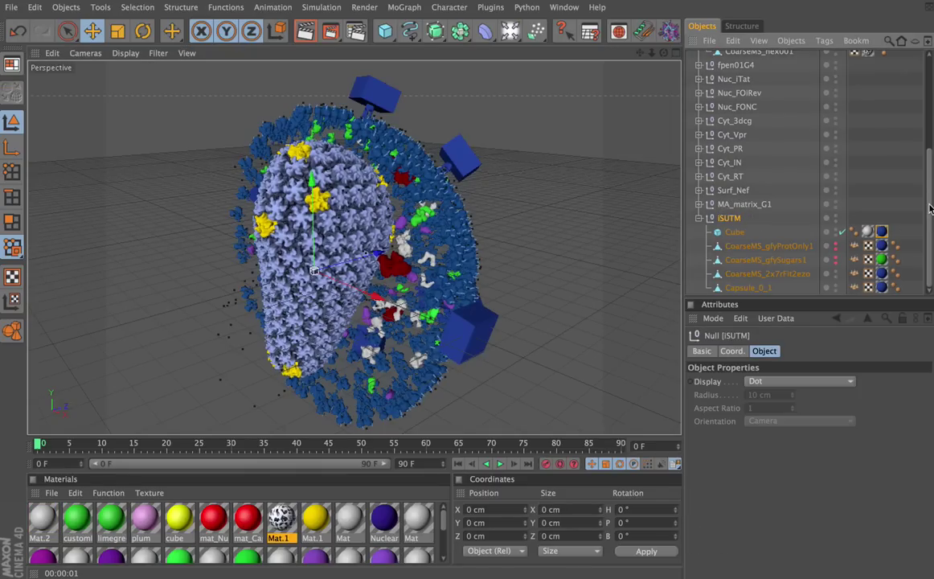
left_click_drag(930, 209, 929, 60)
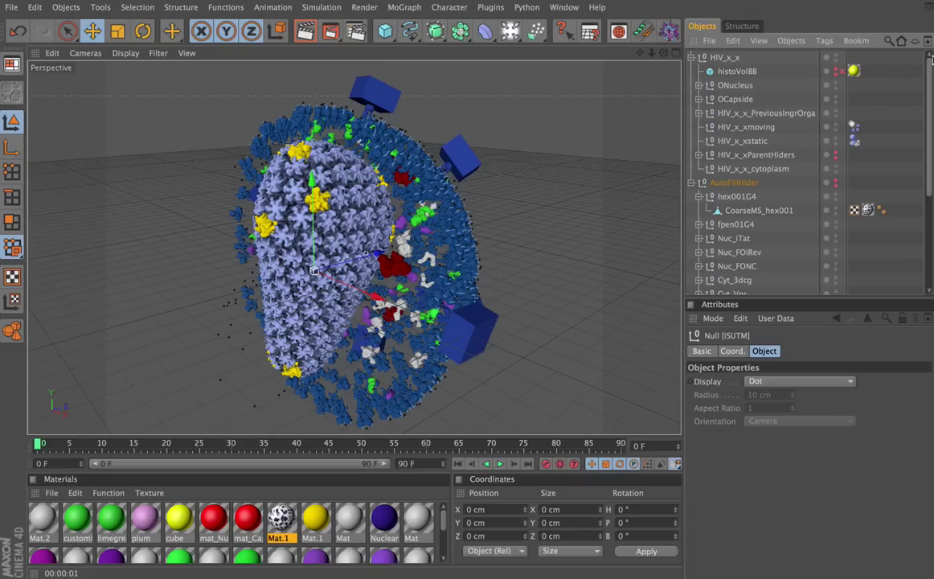
left_click(692, 57)
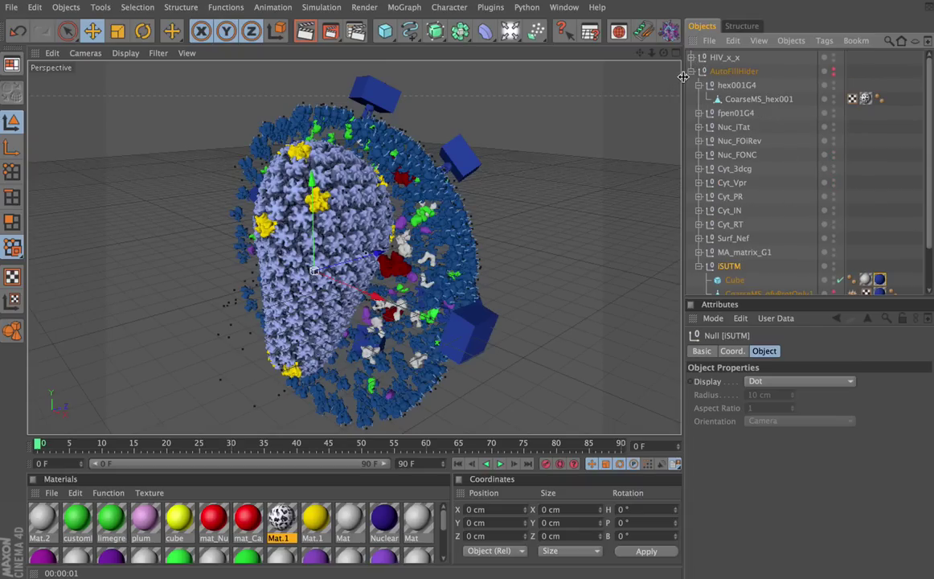
left_click(692, 71)
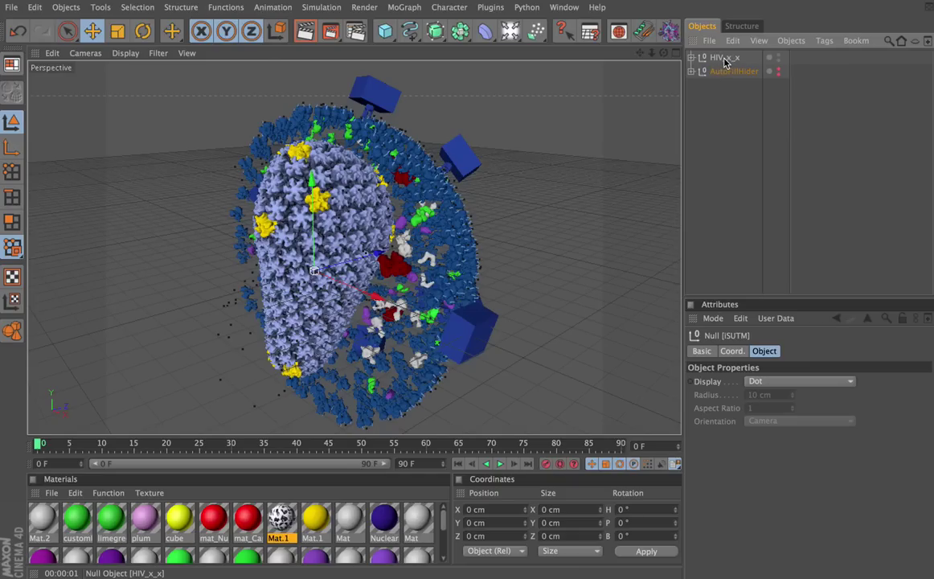
- Hide the whole HIV_x_x model and make AutoFillHider visible to show only the source objects
left_click(719, 59)
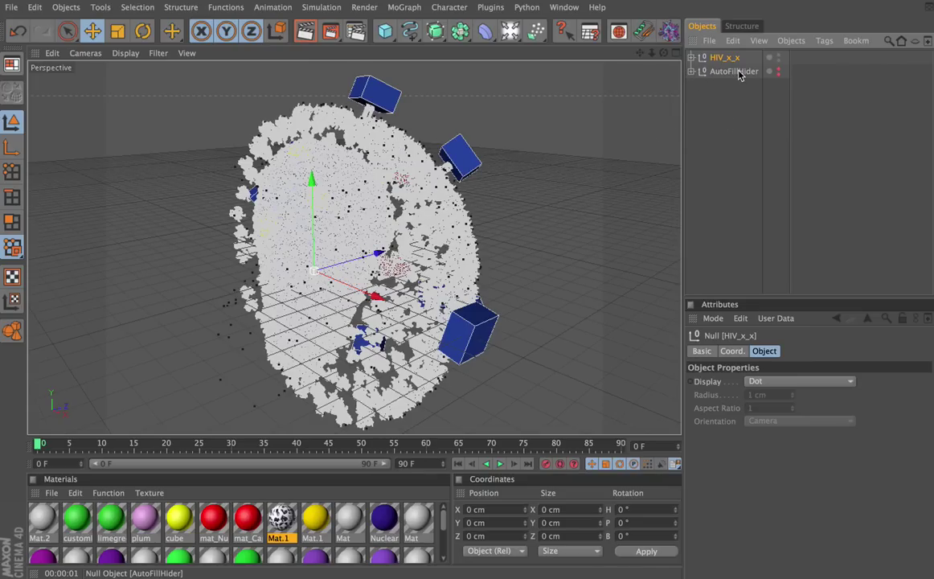
left_click(779, 56)
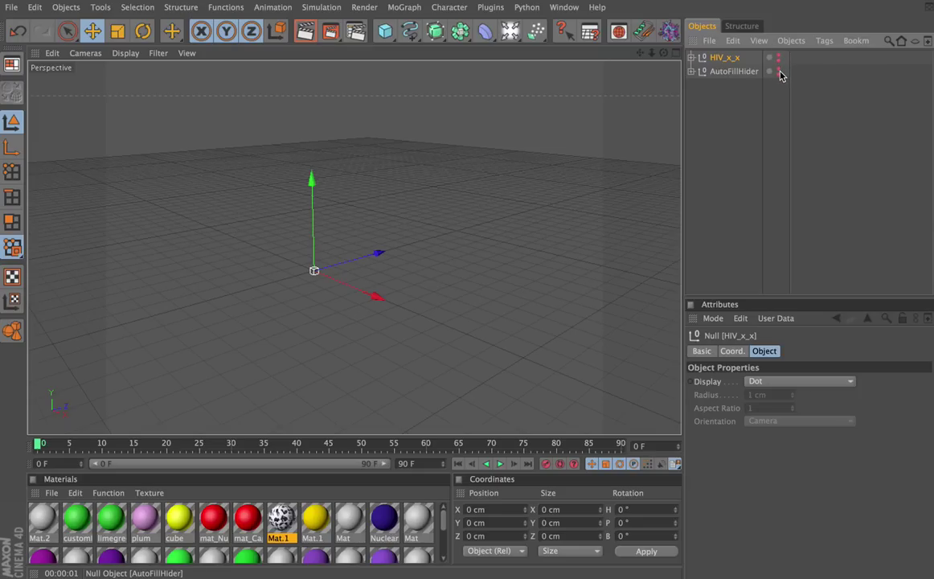
left_click(780, 71)
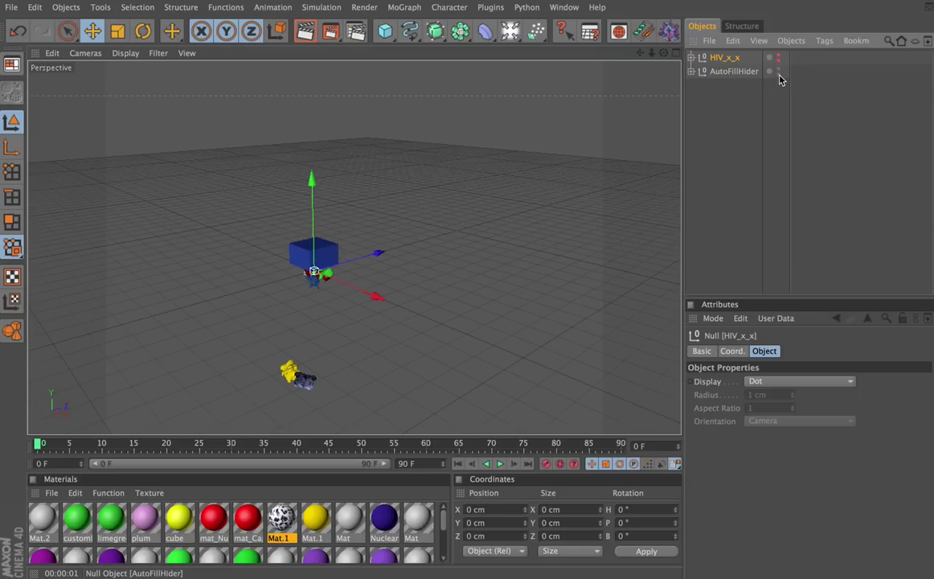
- Frame and disable the cube in iSUTM, and make the CoarseMS_gfyProtOnly1 and CoarseMS_gfySugars1 meshes visible again
left_click(692, 72)
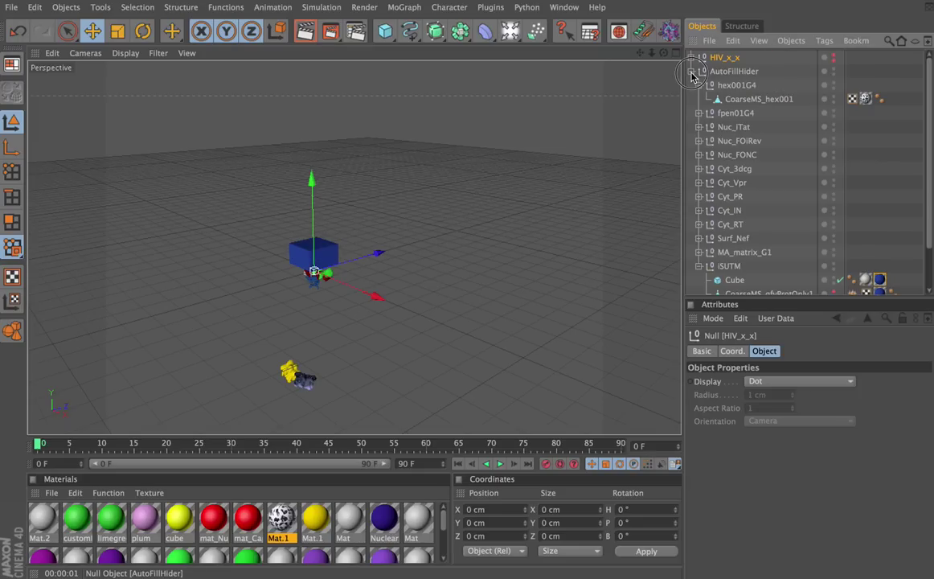
left_click(740, 282)
key("o")
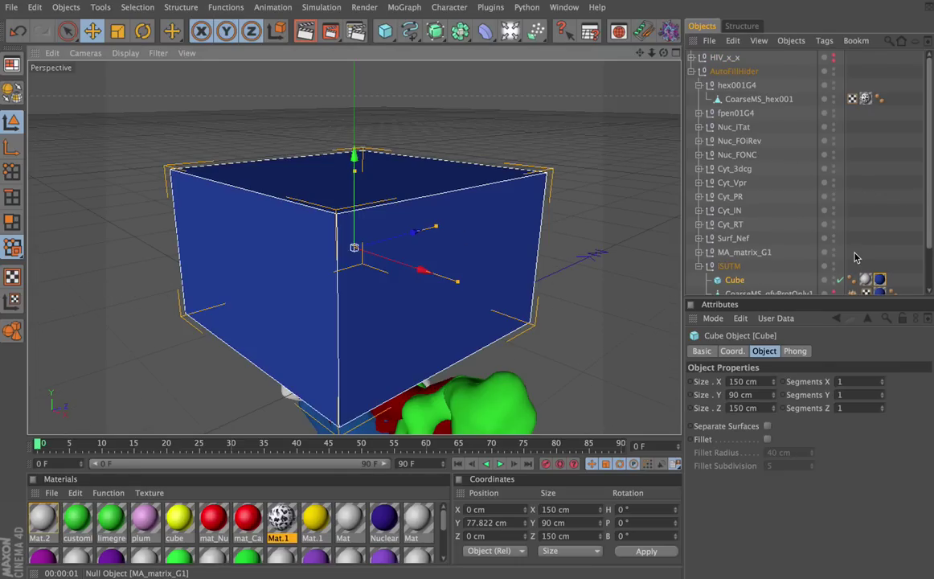
left_click(840, 280)
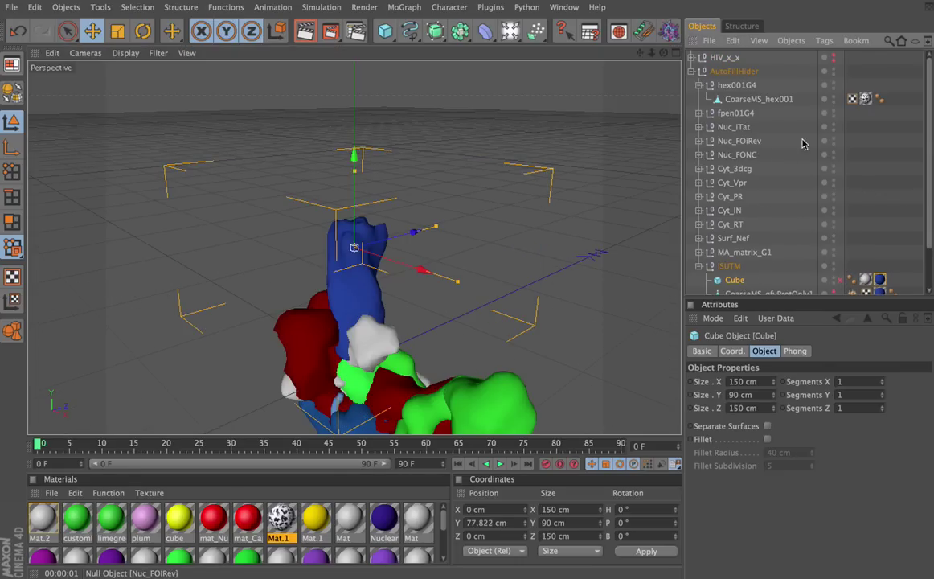
scroll(931, 230, "down", 3)
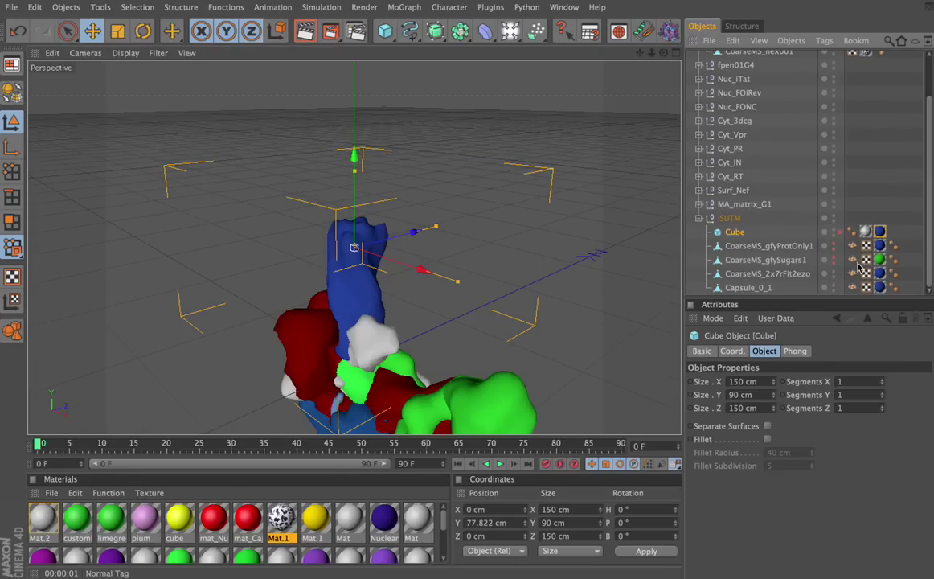
left_click(834, 245)
left_click(834, 259)
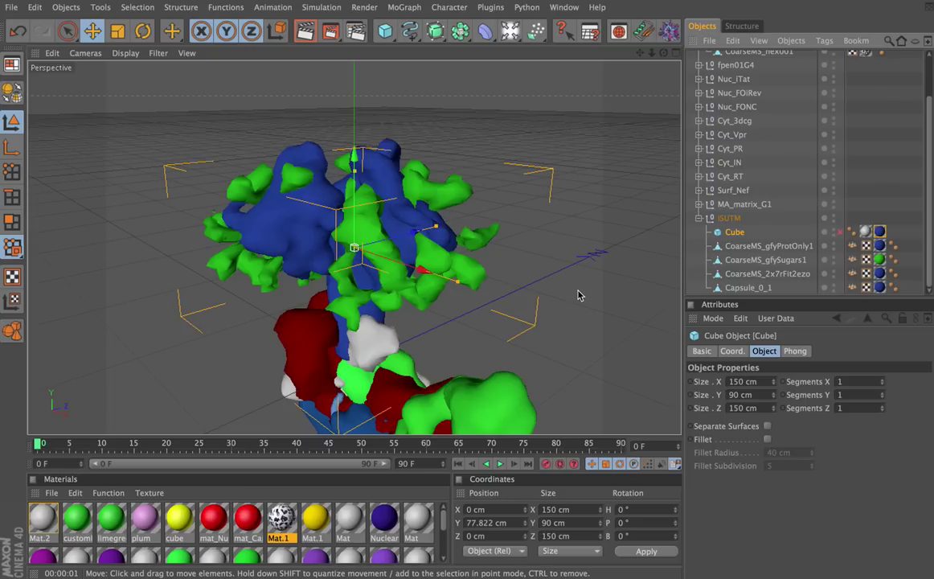
- Examine the MA_matrix_G1 parent object and its two source meshes in the viewport, leaving the group collapsed
left_click(740, 204)
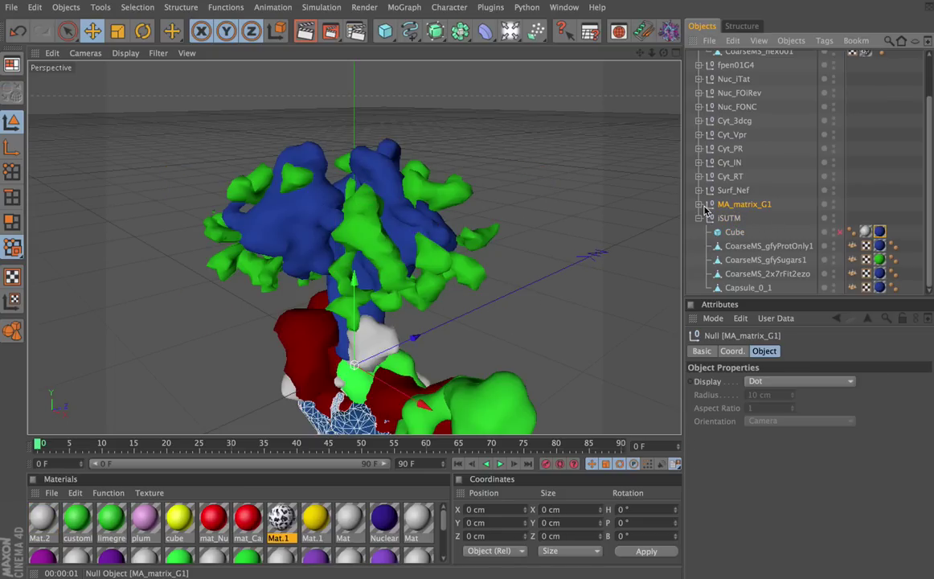
left_click(699, 205)
left_click(741, 219)
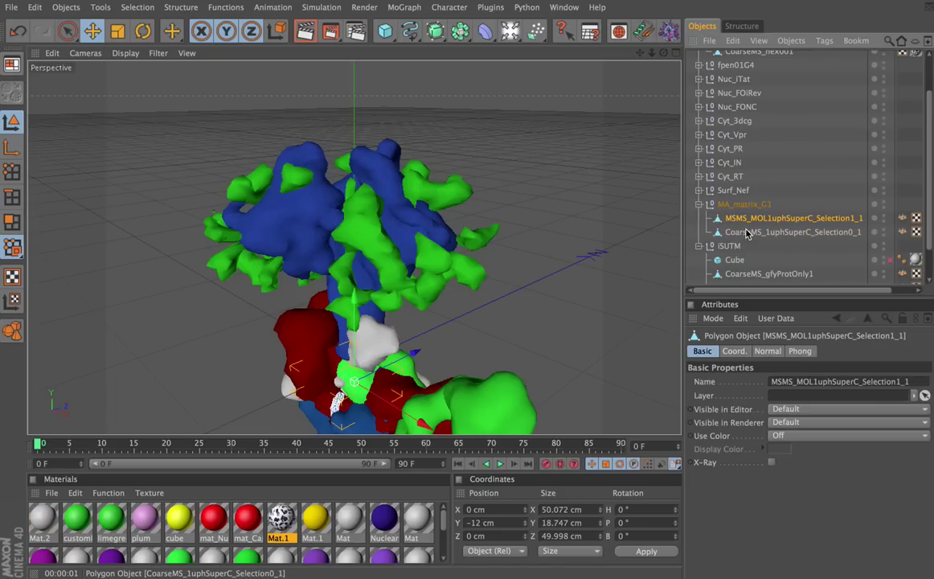
left_click(740, 231)
left_click(740, 220)
left_click(735, 204)
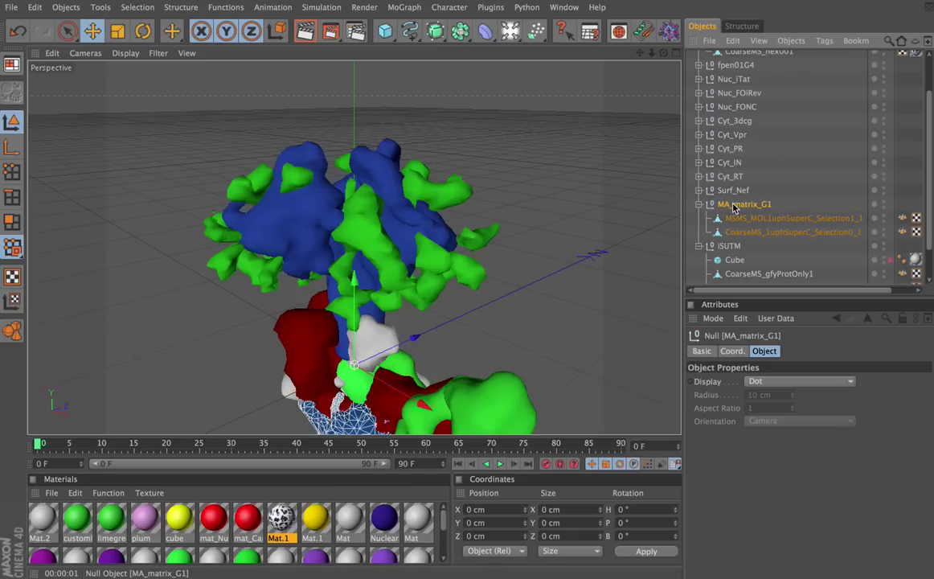
left_click(699, 205)
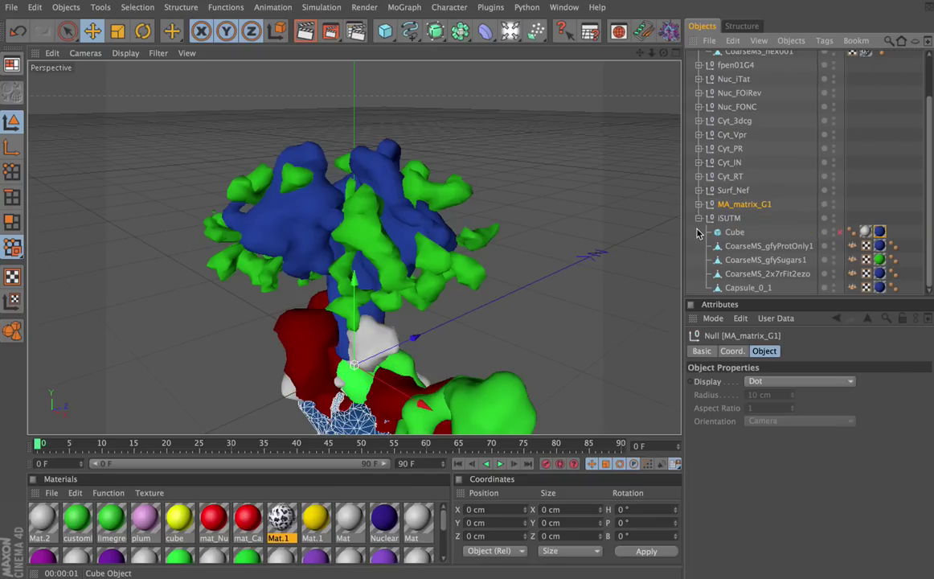
- Collapse and expand iSUTM and re-enable its cube
left_click(699, 217)
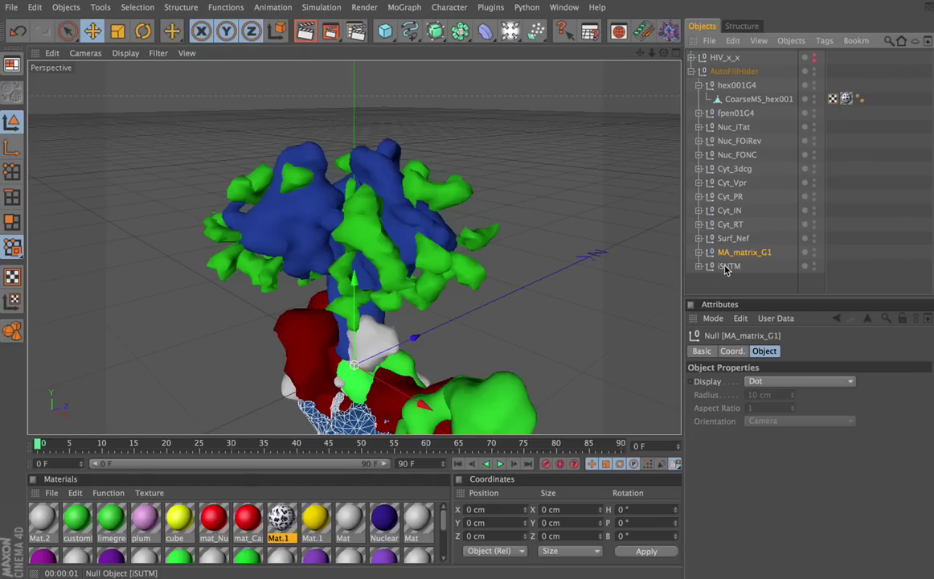
left_click(699, 266)
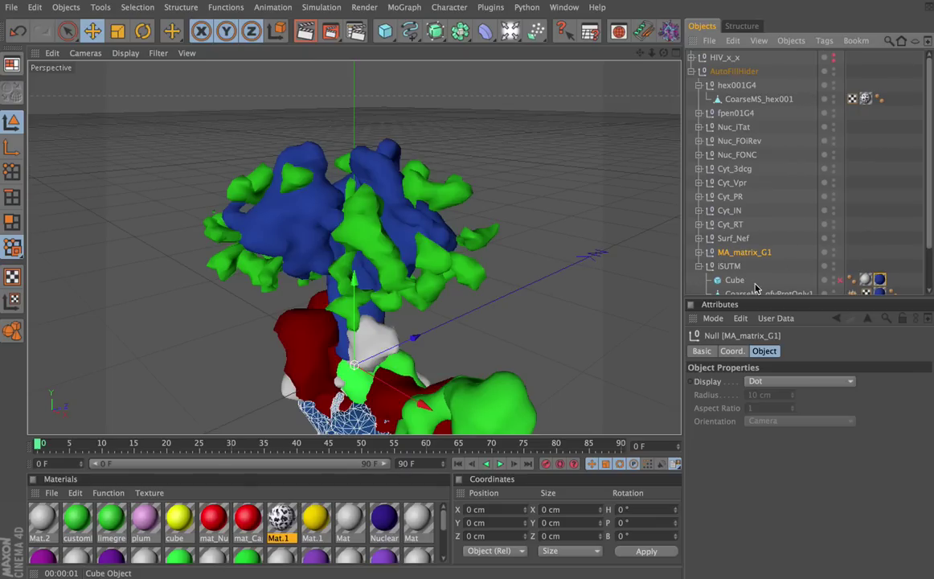
left_click(839, 280)
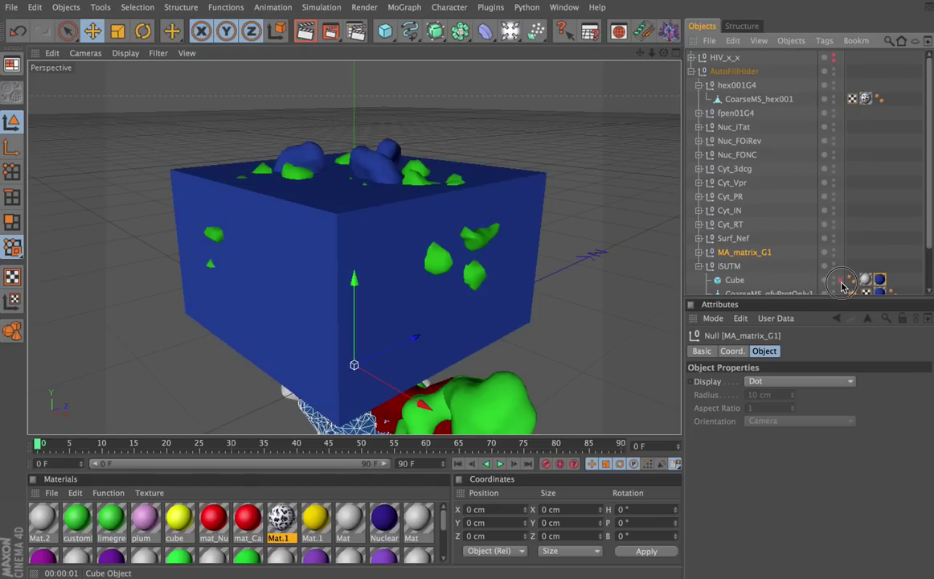
- Disable the cube in iSUTM and add a new sphere as a child of the iSUTM group
left_click(841, 282)
left_click(384, 31)
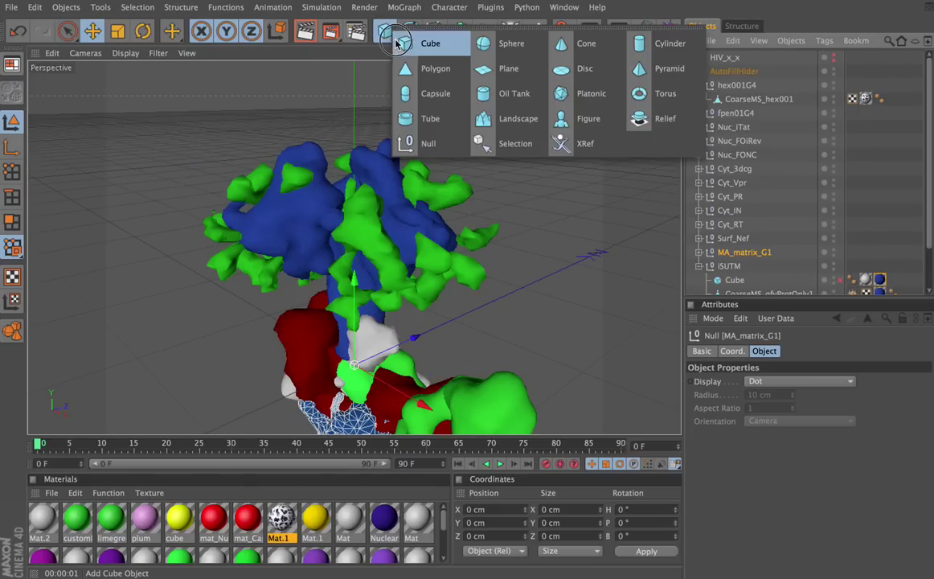
left_click(498, 44)
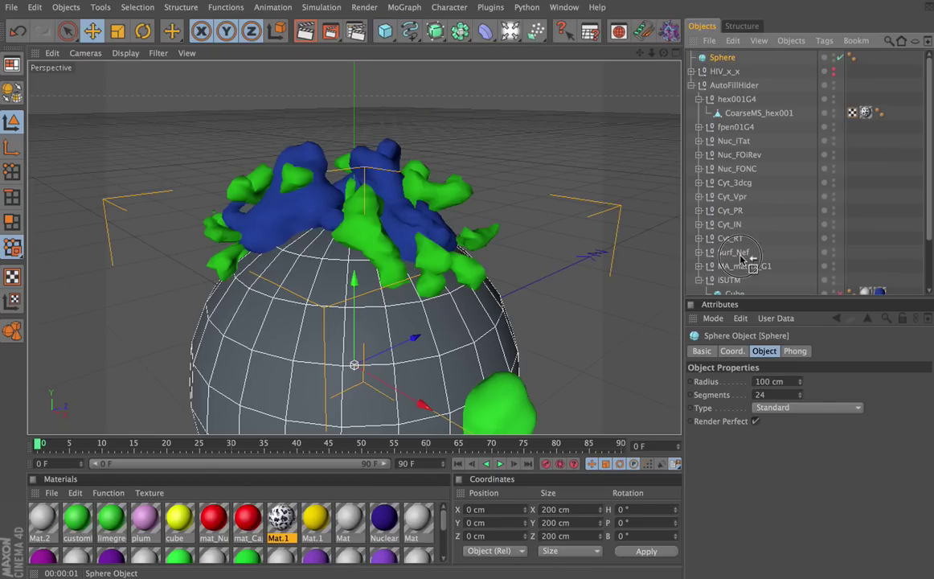
left_click_drag(744, 256, 732, 279)
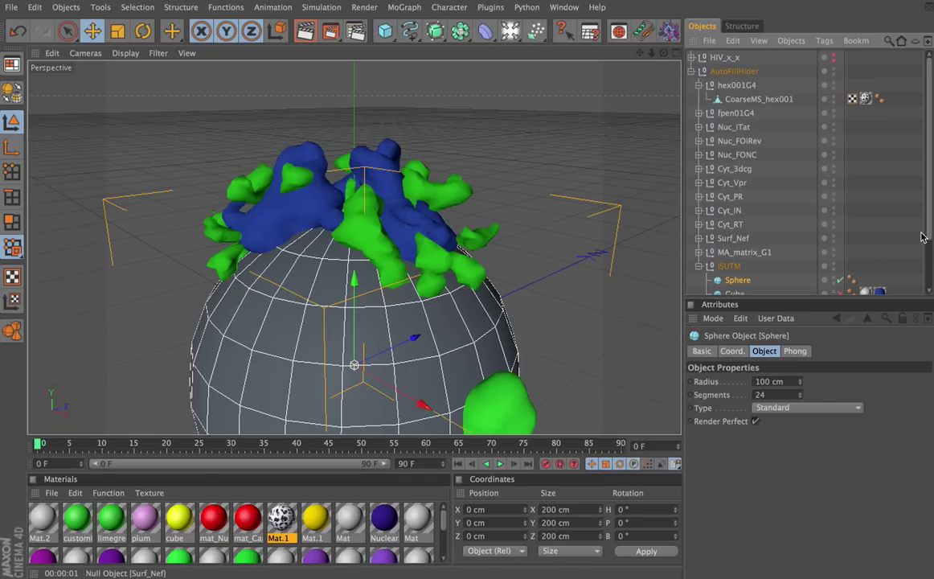
scroll(916, 242, "down", 3)
scroll(909, 245, "up", 3)
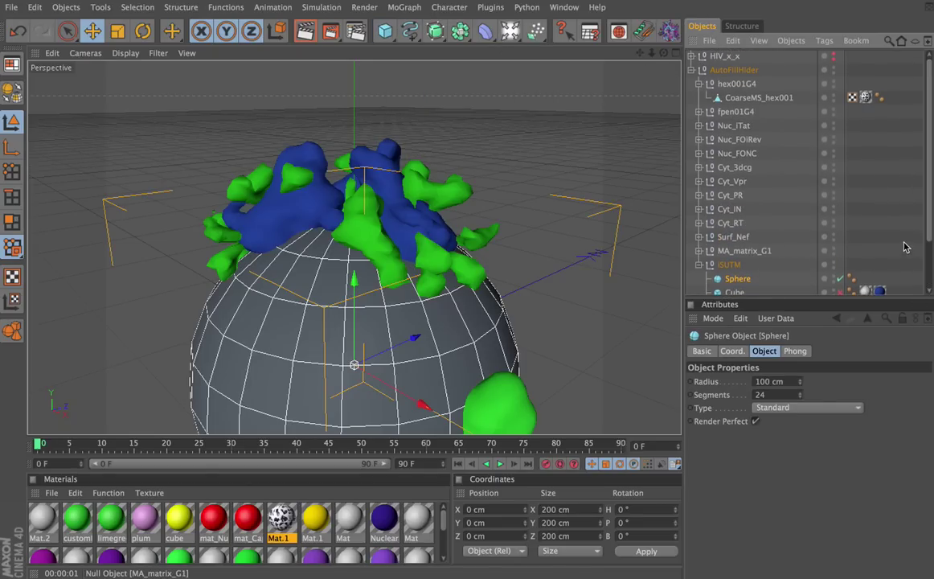
scroll(907, 241, "down", 3)
scroll(921, 213, "up", 3)
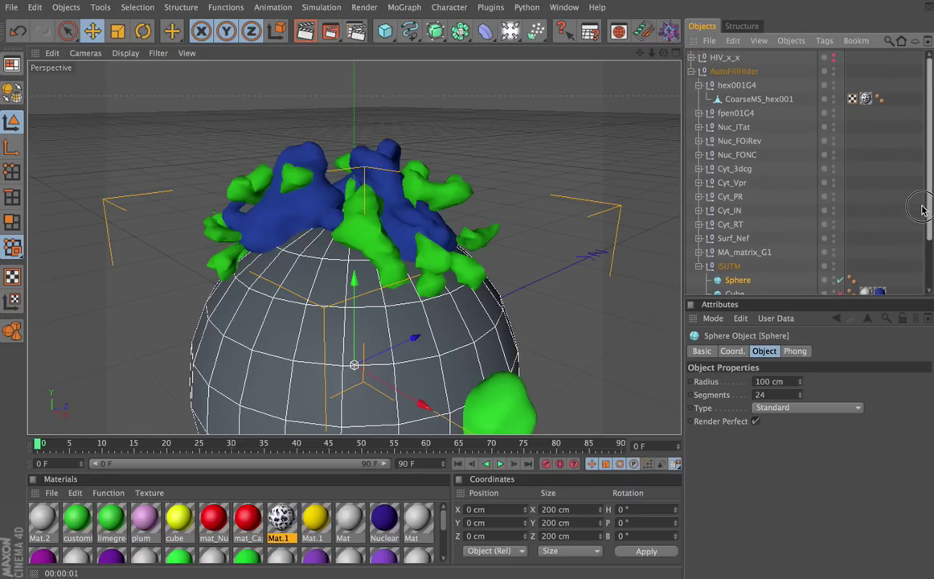
- Show the whole HIV_x_x model, shrink the iSUTM sphere to a radius of about 69 cm and raise it to about Y 101 cm
left_click(834, 58)
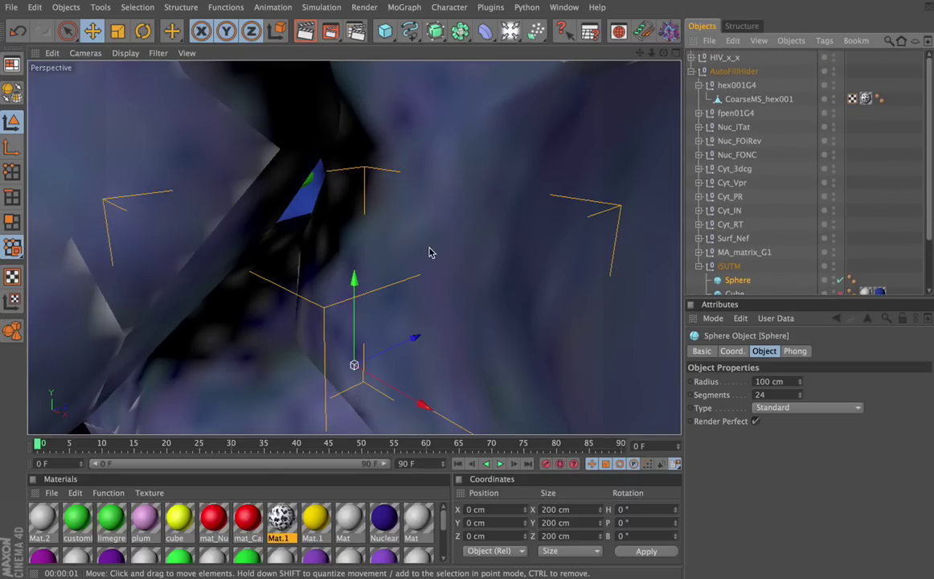
key("h")
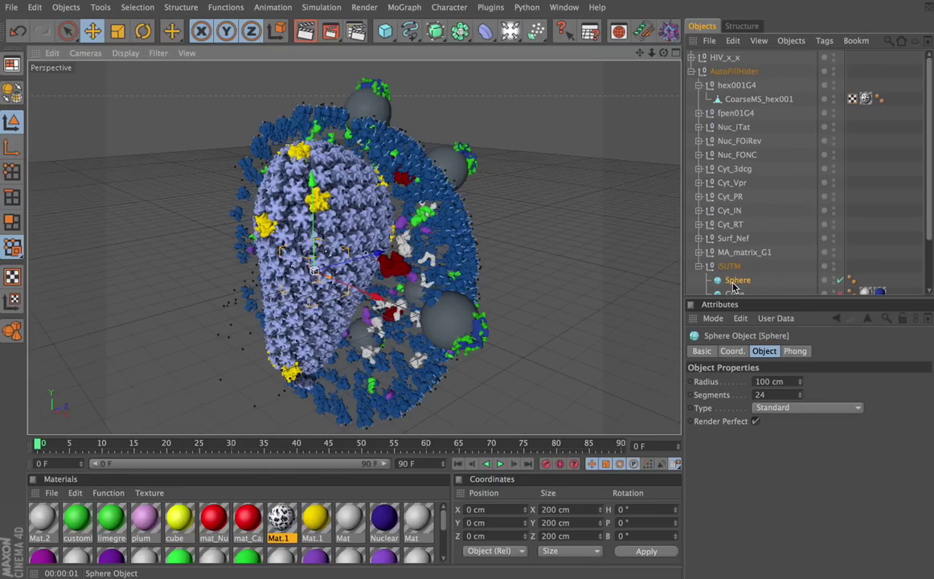
left_click_drag(312, 241, 330, 256)
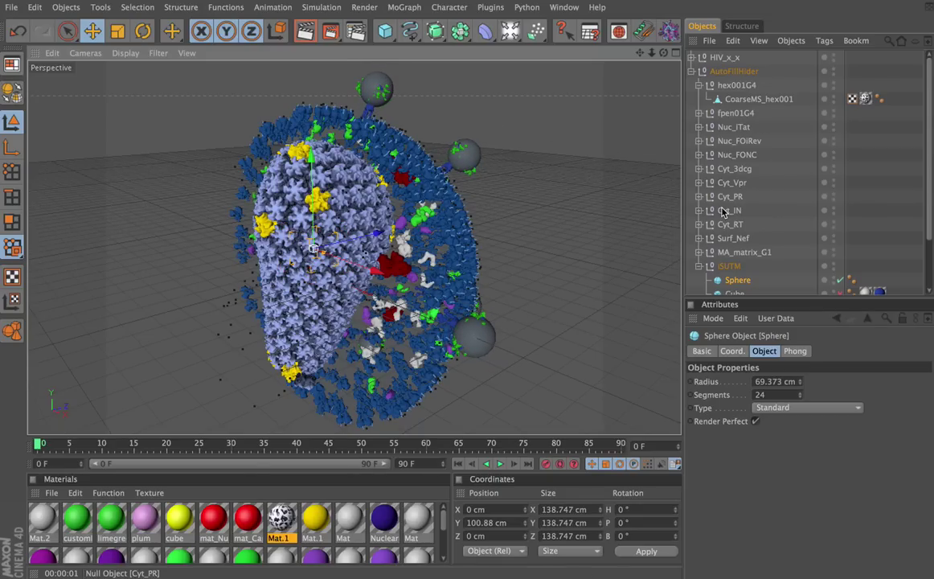
- Copy the iSUTM group with its children into a new empty document
left_click(732, 268)
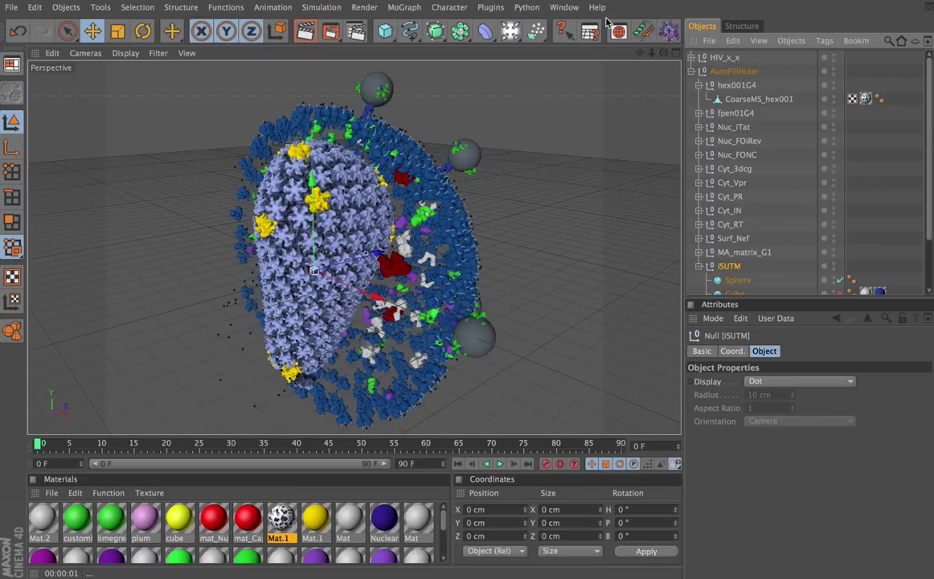
left_click(568, 9)
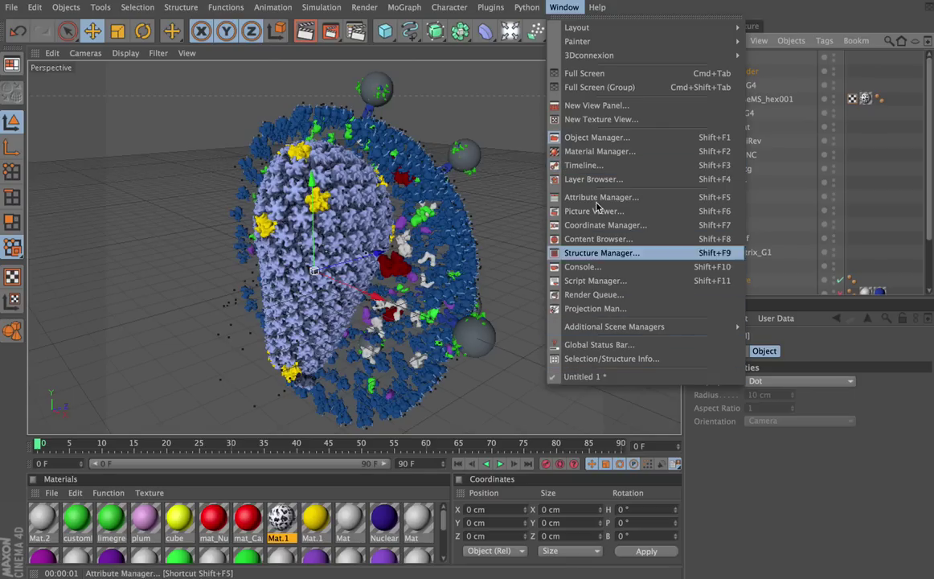
left_click(570, 12)
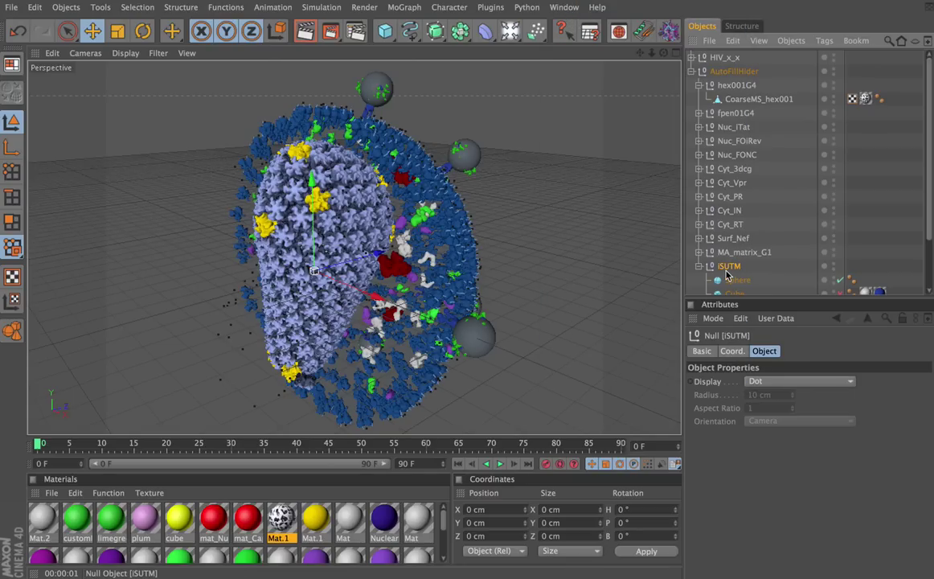
key("super+n")
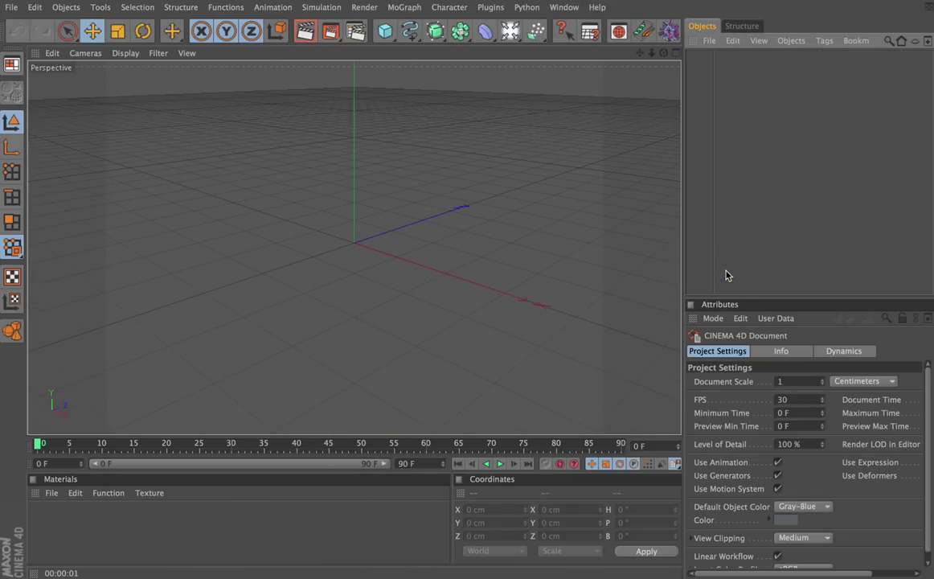
key("super+v")
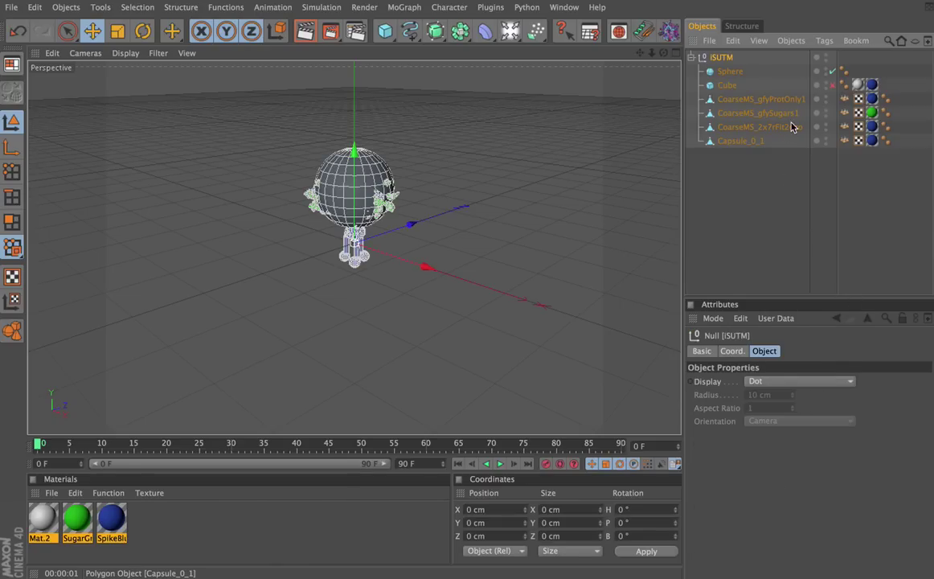
- Delete the sphere and the cube from the copied iSUTM group
left_click(731, 72)
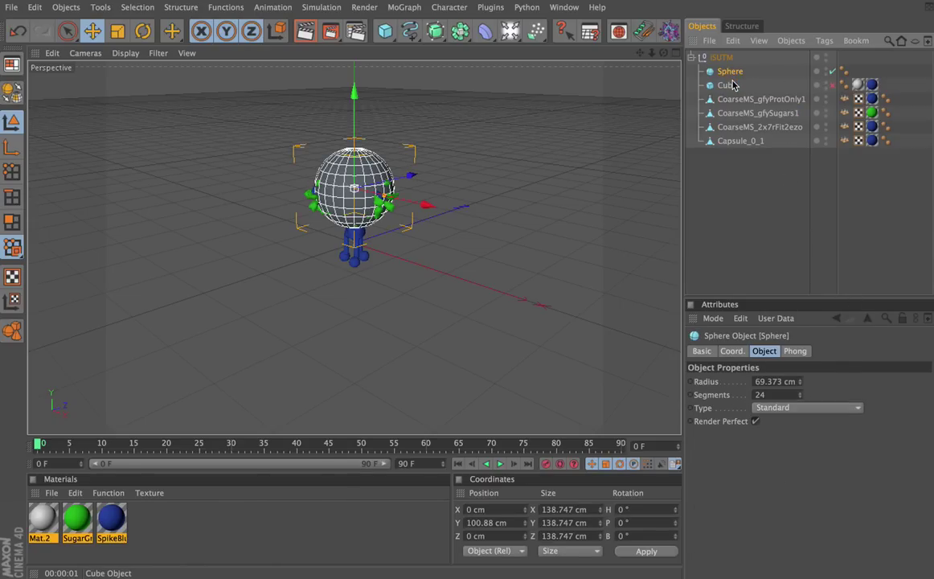
left_click(728, 85, "shift")
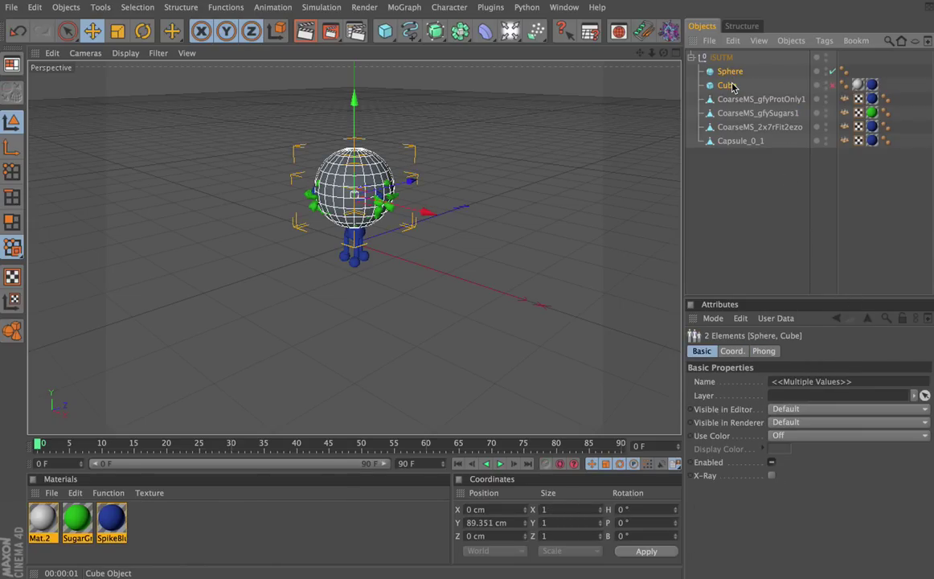
key("Delete")
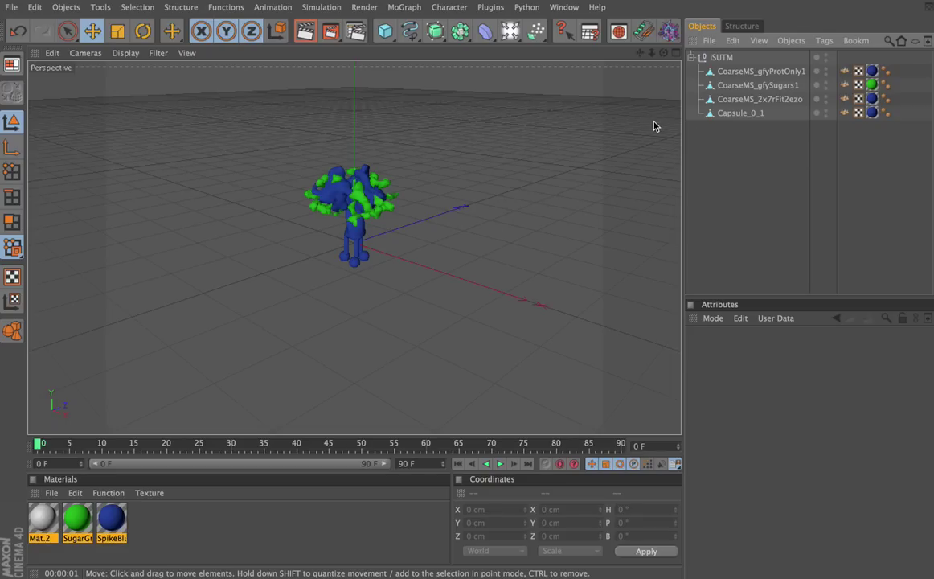
- Open the ePMV plugin and turn off Center Molecule in its preferences
left_click(644, 38)
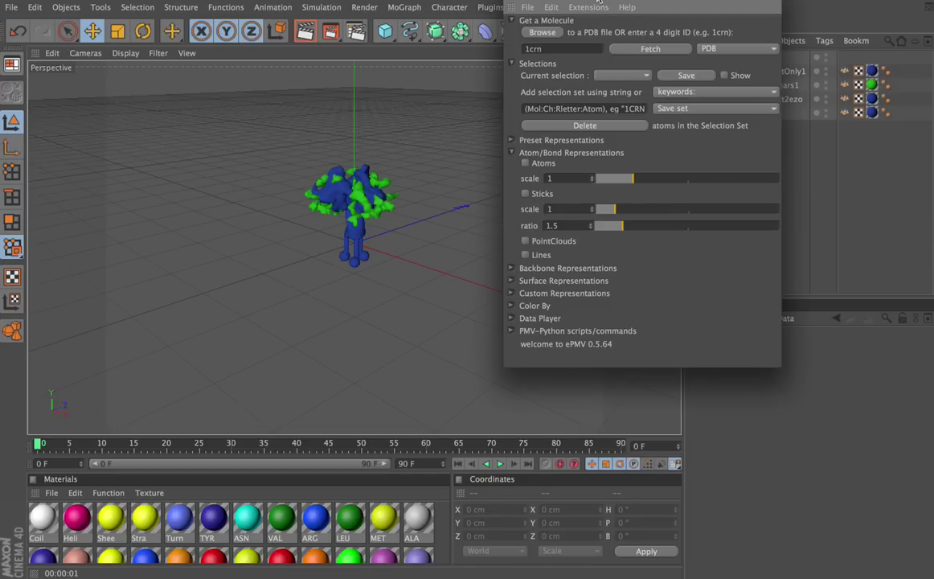
left_click(552, 7)
left_click(557, 23)
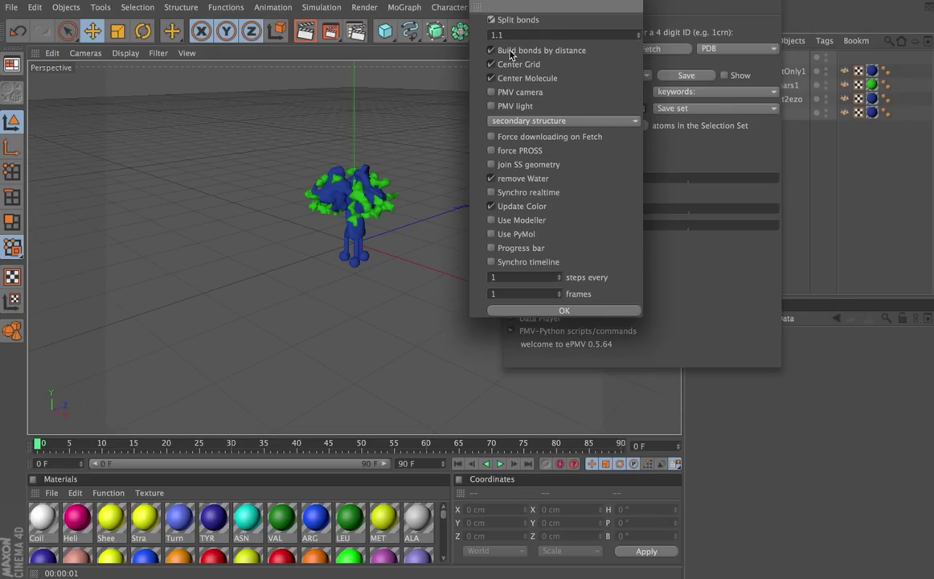
left_click(492, 80)
left_click(562, 311)
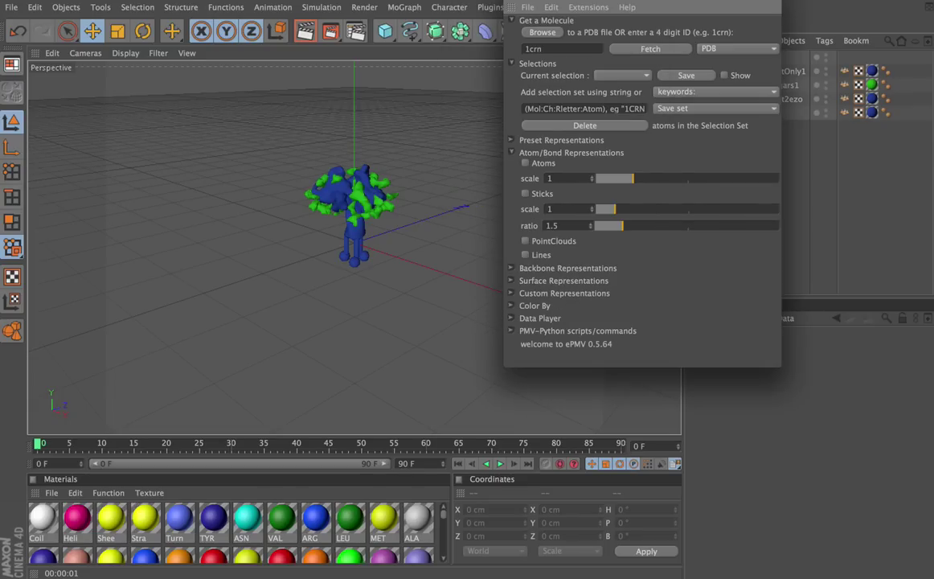
- Fetch the molecule 2x7r from the OPM database into the scene
key("super+Tab")
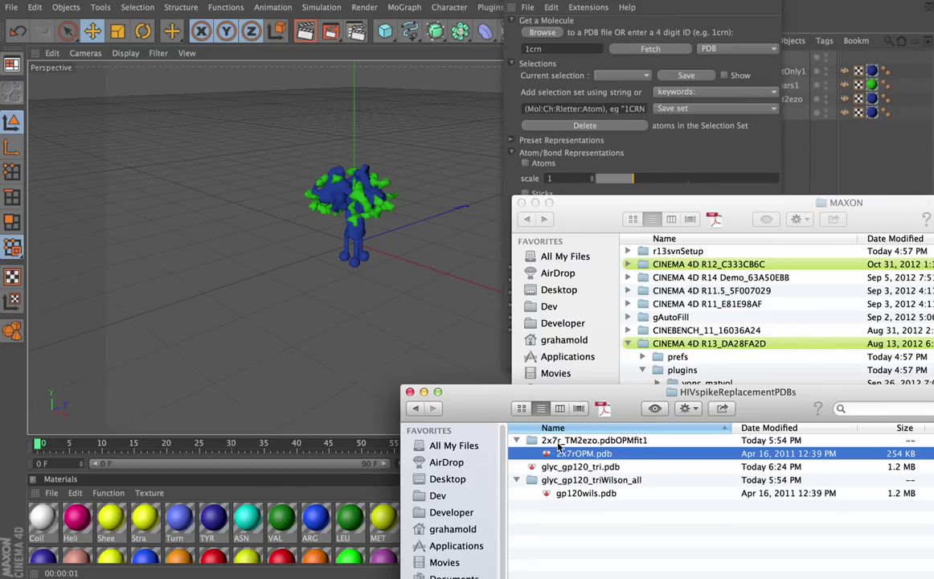
left_click(697, 155)
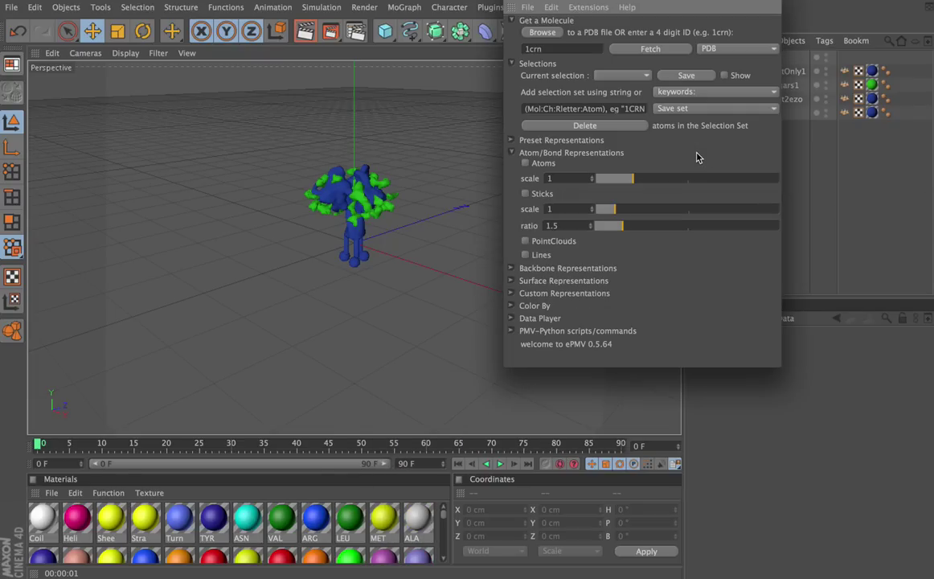
left_click_drag(569, 50, 447, 49)
type("2x7r")
left_click(727, 49)
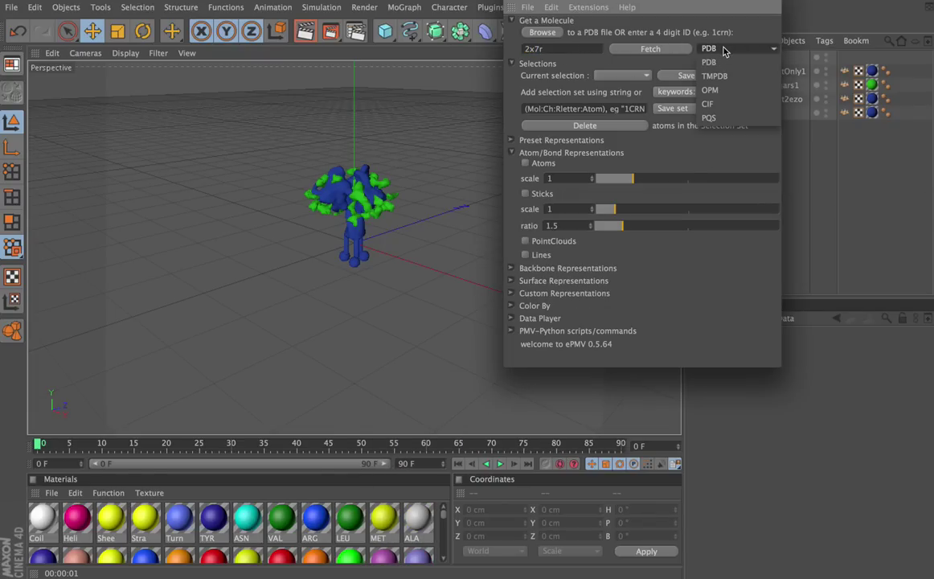
left_click(729, 92)
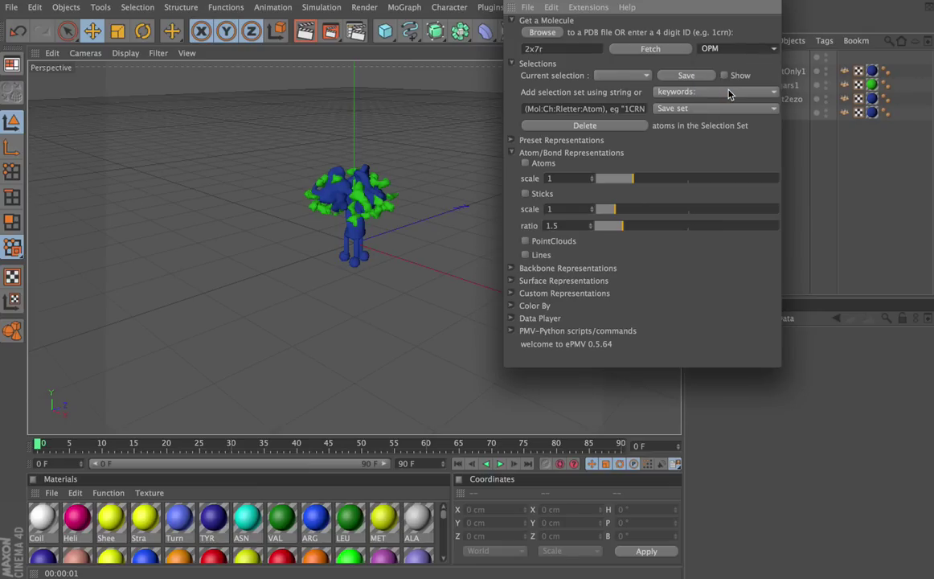
left_click(644, 51)
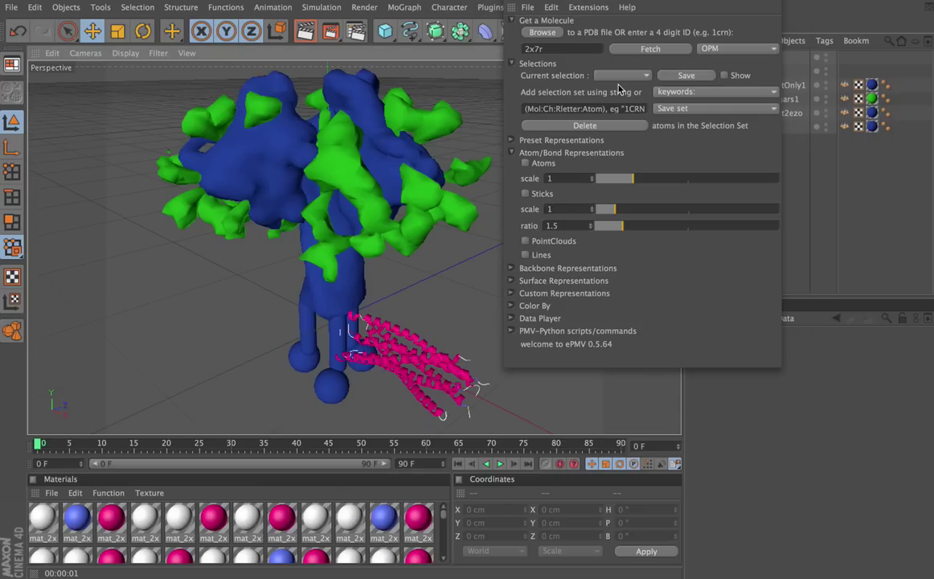
- Color the fetched 2x7r molecule with the Rainbow from N to C scheme
left_click_drag(592, 2, 822, 284)
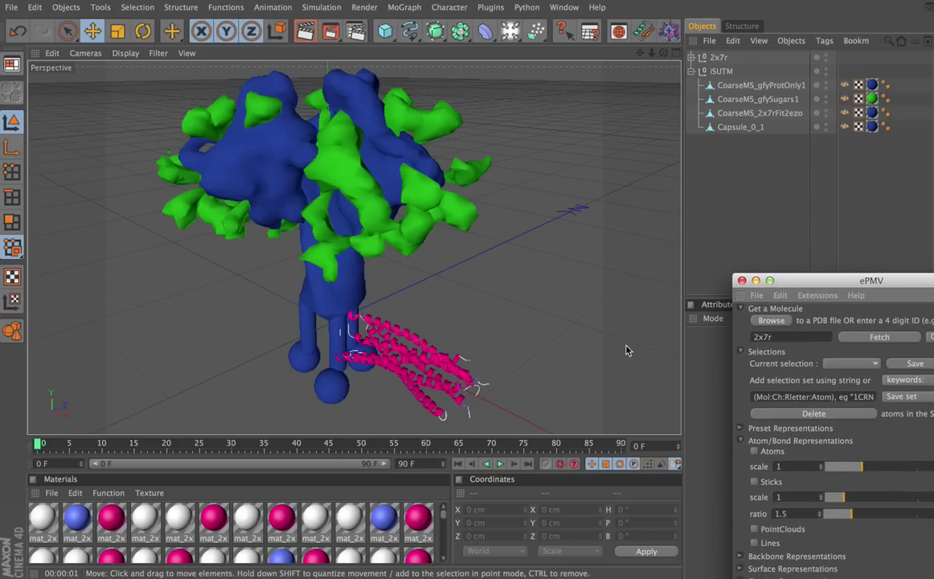
left_click_drag(824, 280, 791, 242)
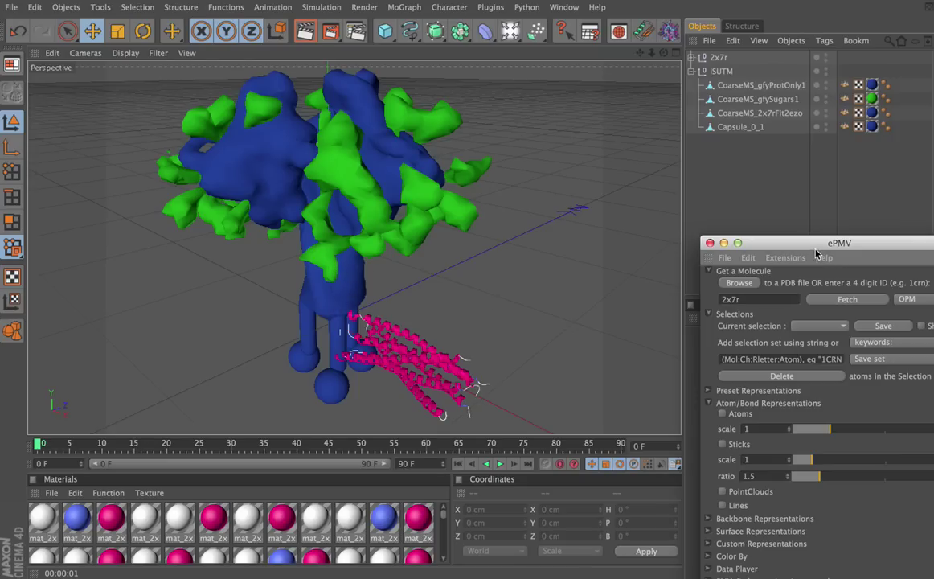
left_click_drag(806, 243, 679, 86)
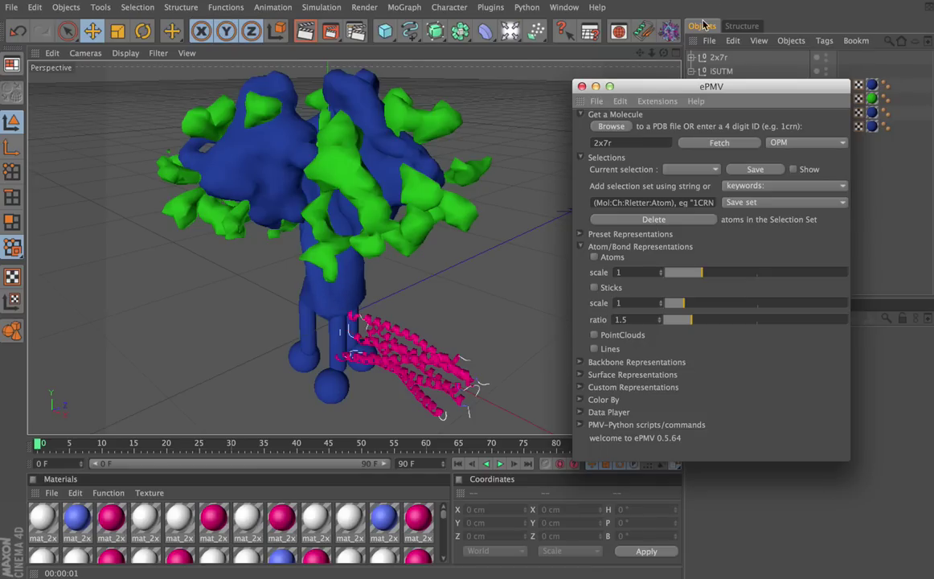
left_click_drag(666, 57, 441, 244)
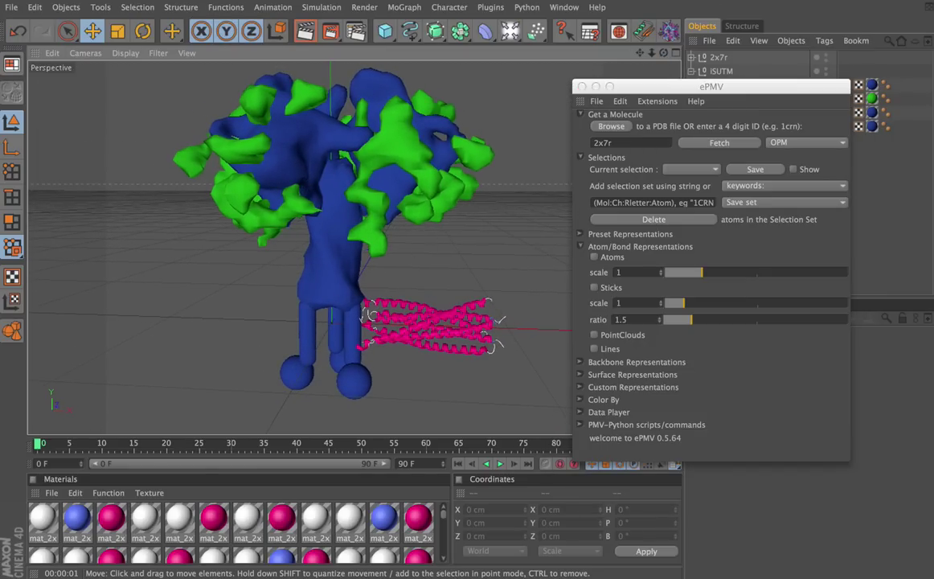
left_click_drag(664, 54, 591, 70)
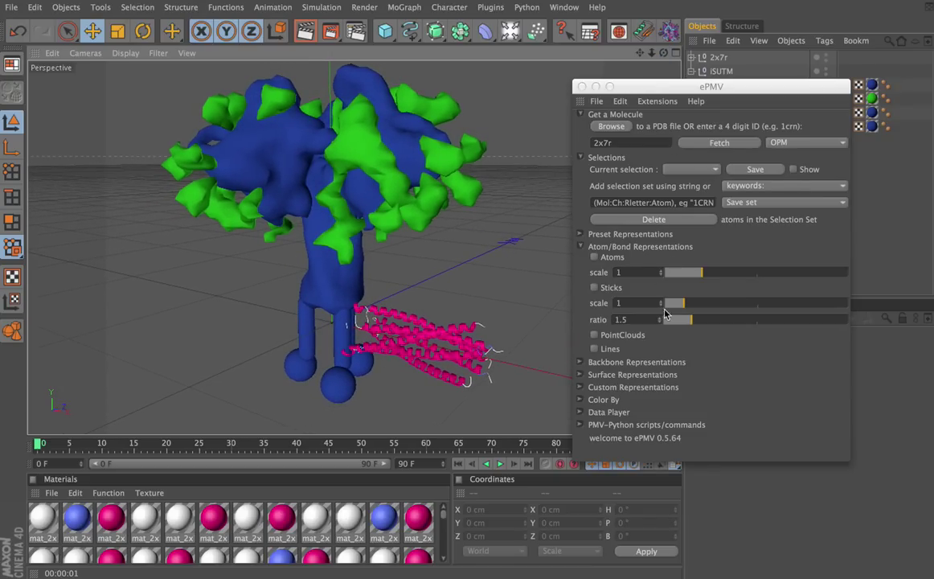
left_click(580, 400)
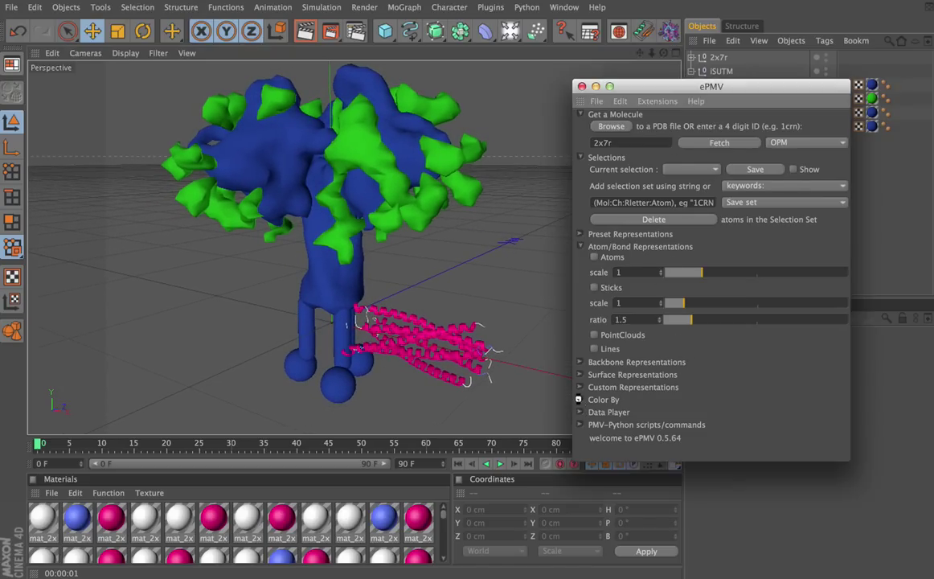
left_click(784, 411)
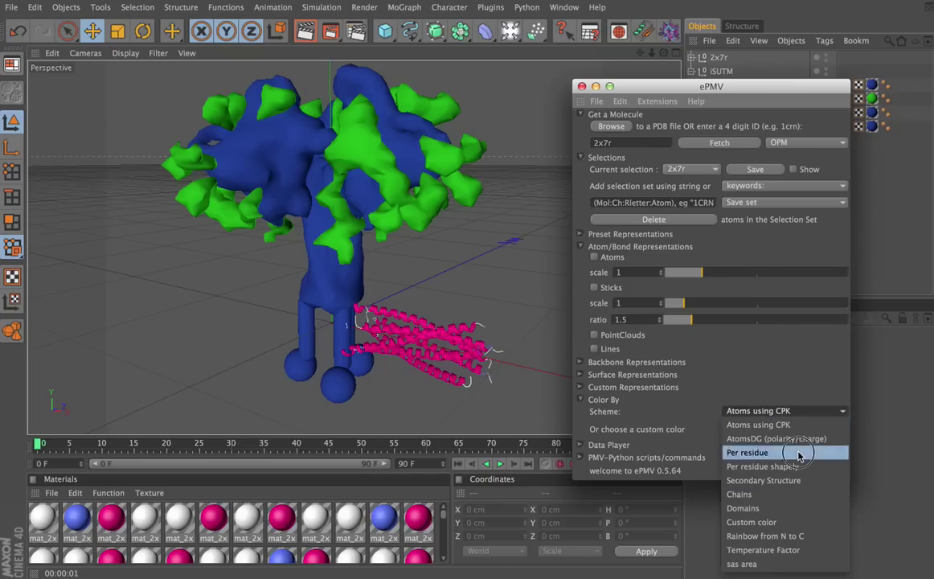
left_click(811, 537)
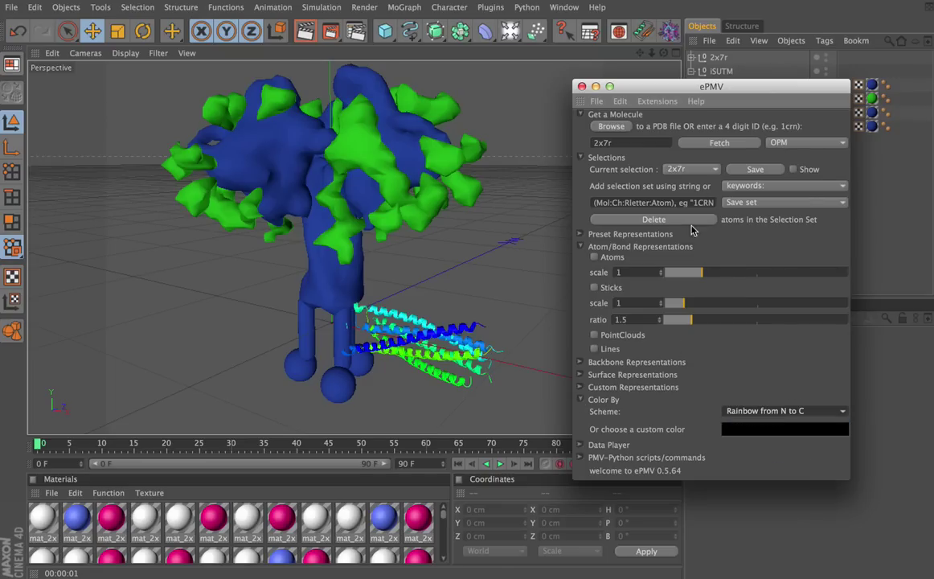
- Generate an MSMSurf surface representation for the 2x7r molecule
left_click(582, 247)
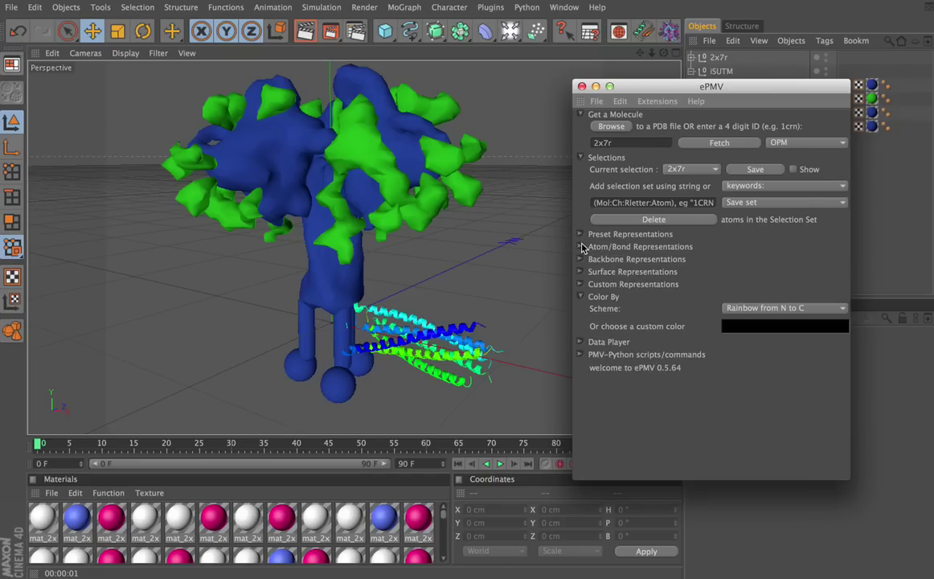
left_click(580, 272)
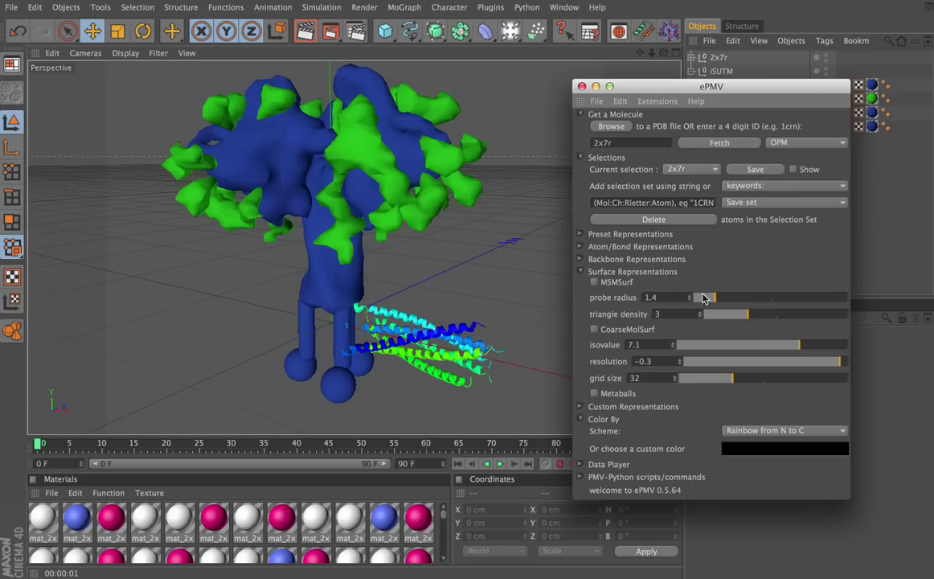
left_click(595, 284)
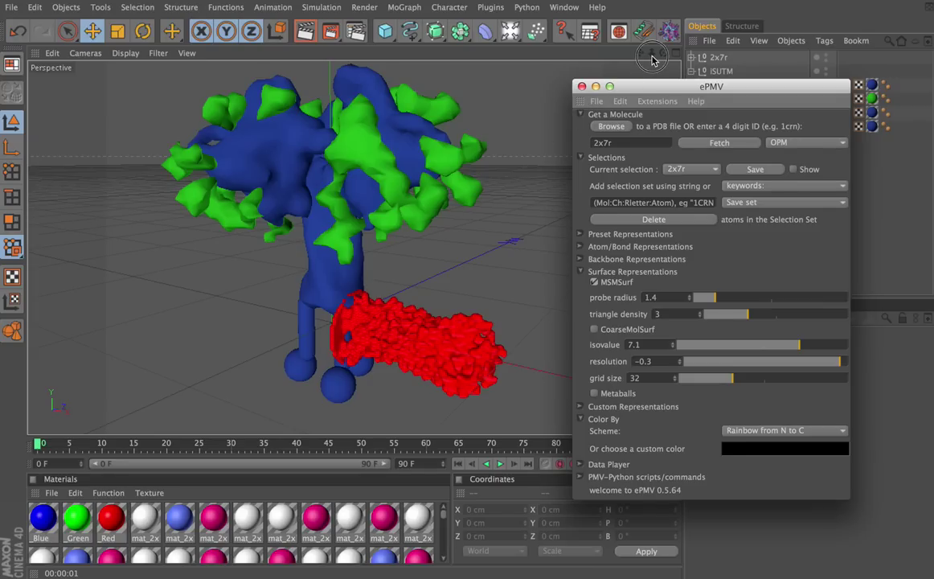
- Restrict the 2x7r selection to the aminoacids keyword and update its MSMSurf surface accordingly
left_click_drag(652, 53, 699, 54)
left_click_drag(641, 54, 636, 3)
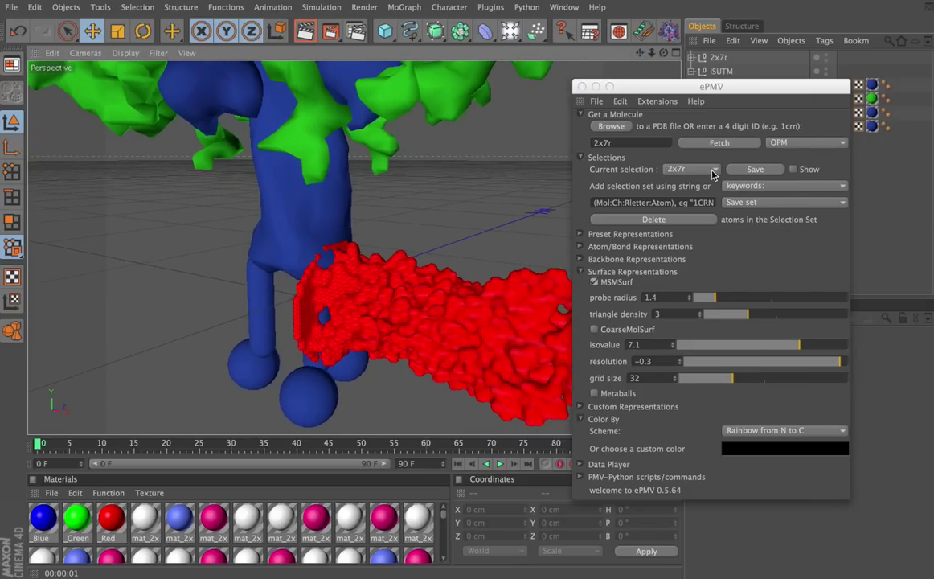
left_click(789, 186)
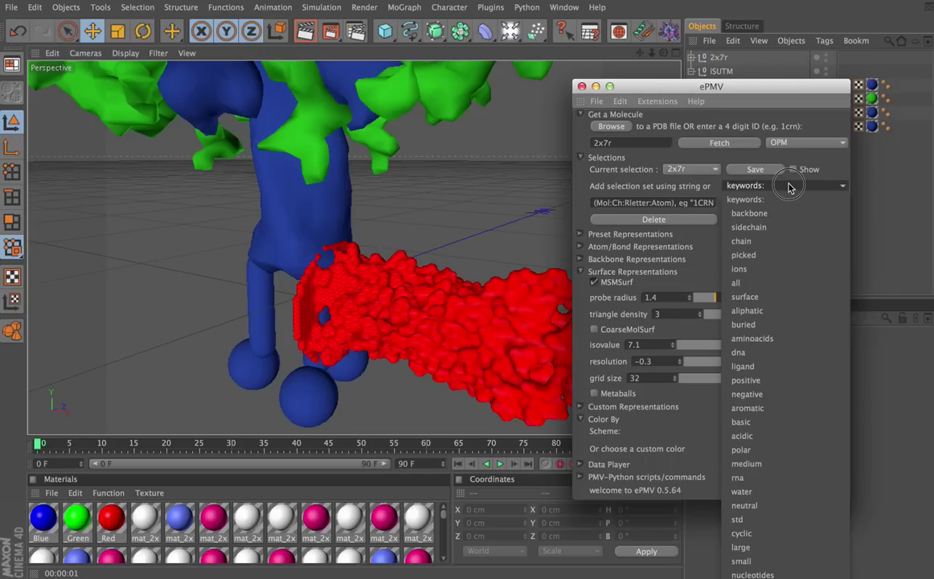
left_click(795, 337)
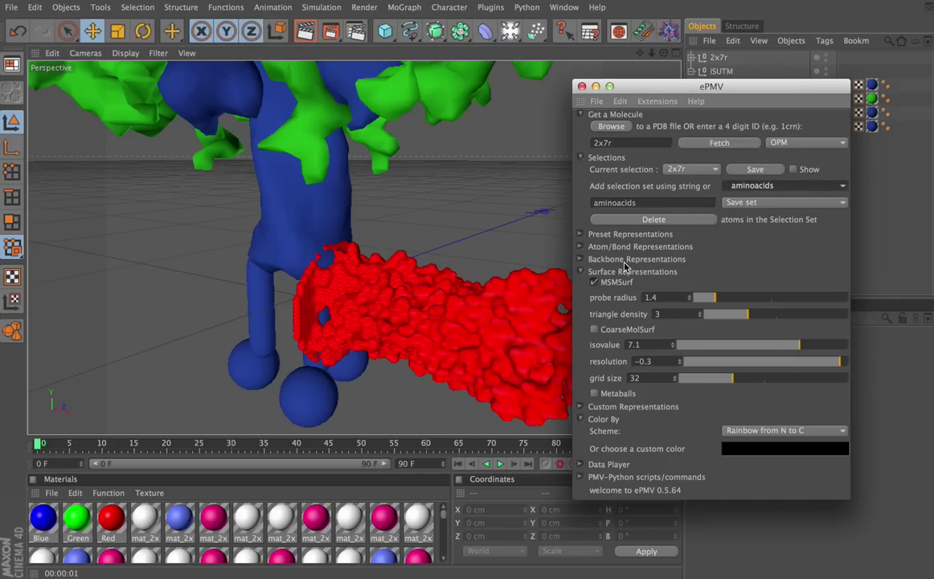
left_click(671, 297)
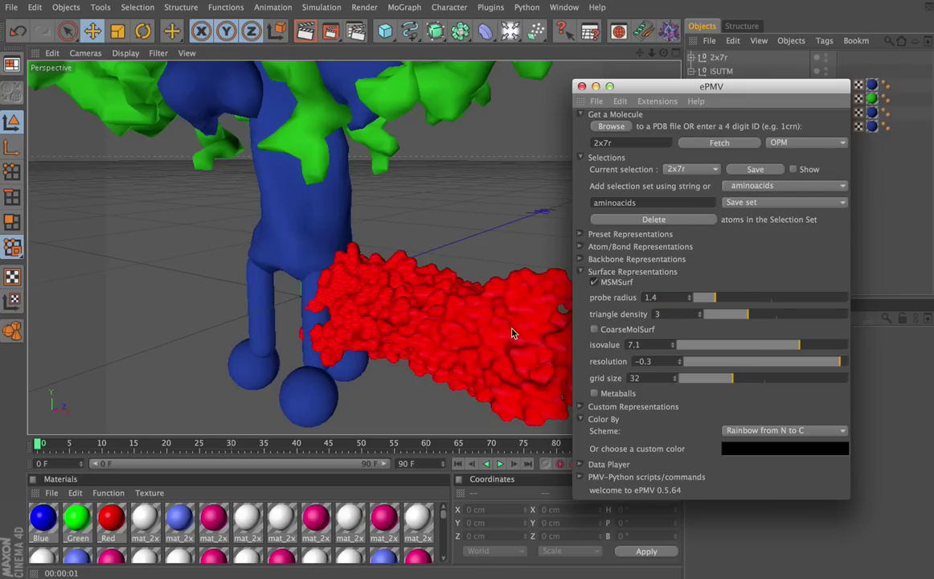
- Recolor the 2x7r surface with the Rainbow from N to C scheme and clear the ePMV window from the viewport
left_click(411, 312)
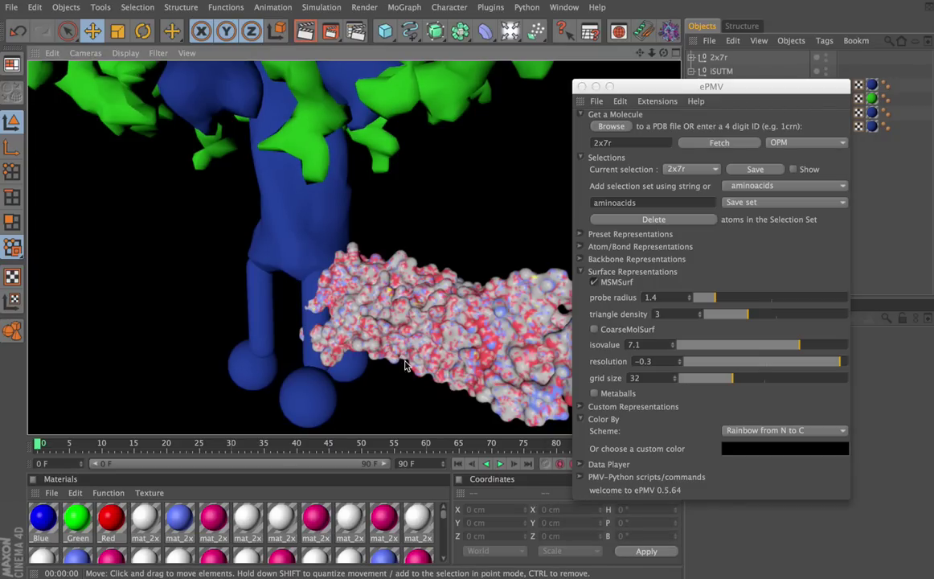
left_click(808, 439)
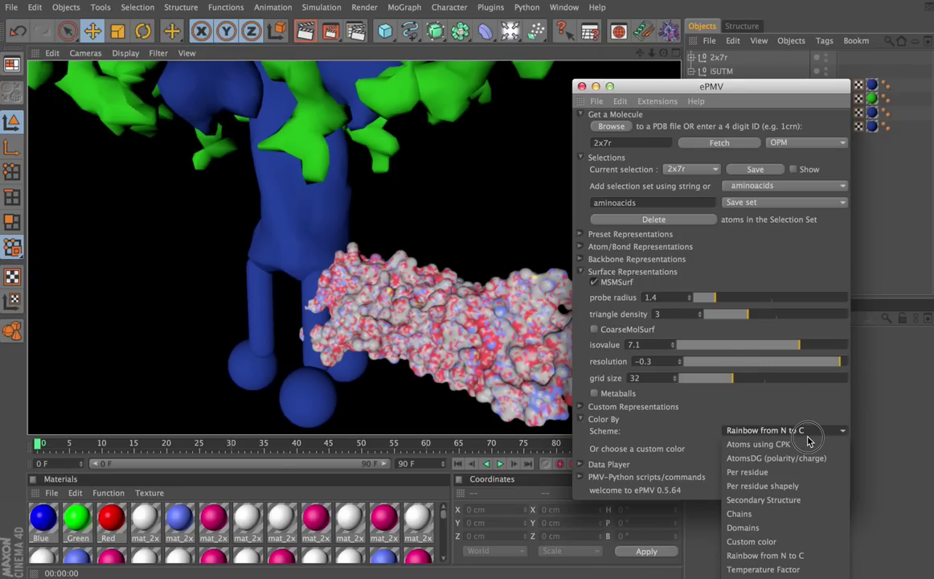
left_click(807, 554)
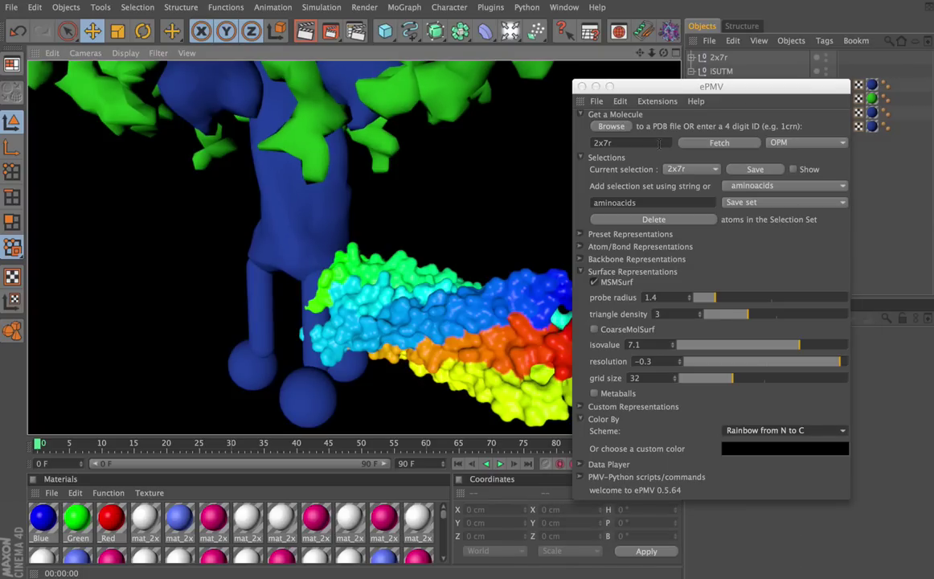
left_click_drag(641, 87, 837, 364)
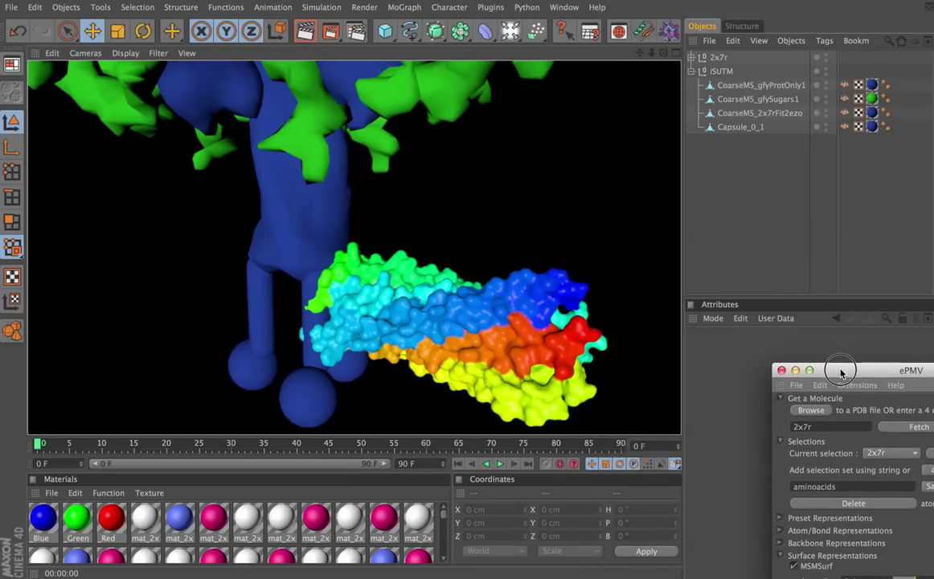
- Enable transparency on the Blue, Green and Red materials together and give it a Fresnel texture
double_click(49, 523)
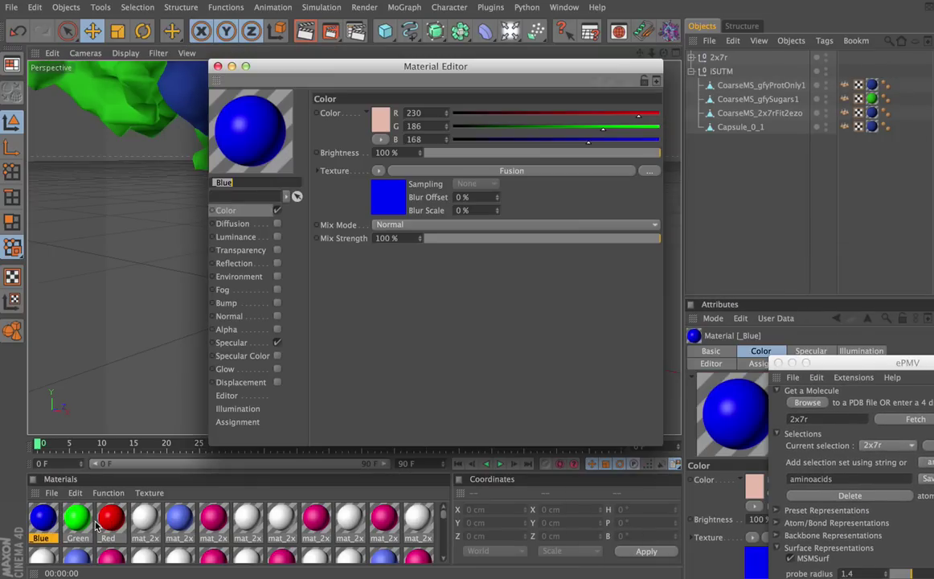
left_click(110, 521, "shift")
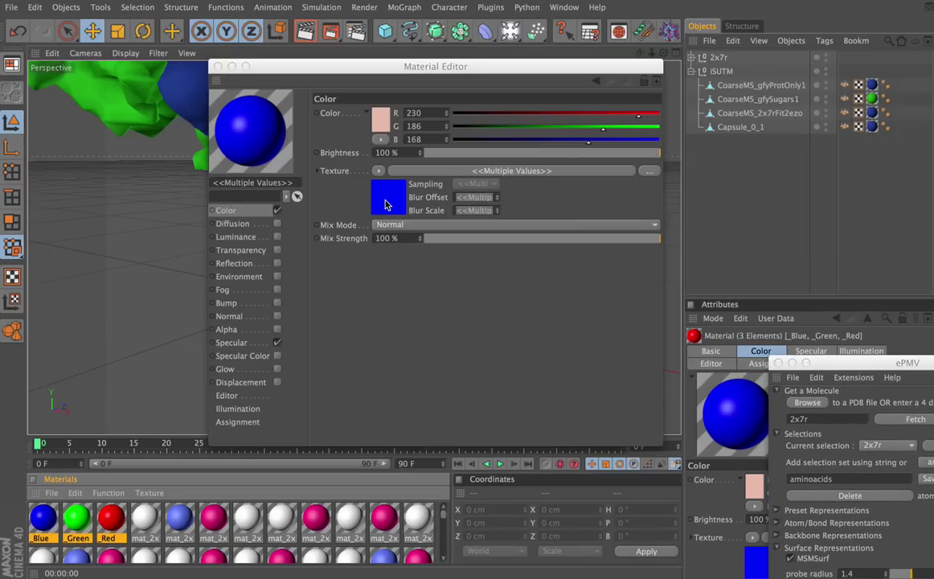
left_click(276, 251)
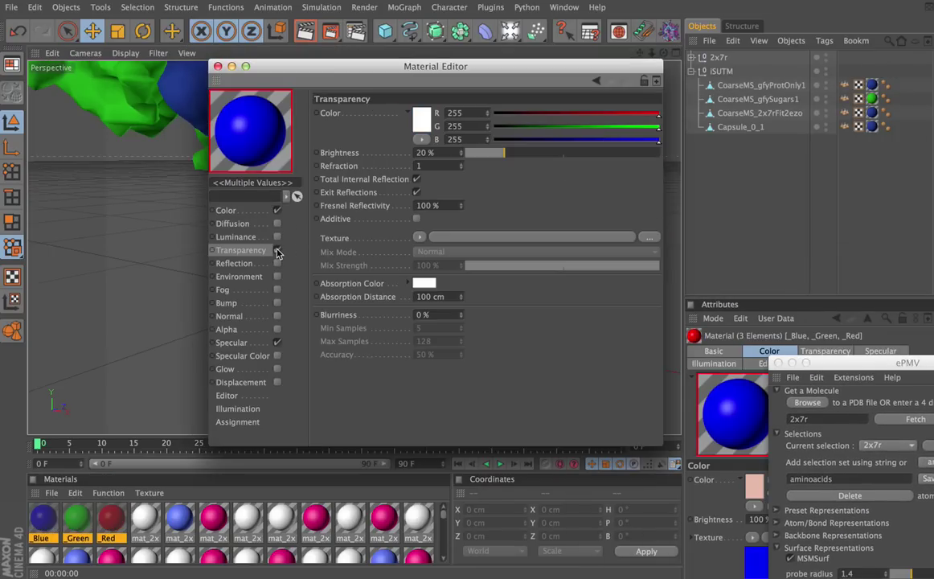
left_click(419, 237)
left_click(453, 357)
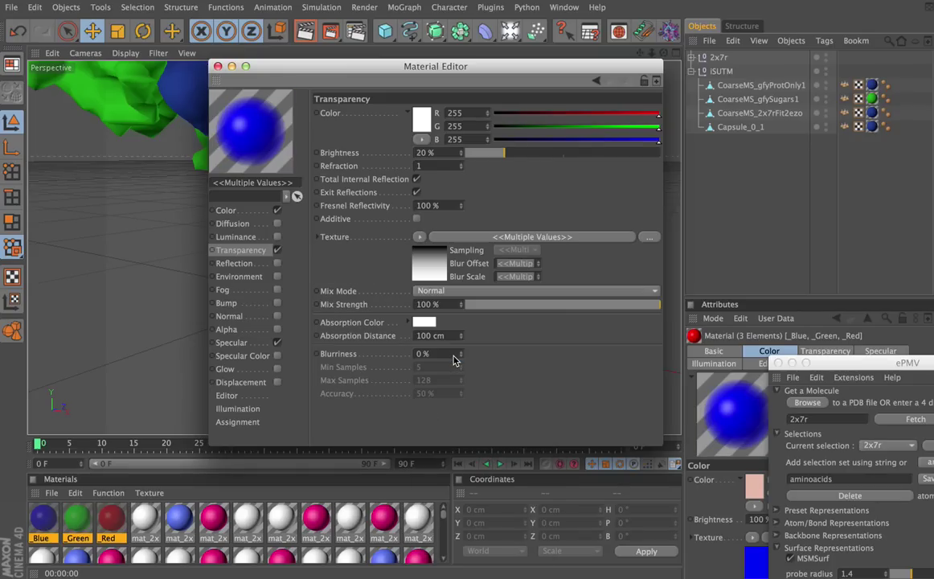
- Invert the transparency gradient's knots, set its white knot to gray RGB 178, and render the view to check the surface
left_click(432, 267)
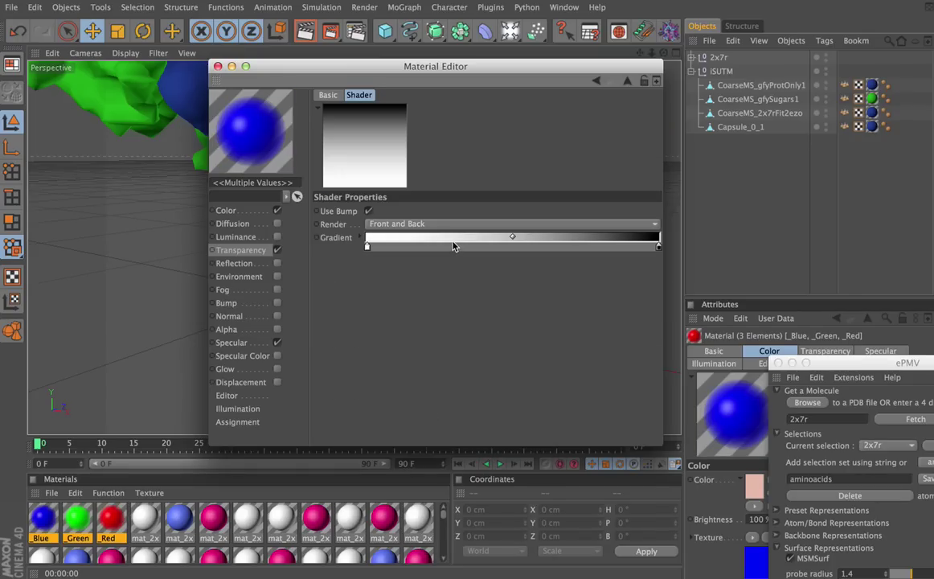
right_click(455, 247)
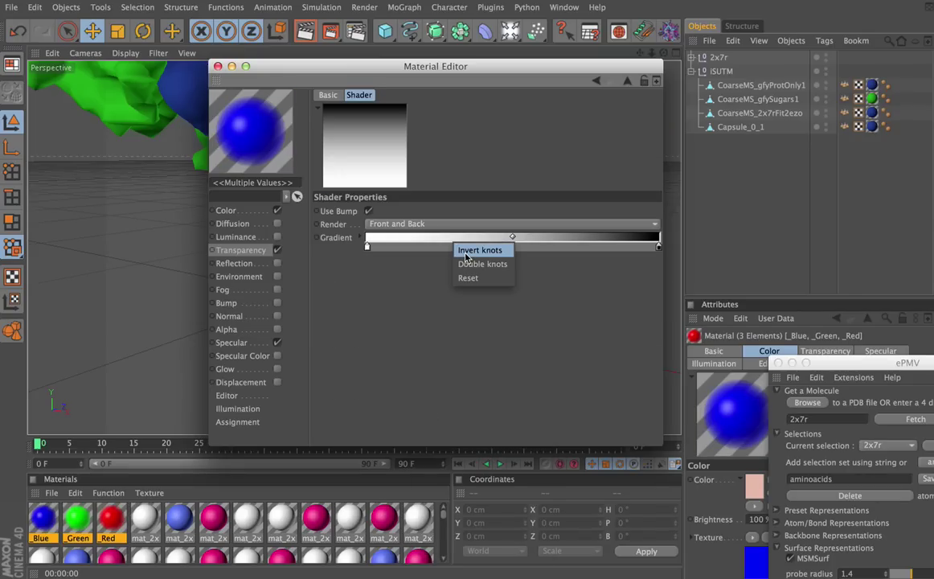
left_click(466, 253)
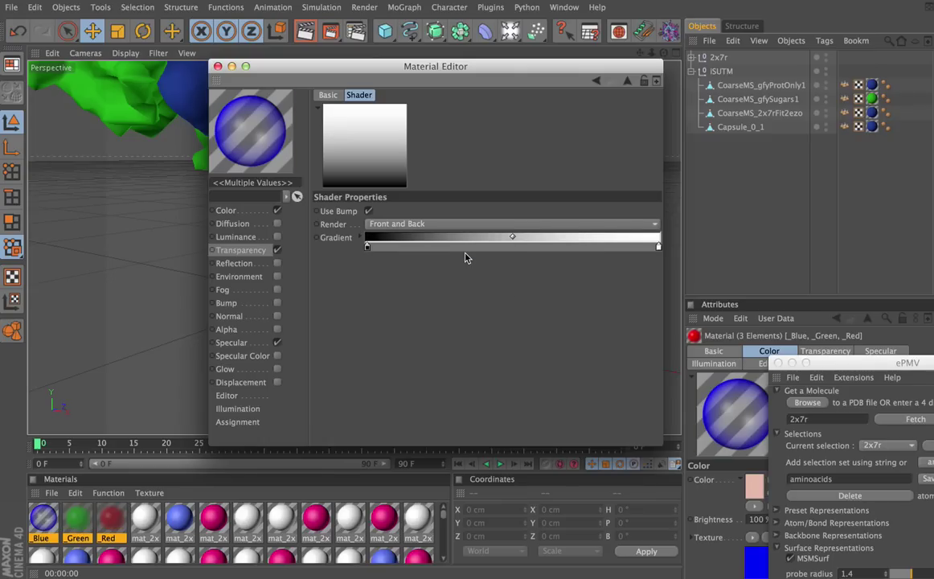
double_click(659, 248)
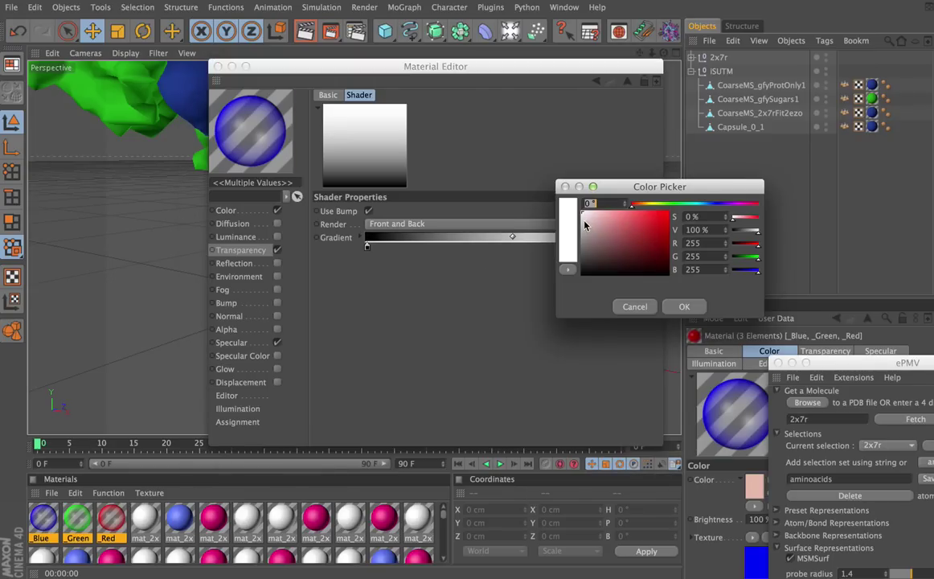
left_click_drag(585, 225, 577, 232)
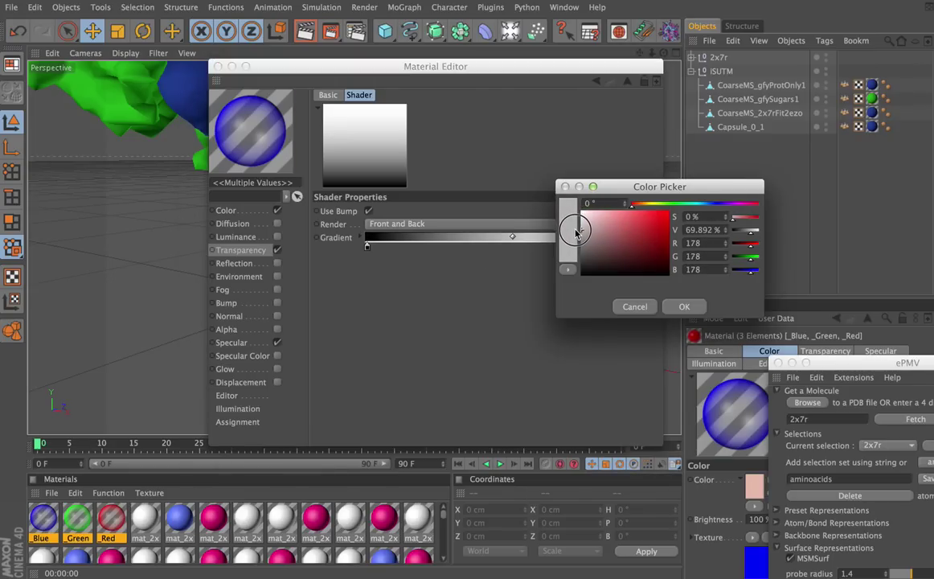
left_click(681, 307)
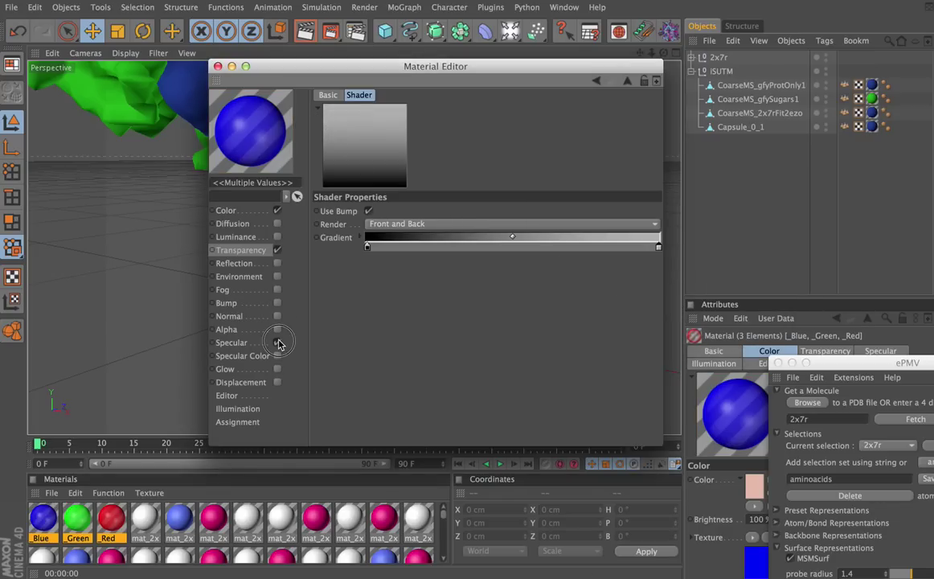
left_click_drag(273, 69, 320, 578)
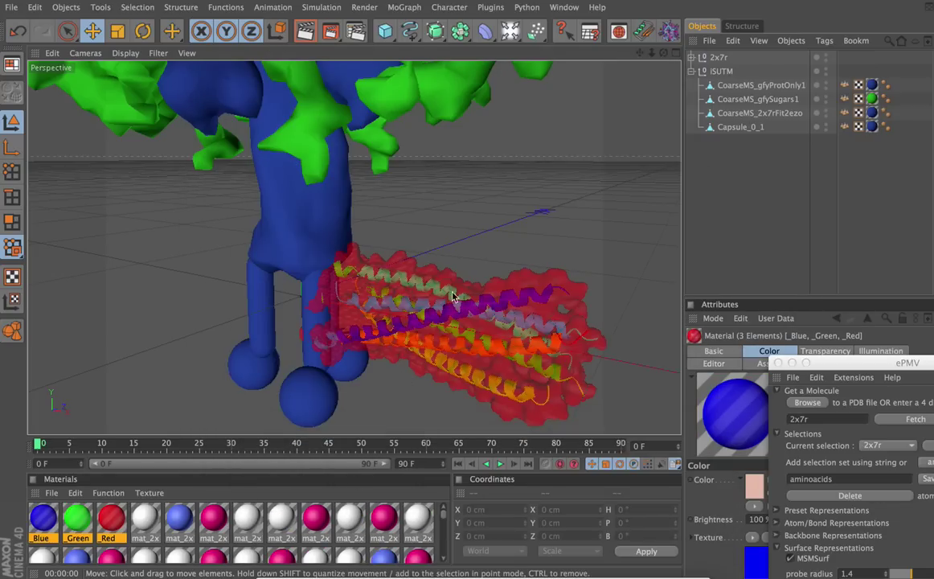
key("super+r")
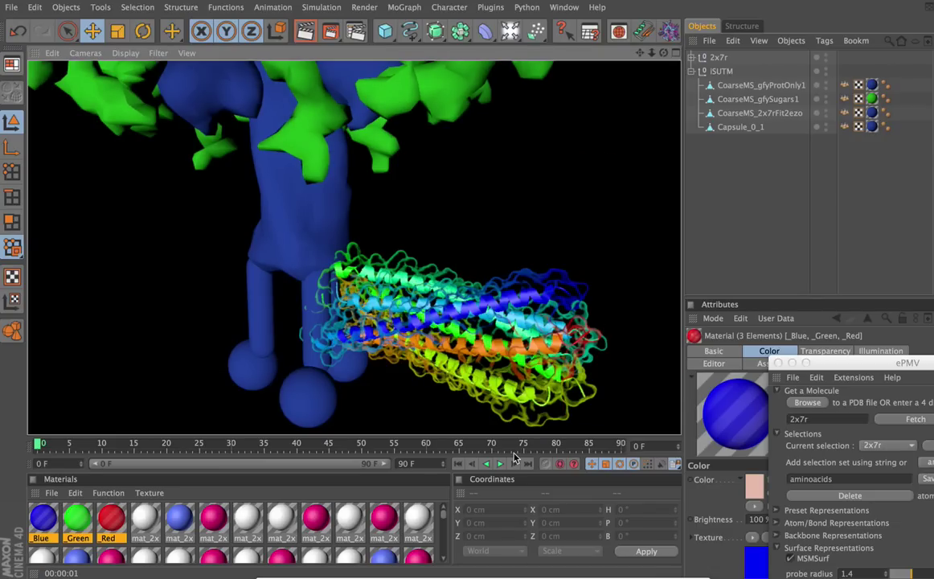
- Select all materials in the scene and refresh their preview thumbnails
left_click(146, 520)
key("super+a")
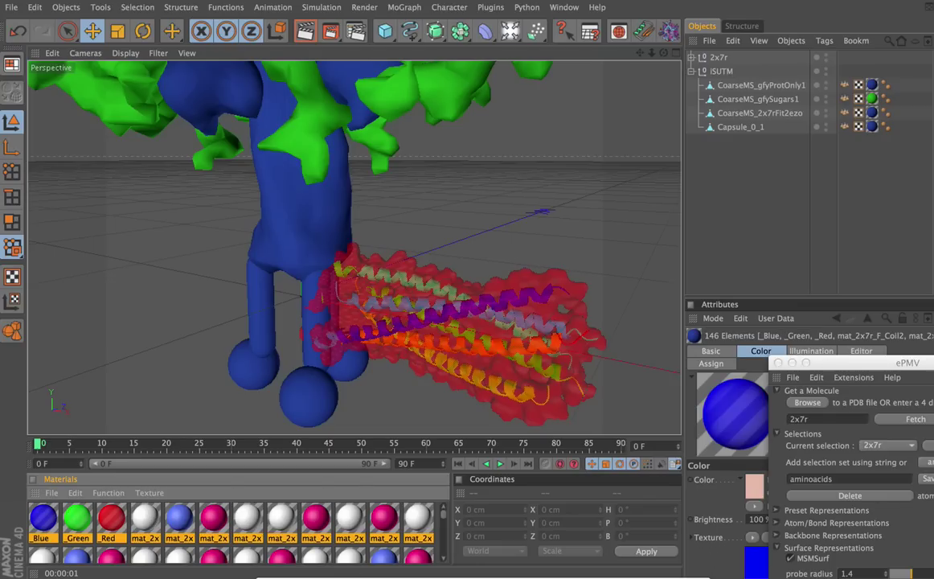
left_click_drag(384, 578, 547, 577)
left_click(413, 448)
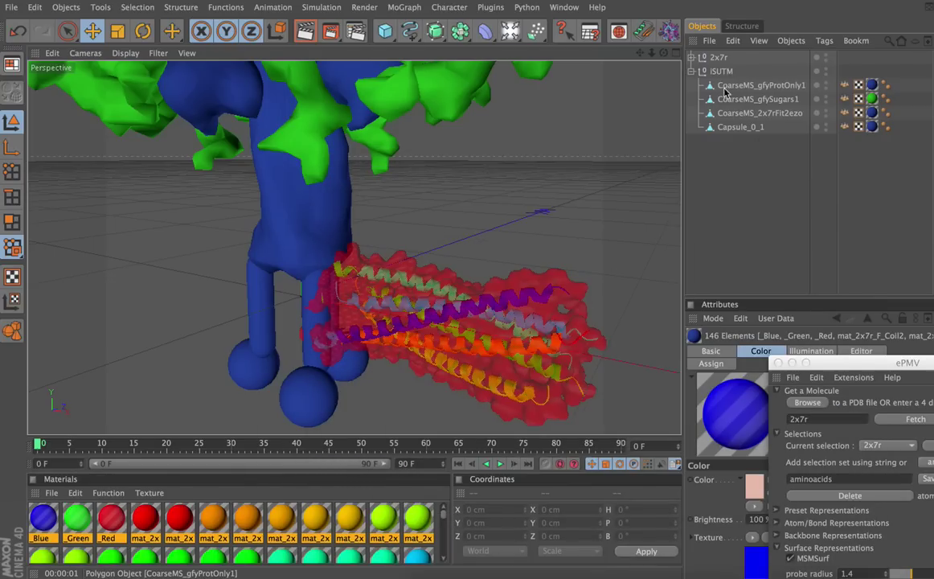
- Rotate the 2x7r null to a bank (B) angle of -90°
left_click(718, 58)
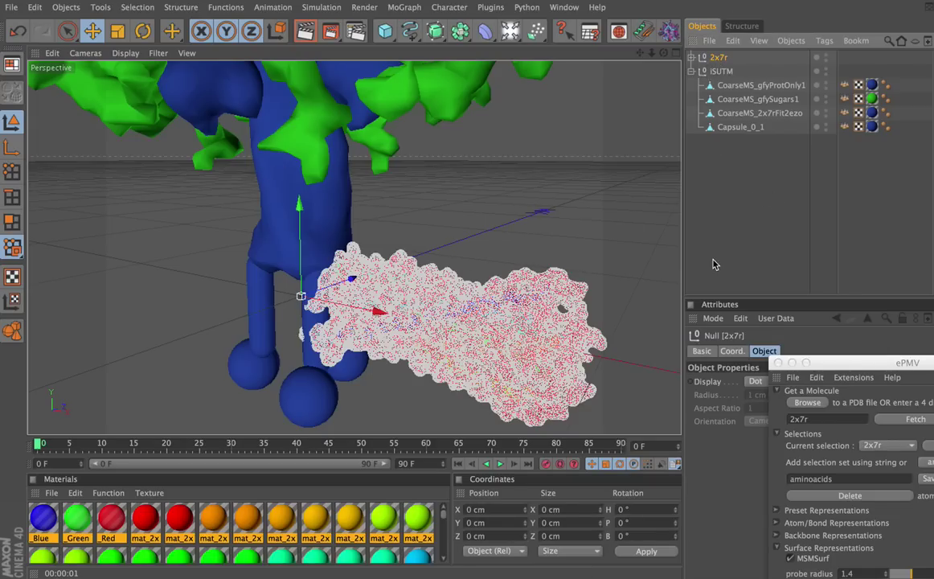
left_click_drag(642, 538, 547, 537)
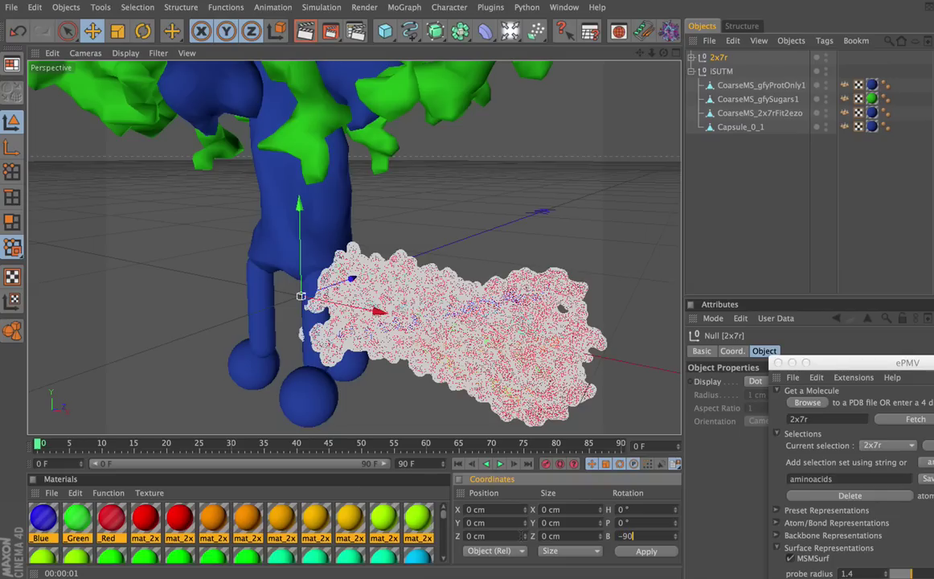
type("-90")
key("Return")
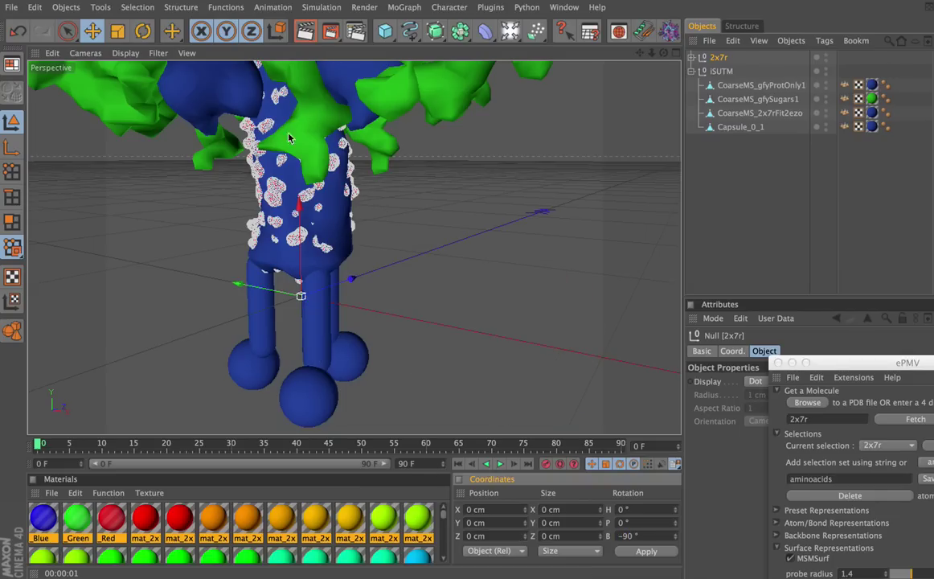
- Hide the old CoarseMS_2x7rFit2ezo mesh and place the 2x7r null inside iSUTM directly above it
left_click_drag(640, 53, 663, 132)
left_click_drag(664, 53, 708, 65)
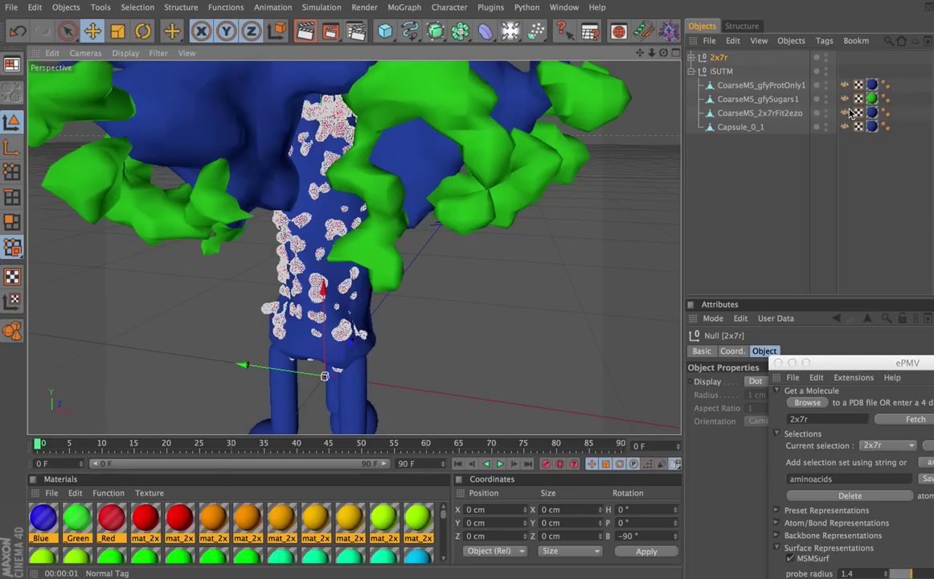
left_click(826, 112)
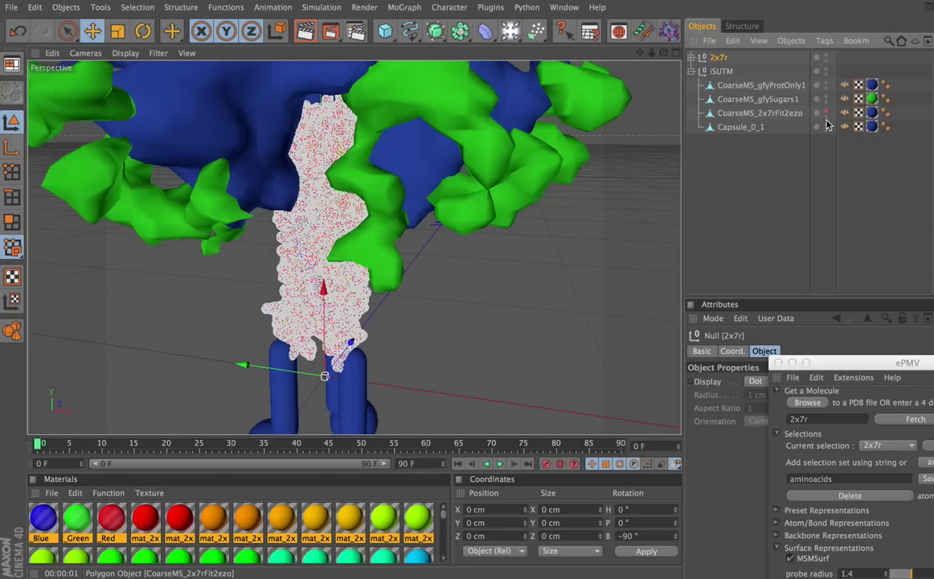
left_click(691, 163)
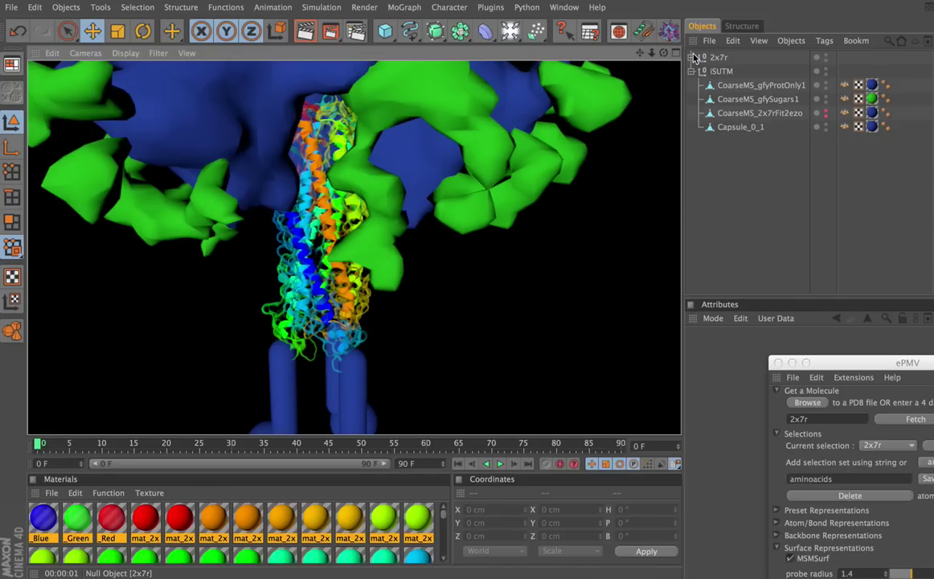
left_click_drag(721, 61, 741, 110)
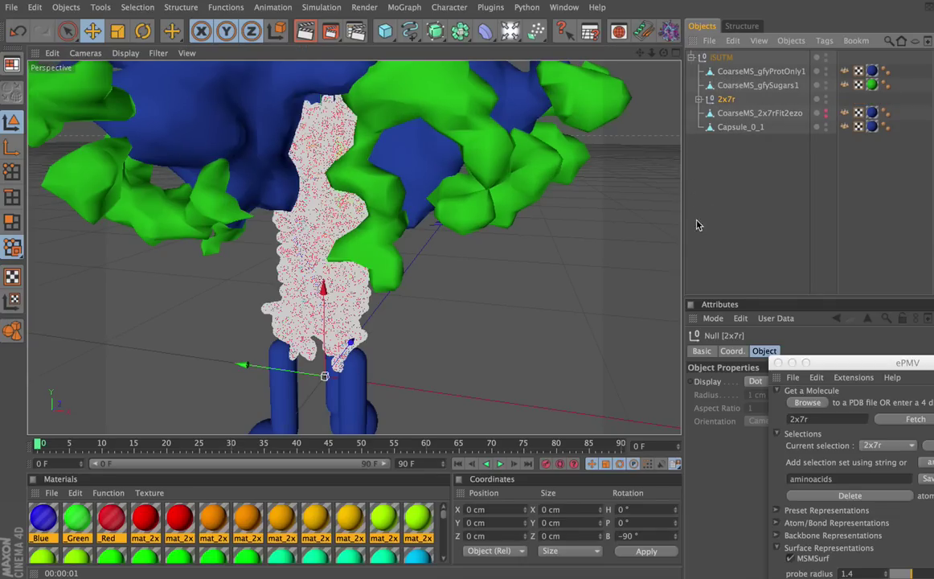
- Add a Polygon primitive to the scene and turn on its Triangle option
scroll(455, 248, "down", 3)
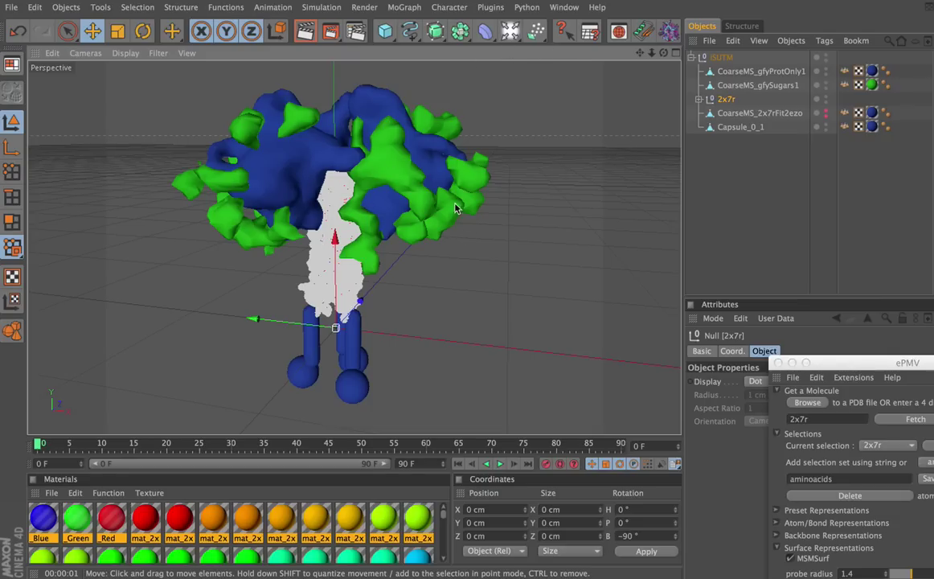
left_click(386, 31)
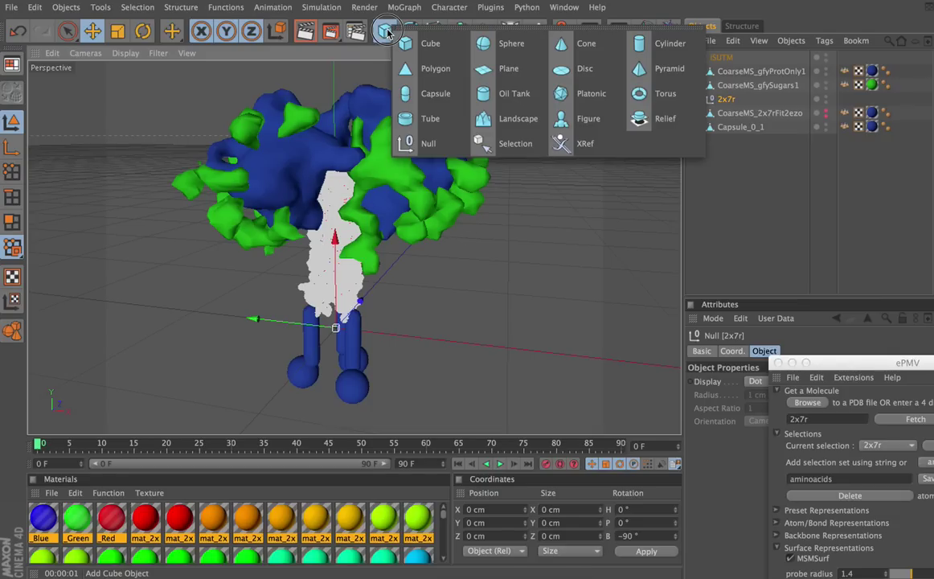
left_click(419, 68)
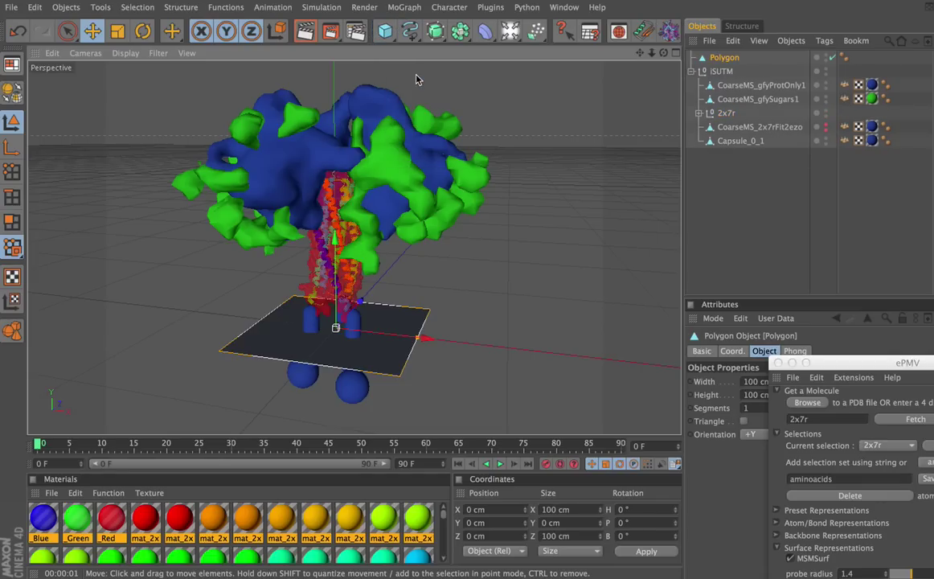
left_click_drag(772, 362, 828, 446)
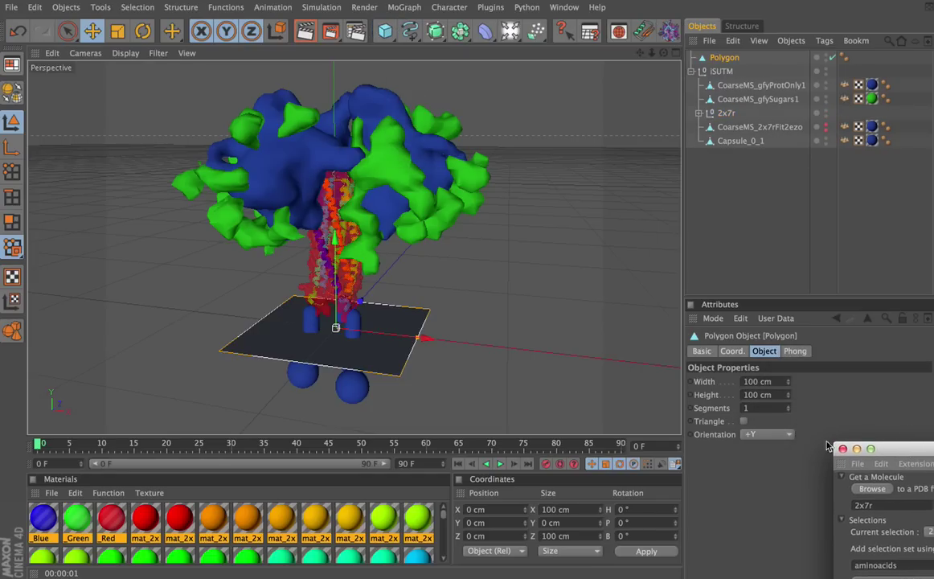
left_click(744, 422)
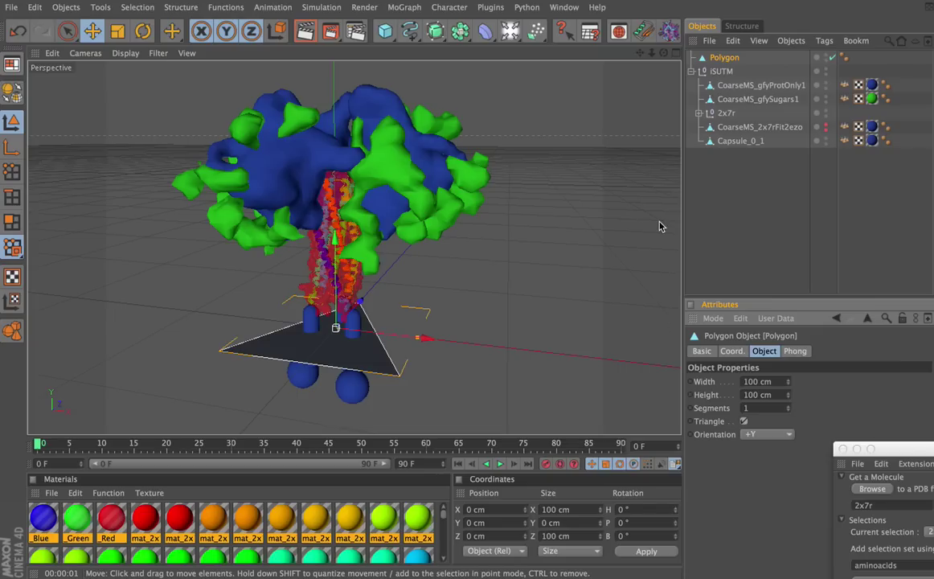
left_click(677, 54)
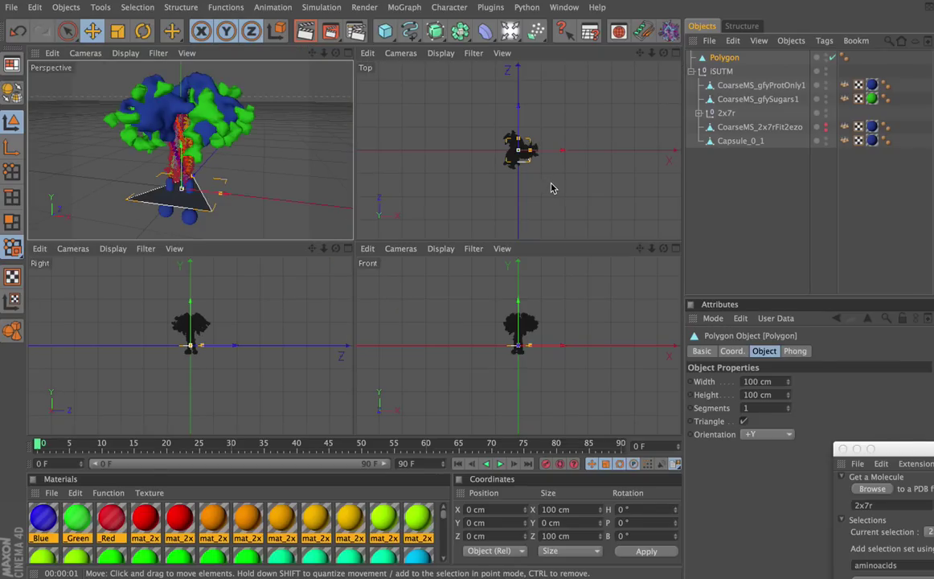
- Rotate the triangle polygon to a heading of about 36° and enlarge it to about 132 by 117 cm
key("h")
key("h")
key("h")
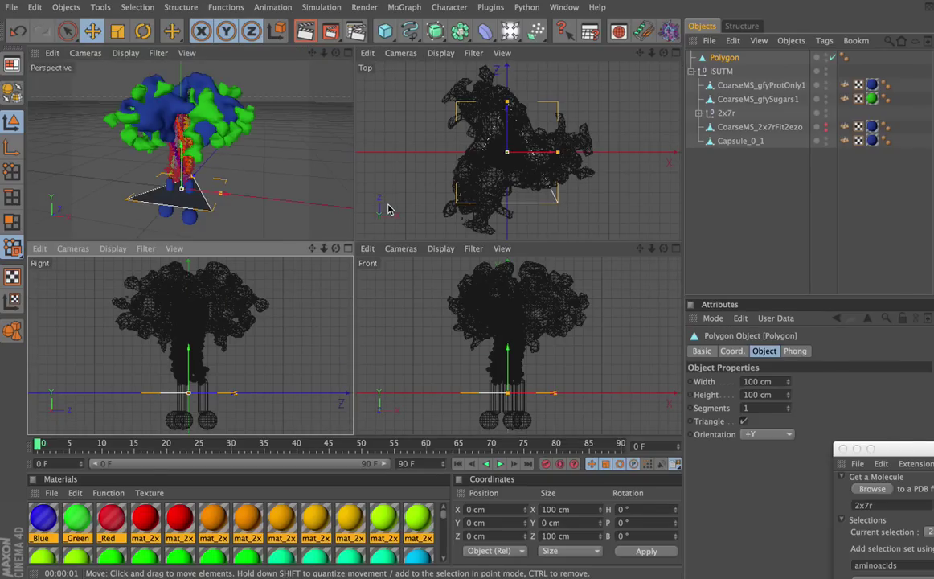
key("r")
left_click_drag(618, 182, 616, 117)
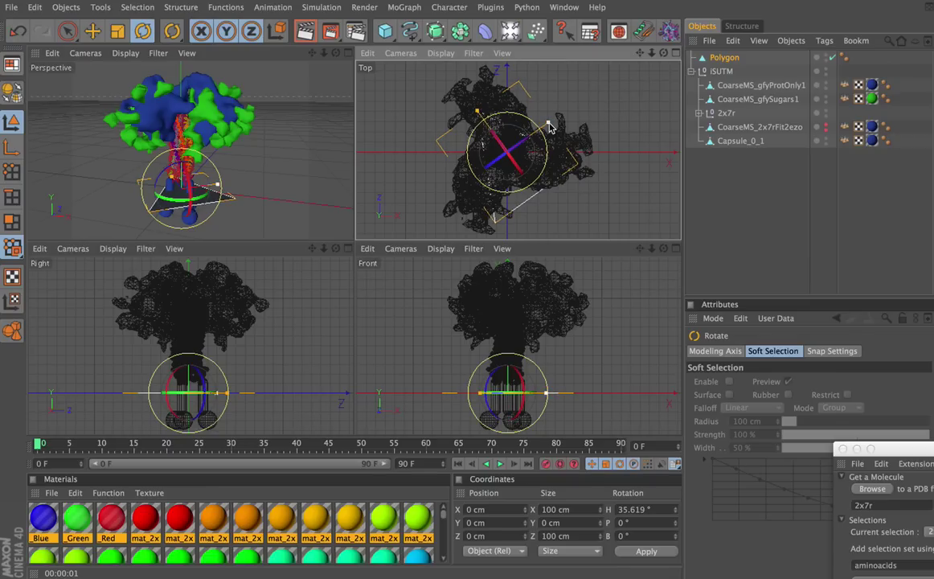
left_click_drag(549, 122, 561, 113)
left_click_drag(476, 111, 473, 104)
- Refit the triangle under the spike head by turning it to about 27° heading and enlarging it to about 159 by 133 cm
left_click(93, 31)
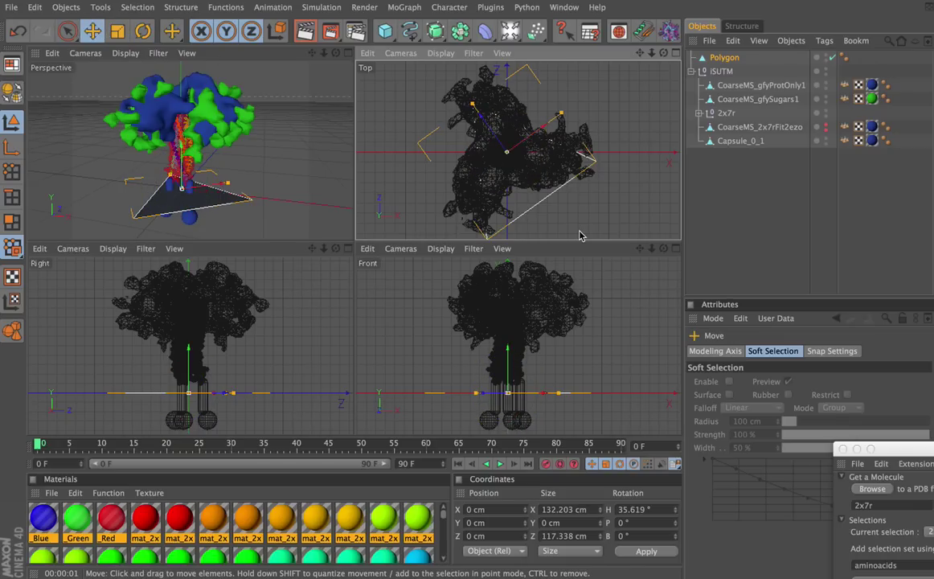
mouse_move(585, 218)
left_mouse_down()
mouse_move(566, 196)
mouse_move(573, 203)
left_mouse_up()
key("r")
left_click_drag(572, 117, 637, 146)
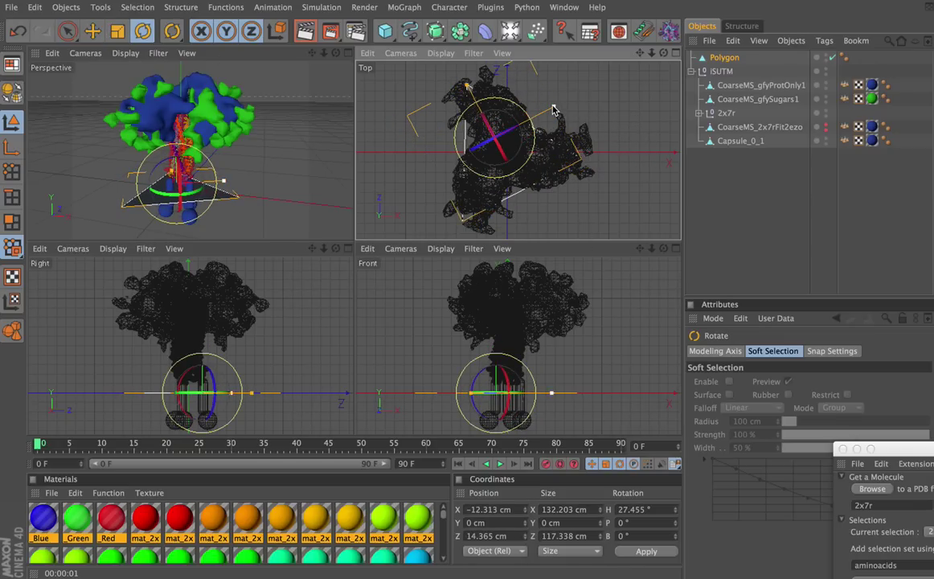
left_click_drag(554, 105, 566, 100)
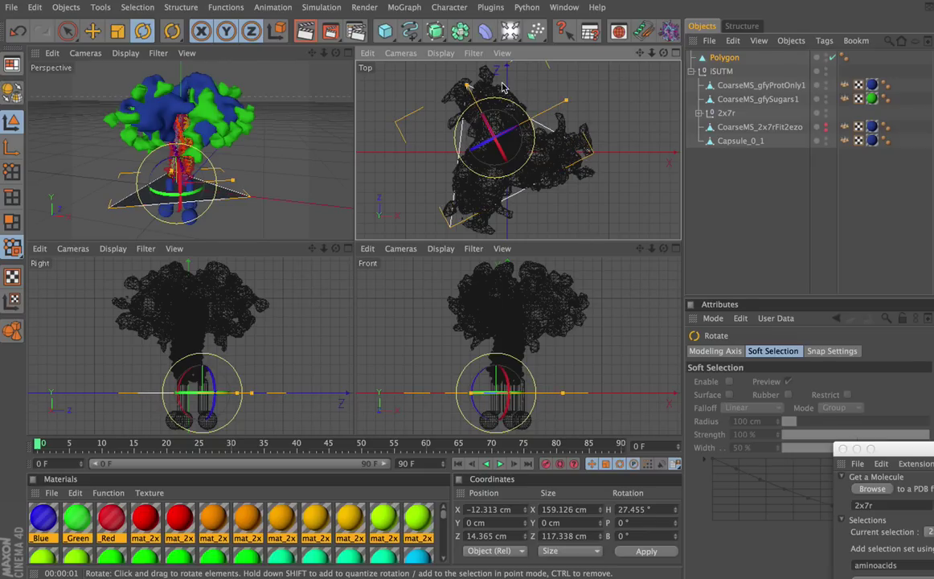
left_click_drag(466, 83, 462, 76)
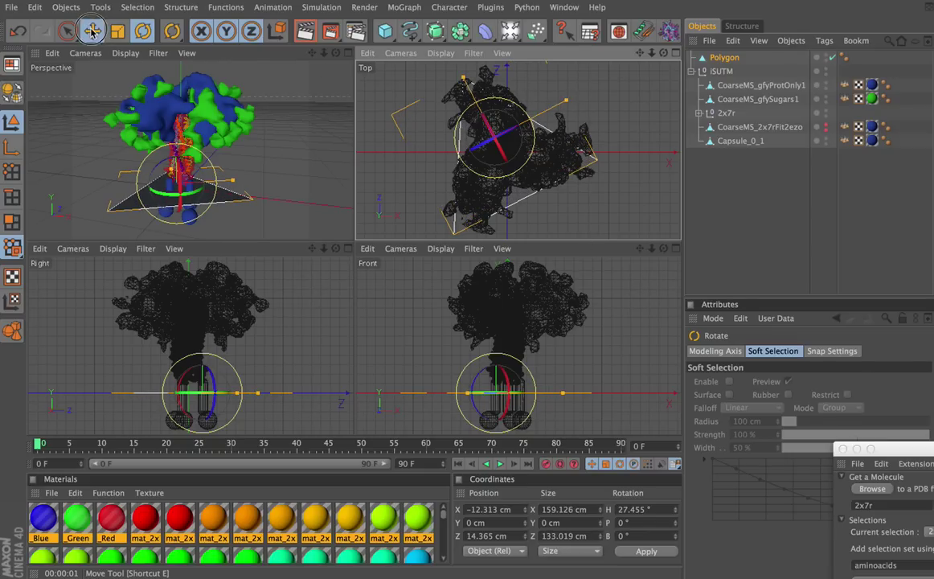
- Centre the triangle around the spike at about X -5.5, Z 18 cm and raise it to about Y 67 cm
key("e")
left_click_drag(581, 232, 588, 228)
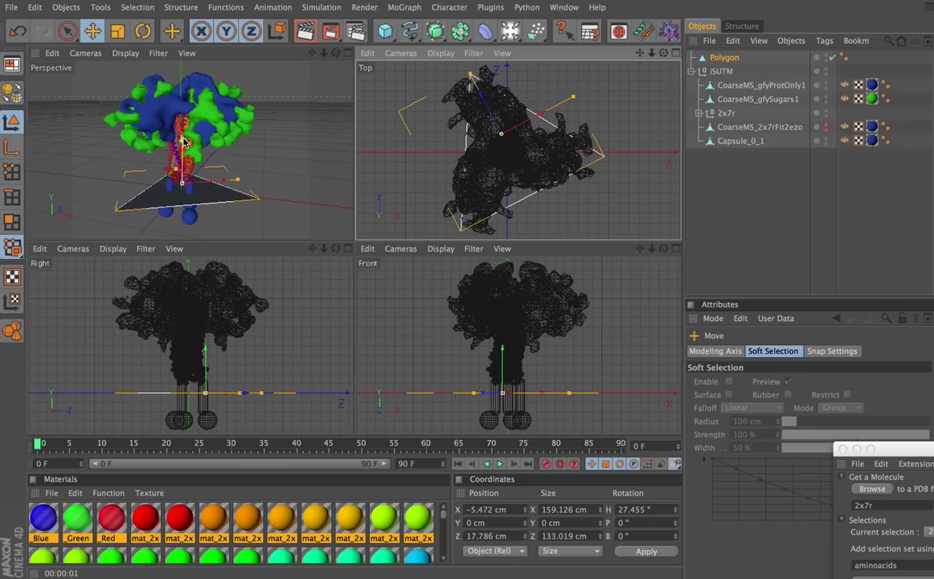
left_click_drag(173, 128, 173, 81)
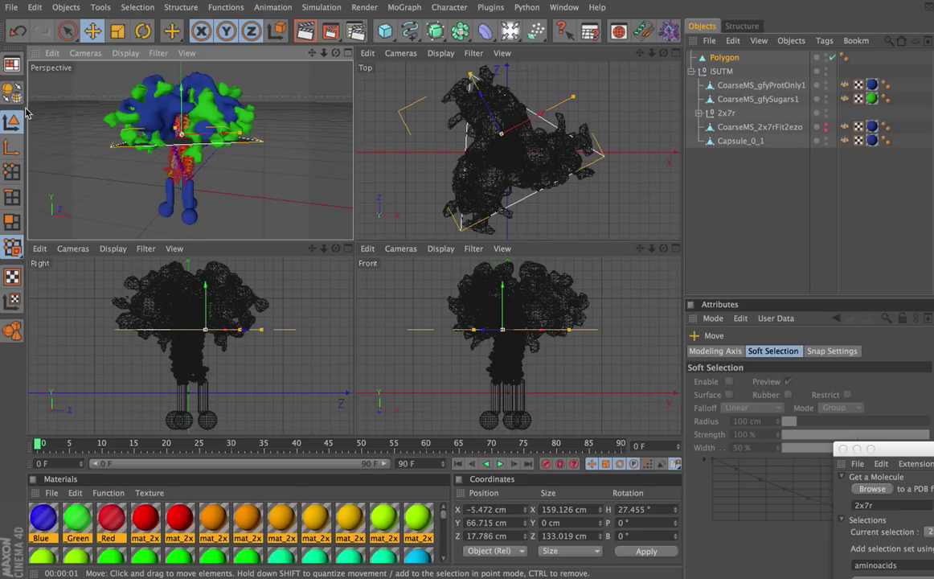
- Make the triangle editable and extrude its face upward about 27 cm with Create Caps enabled
left_click(500, 219)
key("d")
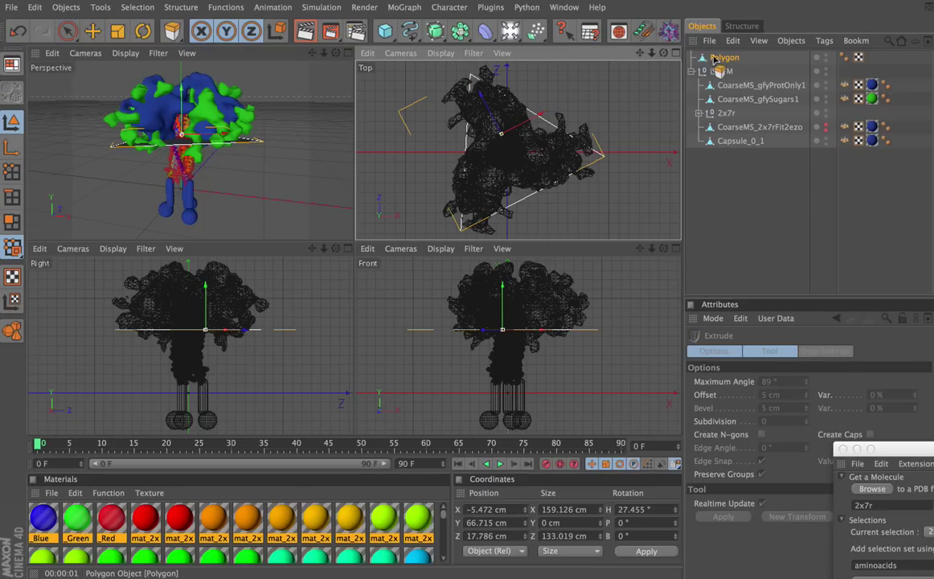
left_click(12, 222)
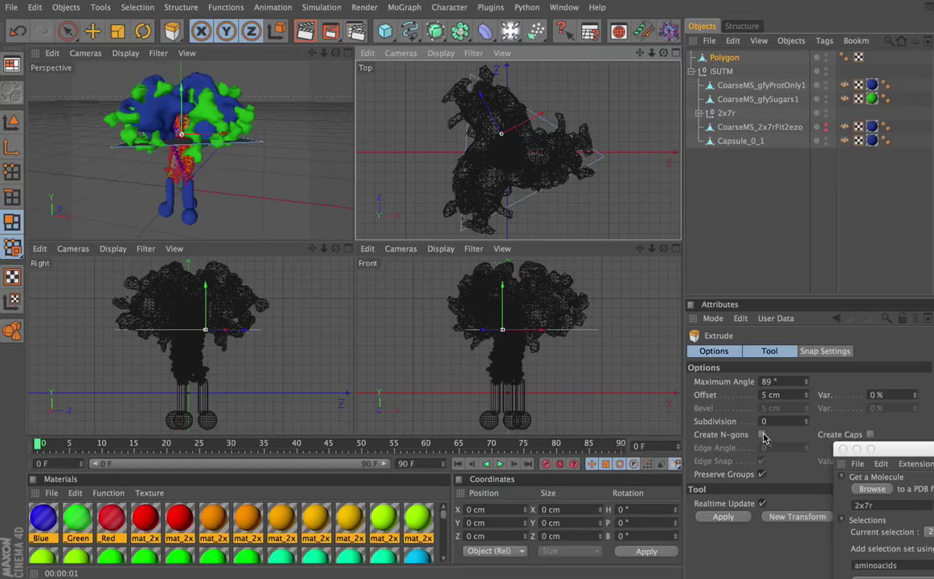
left_click(870, 435)
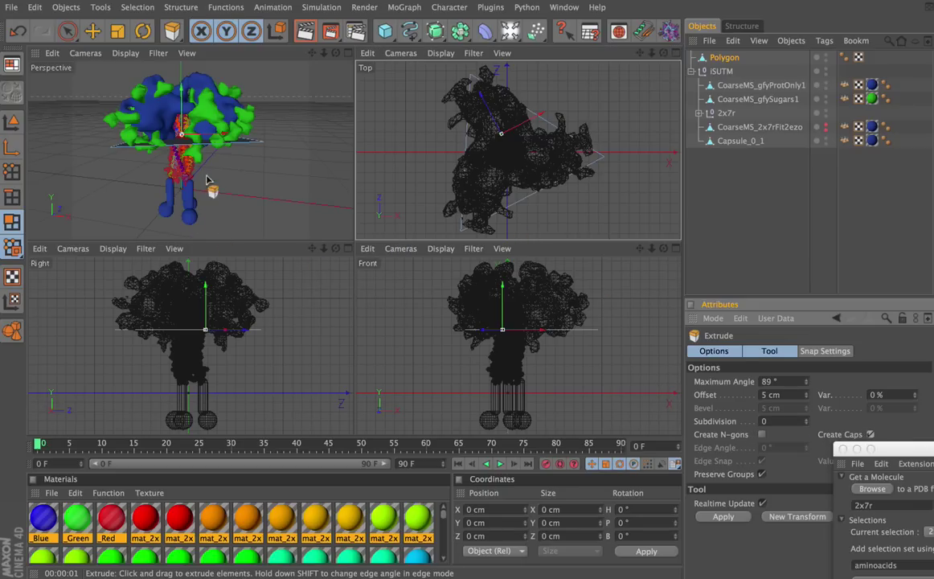
left_click(217, 153)
left_click_drag(218, 153, 259, 152)
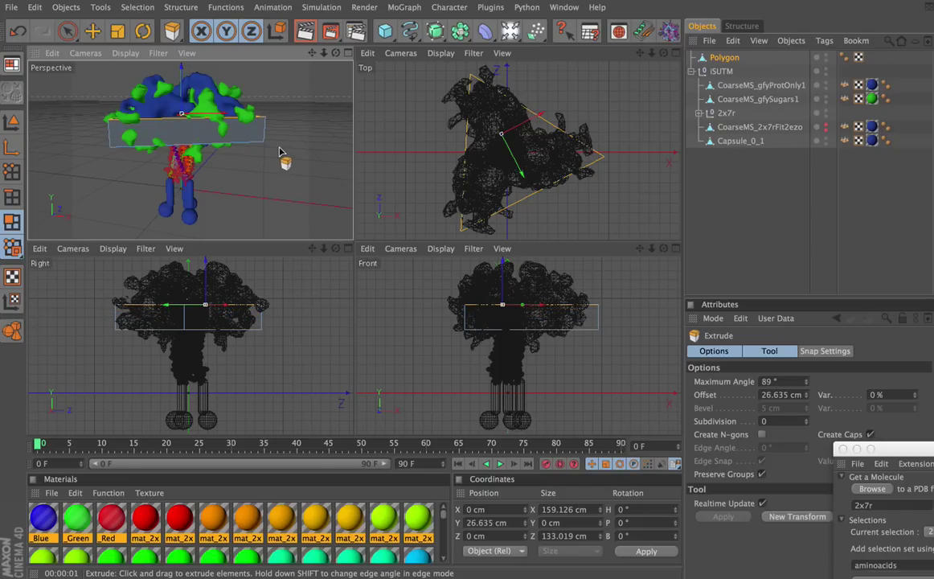
- Scale the extruded upper face out to about 176 by 147 cm and extrude it again up to about Y 63 cm
key("t")
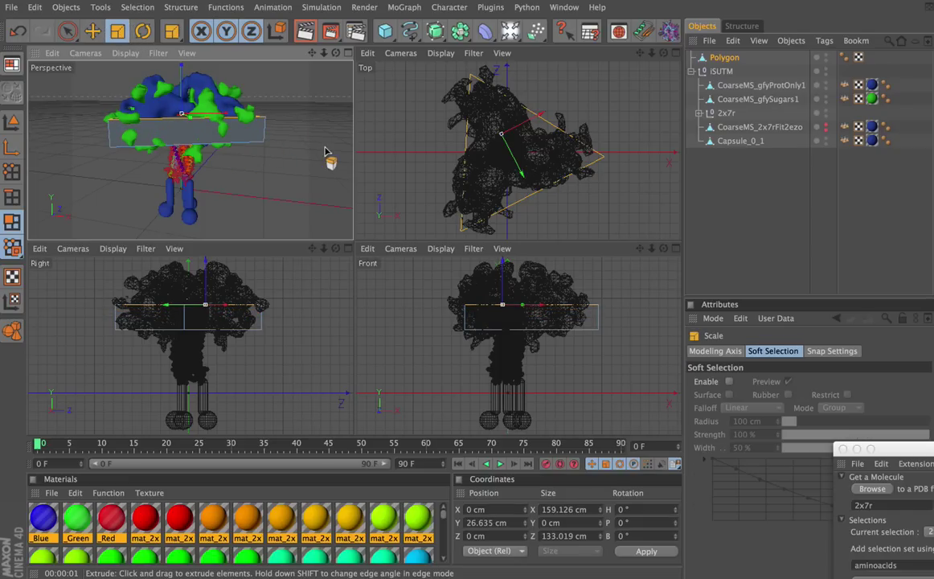
left_click_drag(317, 155, 404, 155)
key("d")
left_click_drag(252, 175, 264, 175)
- Scale the uppermost face down to about 108 by 91 cm to taper the spike head
left_click(118, 34)
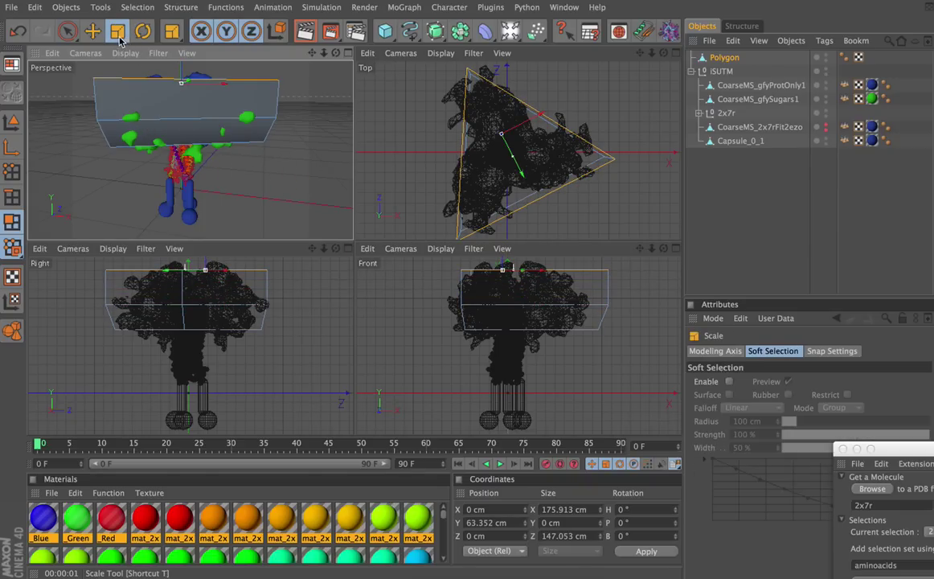
left_click_drag(266, 124, 259, 124)
left_click_drag(86, 88, 47, 88)
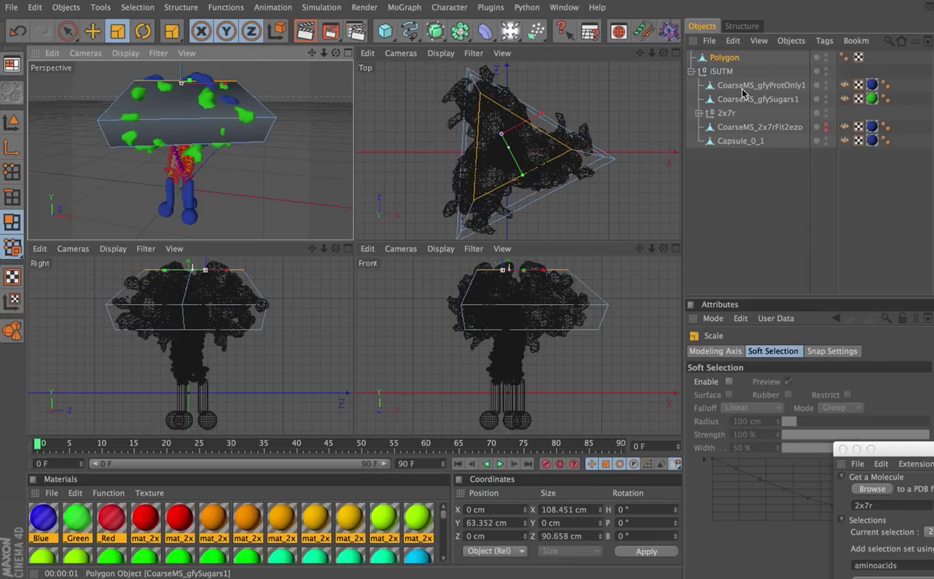
- Place the Polygon inside iSUTM directly above 2x7r and hide the CoarseMS_gfyProtOnly1 and CoarseMS_gfySugars1 meshes
left_click(721, 59)
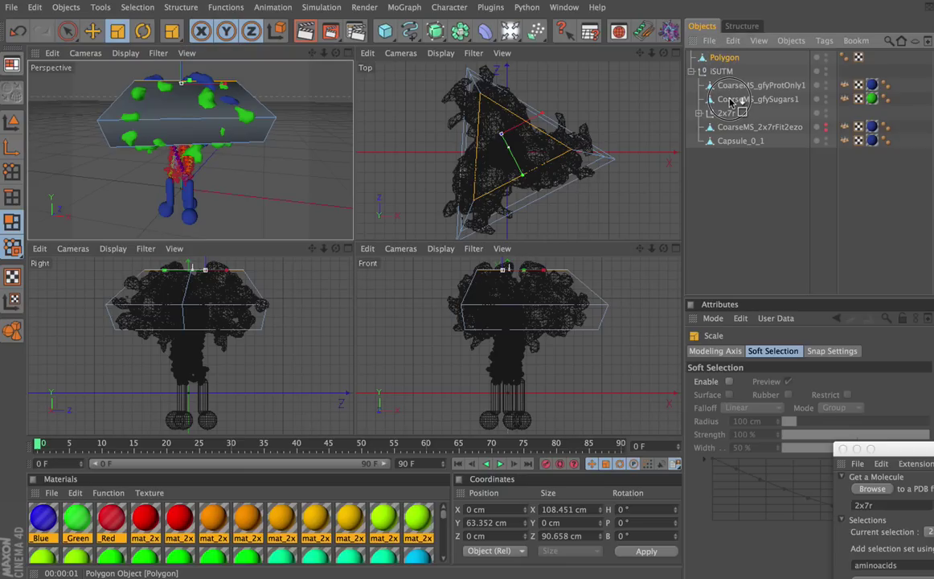
left_click_drag(730, 112, 728, 110)
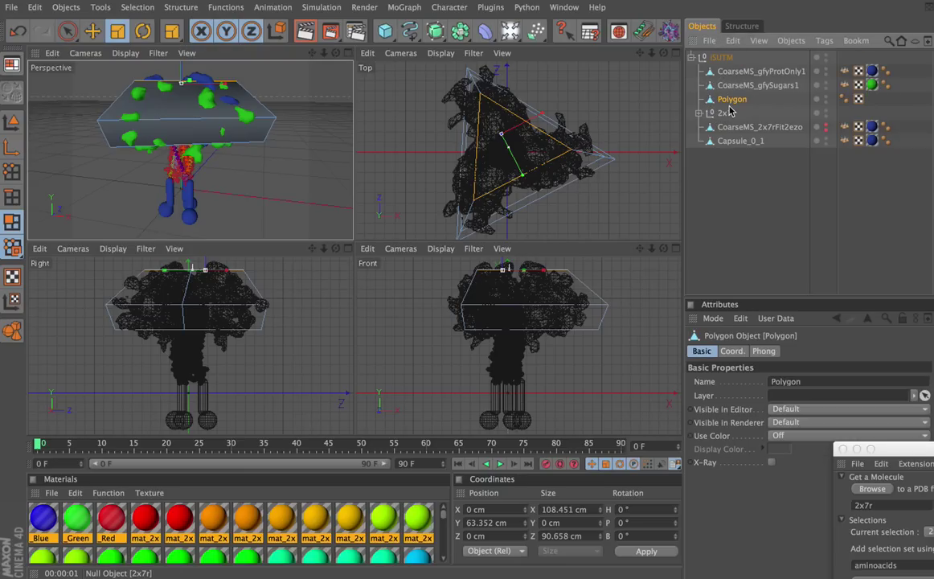
left_click(825, 72)
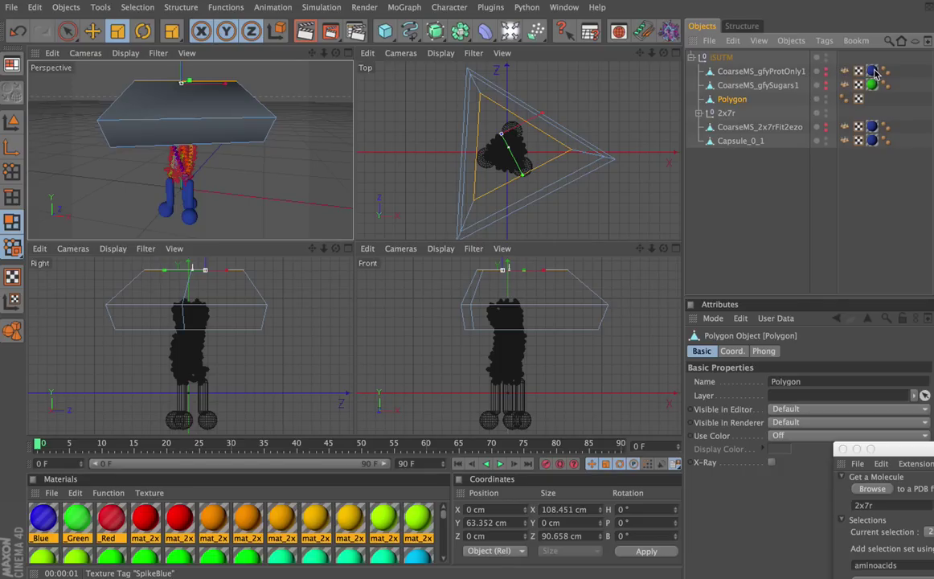
- Apply the sugar mesh's green material to the Polygon, and remove unused and duplicate materials from the scene
left_click_drag(875, 73, 872, 102)
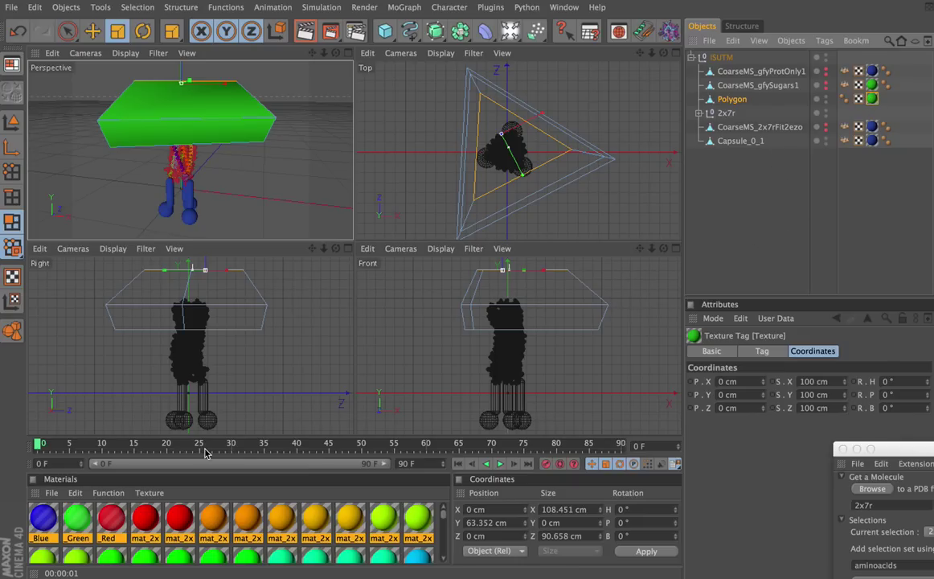
left_click(110, 493)
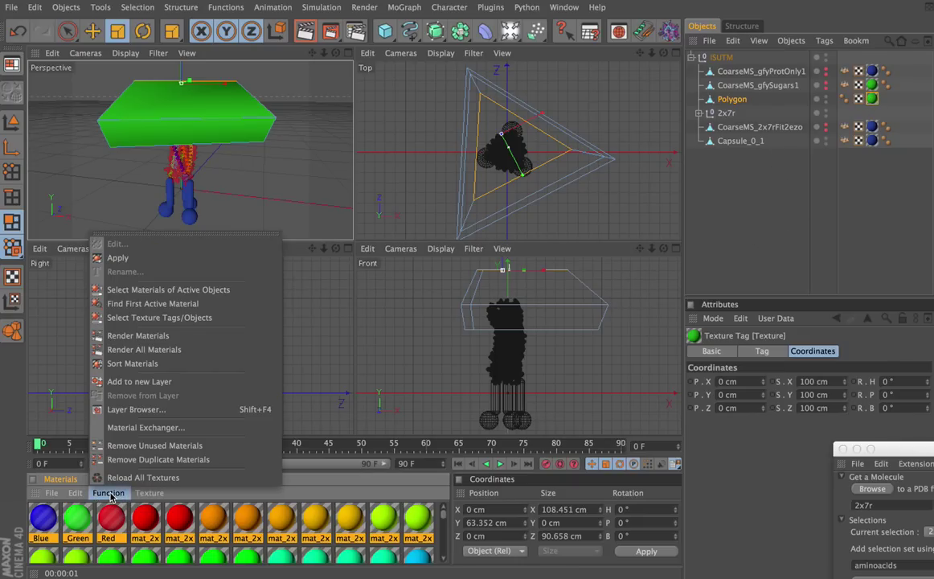
left_click(128, 449)
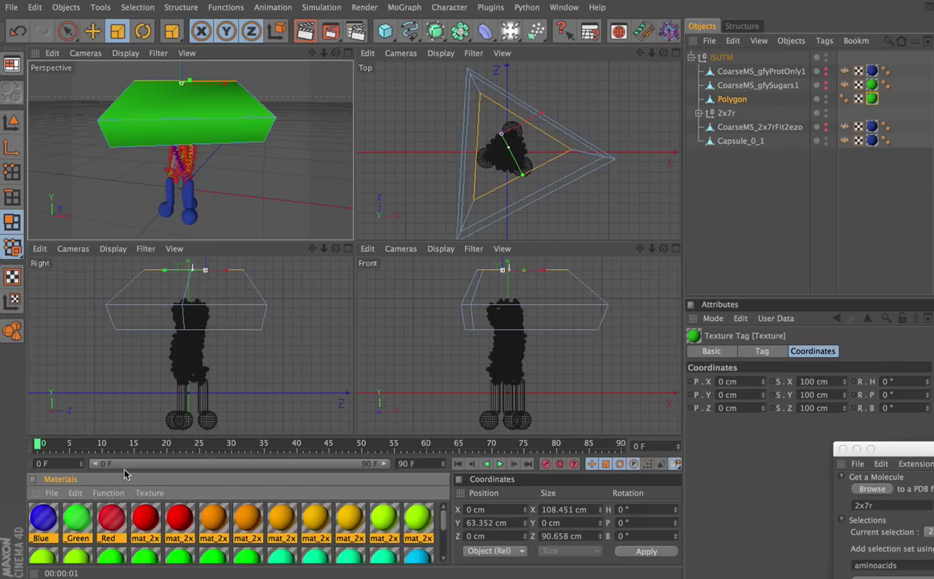
left_click(109, 494)
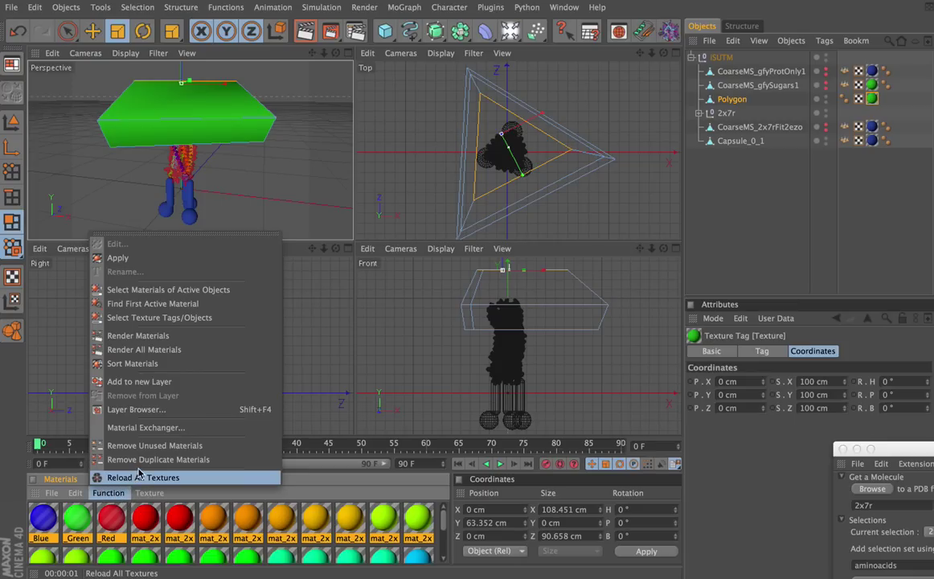
left_click(138, 461)
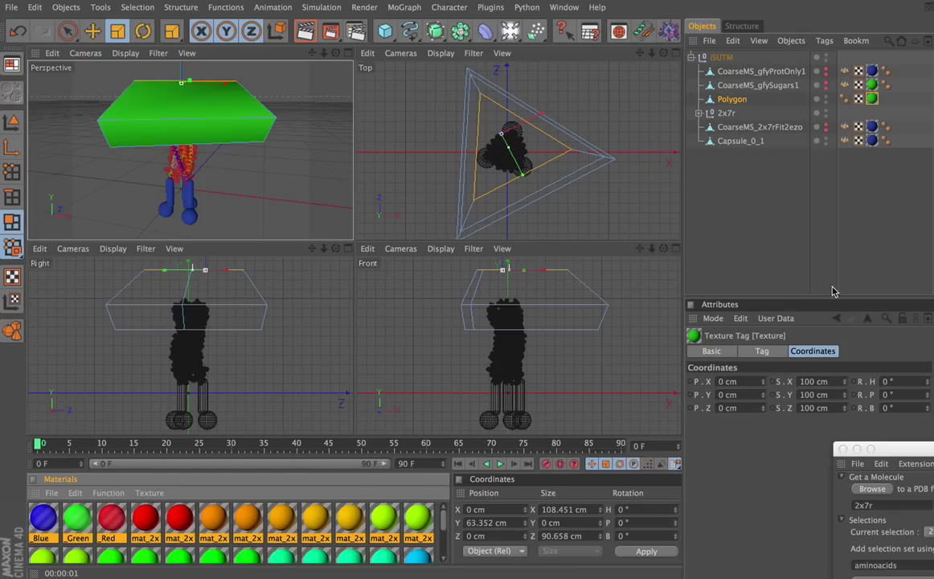
- Copy the complete iSUTM null with its children into the HIV scene, Untitled 1
left_click(774, 205)
left_click(724, 58)
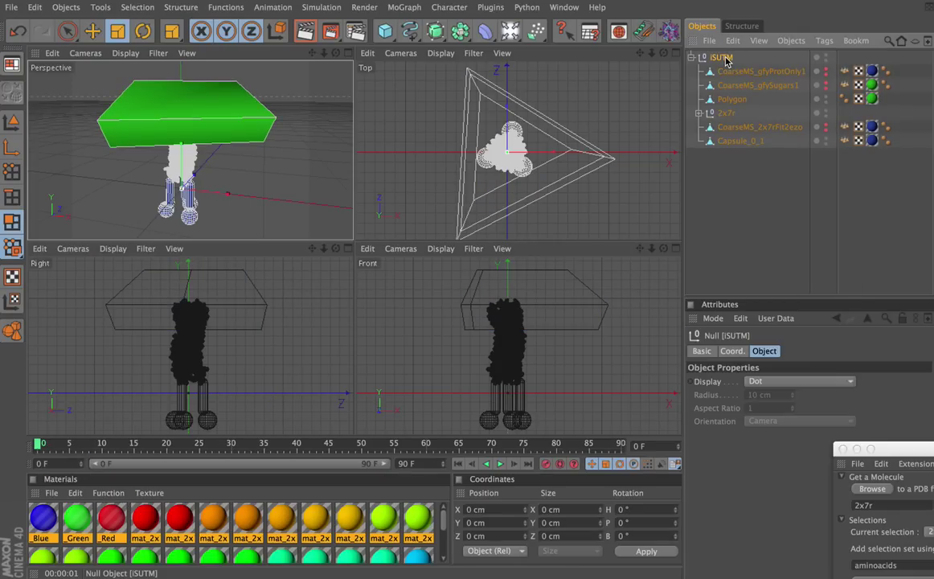
left_click(564, 7)
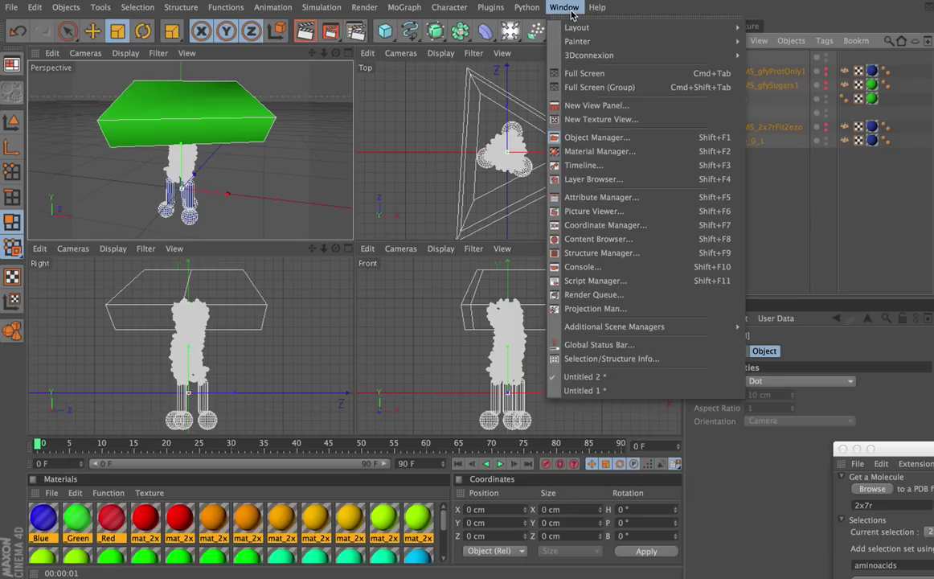
left_click(585, 391)
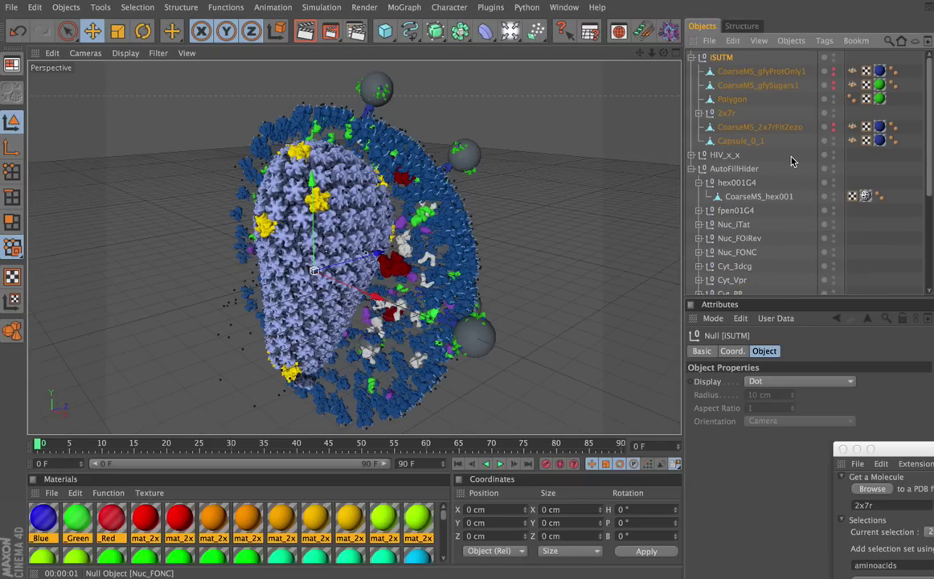
- Collapse the pasted iSUTM null and nest it inside the original iSUTM source null under AutoFillHider
left_click(692, 57)
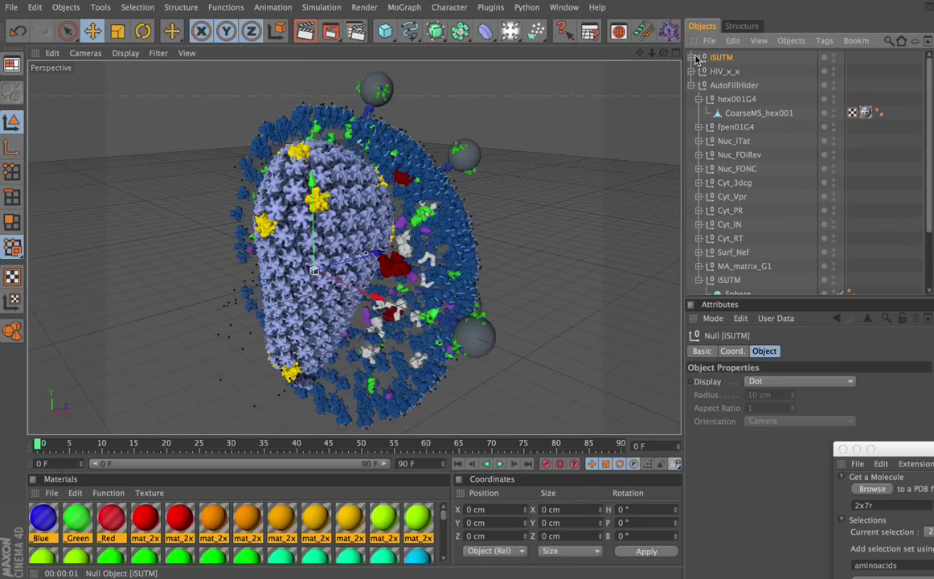
left_click_drag(722, 58, 732, 281)
scroll(792, 244, "down", 3)
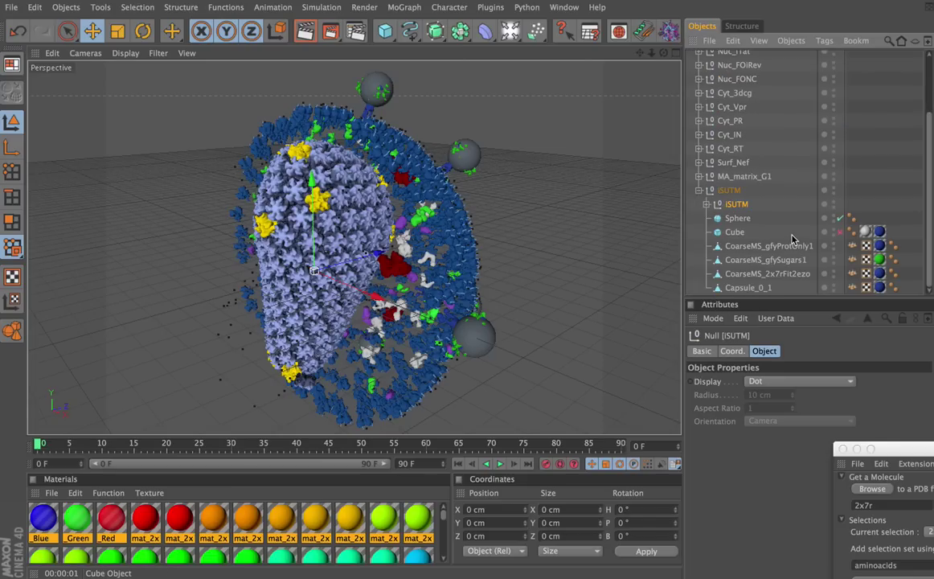
- Delete the original iSUTM's old children from Sphere through Capsule_0_1, keeping only the nested iSUTM null
left_click(736, 220)
left_click(740, 288, "shift")
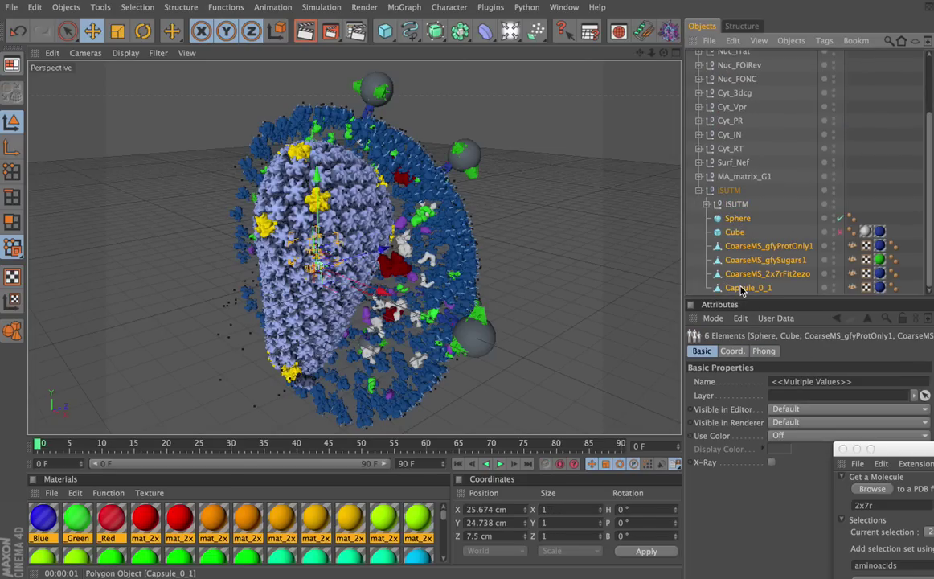
key("Delete")
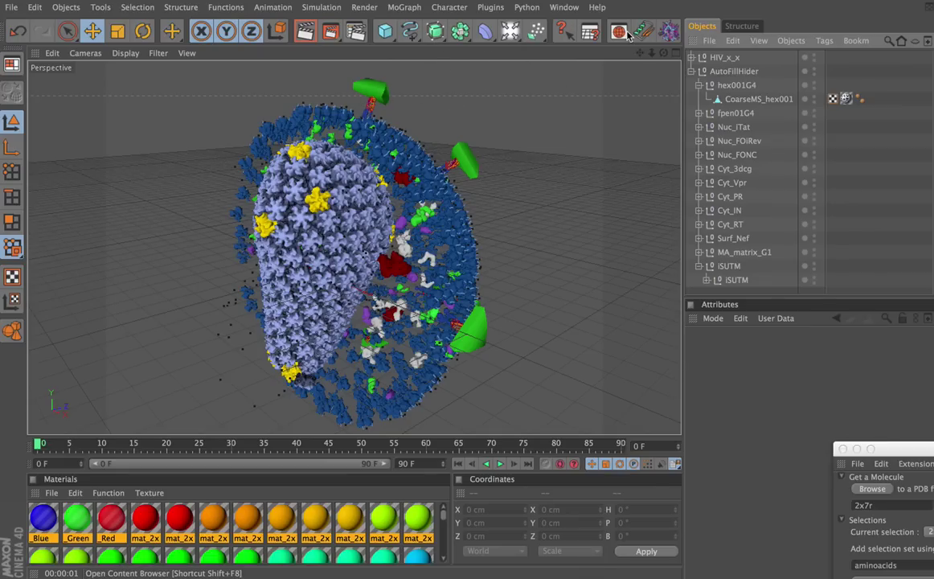
- Add a Camera object to the HIV scene and make it the active view camera
left_click(516, 37)
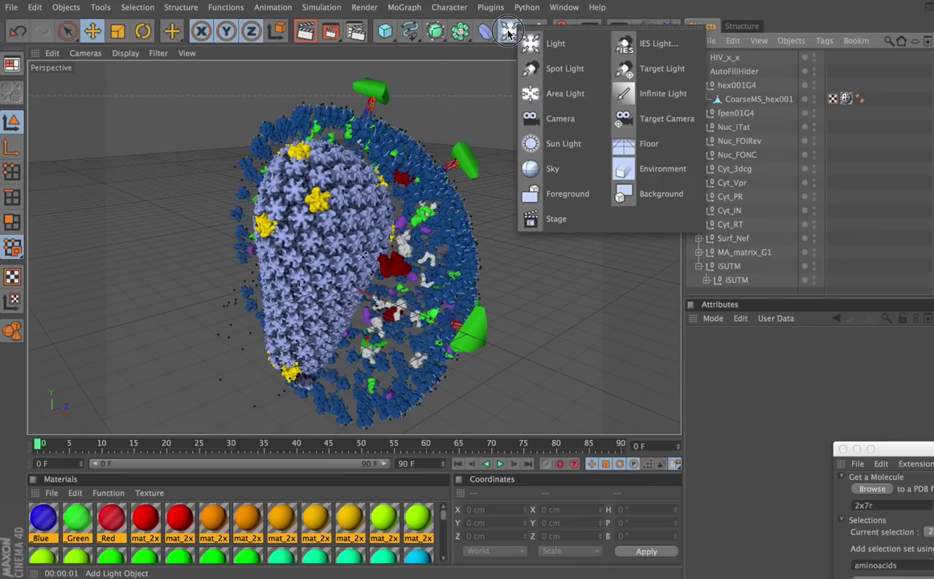
left_click(562, 121)
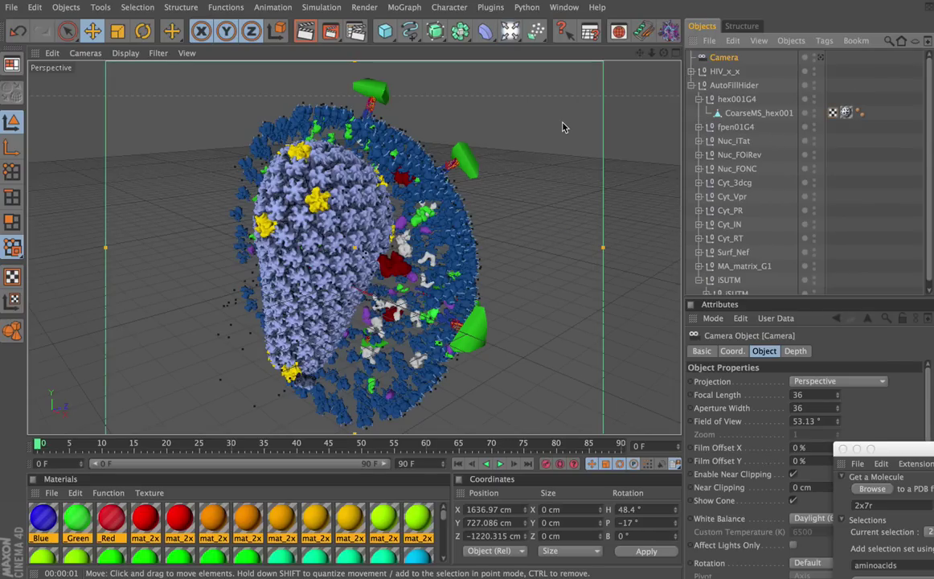
left_click(86, 53)
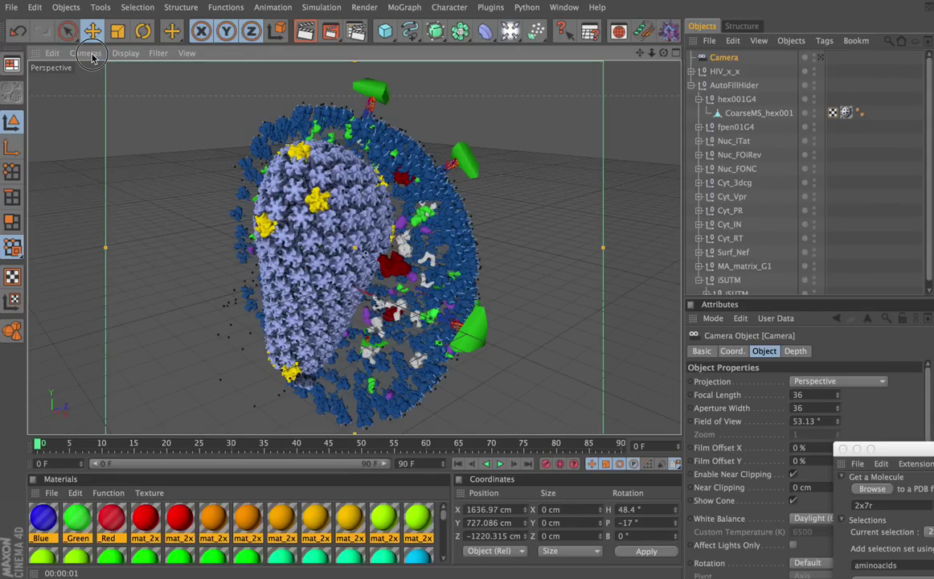
mouse_move(99, 78)
left_click(171, 72)
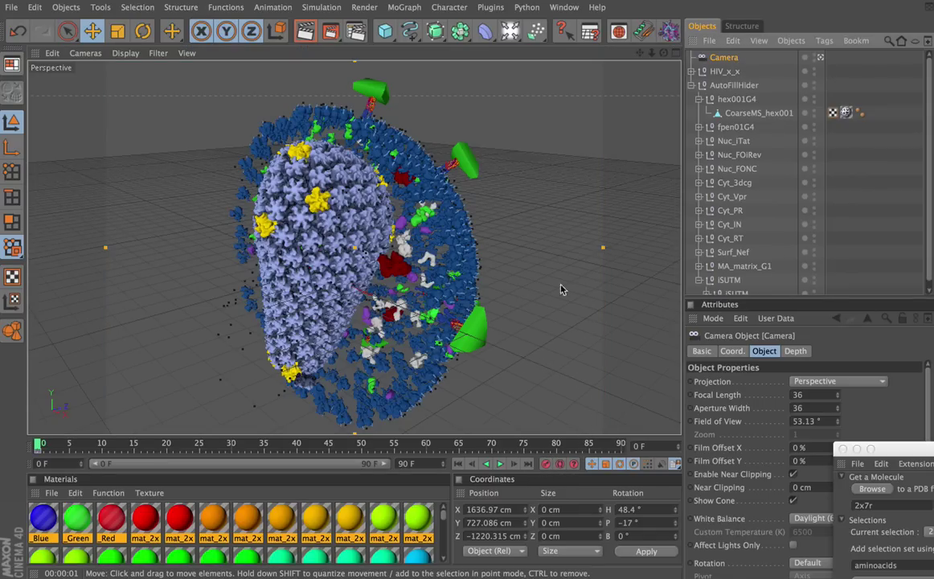
- Try to record a camera keyframe at frame 30 with an orbited, closer view centred on the lower surface spike
left_click(231, 444)
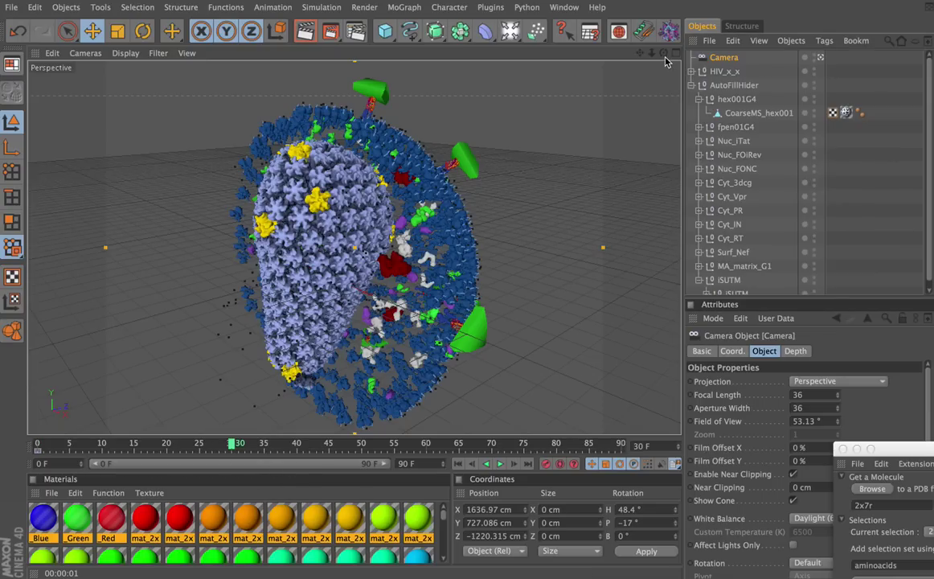
left_click_drag(663, 53, 614, 269)
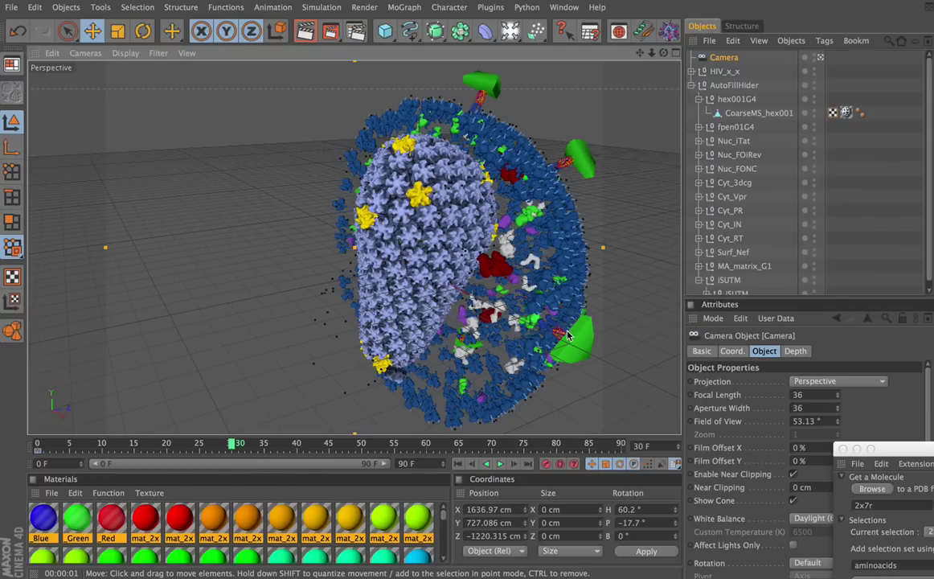
left_click(563, 341)
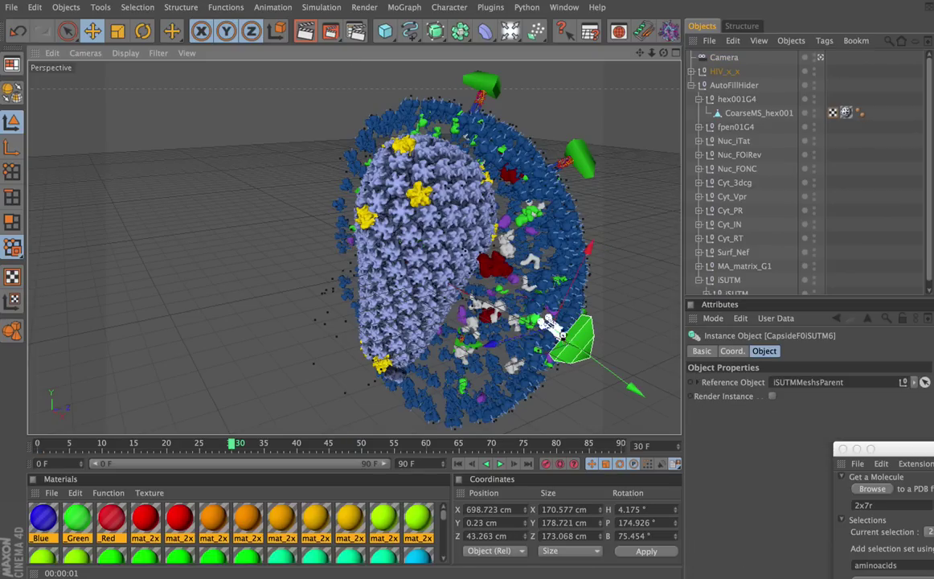
key("o")
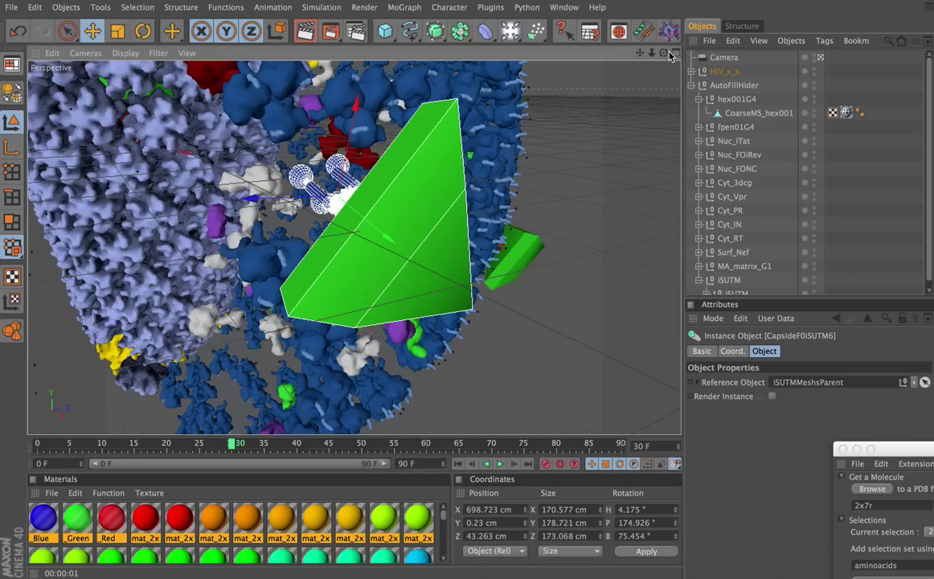
left_click_drag(652, 53, 563, 54)
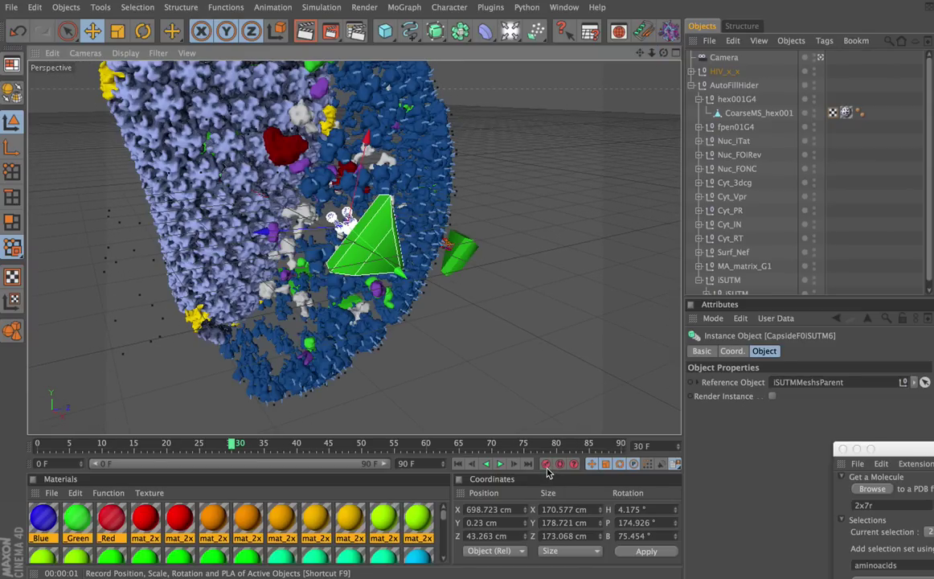
left_click(548, 469)
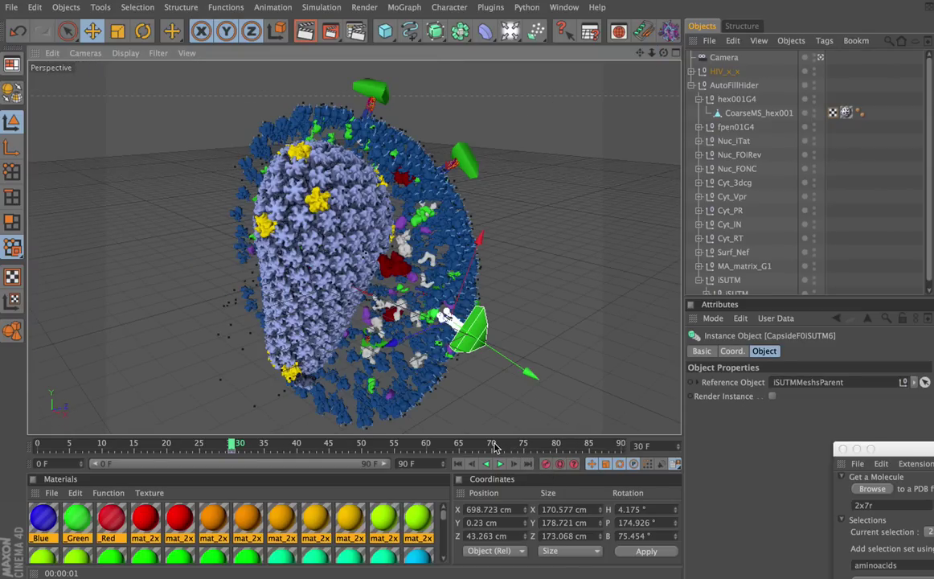
- Record a camera keyframe at frame 70 with an orbited close-up of the selected surface spike seen from the side
left_click(493, 445)
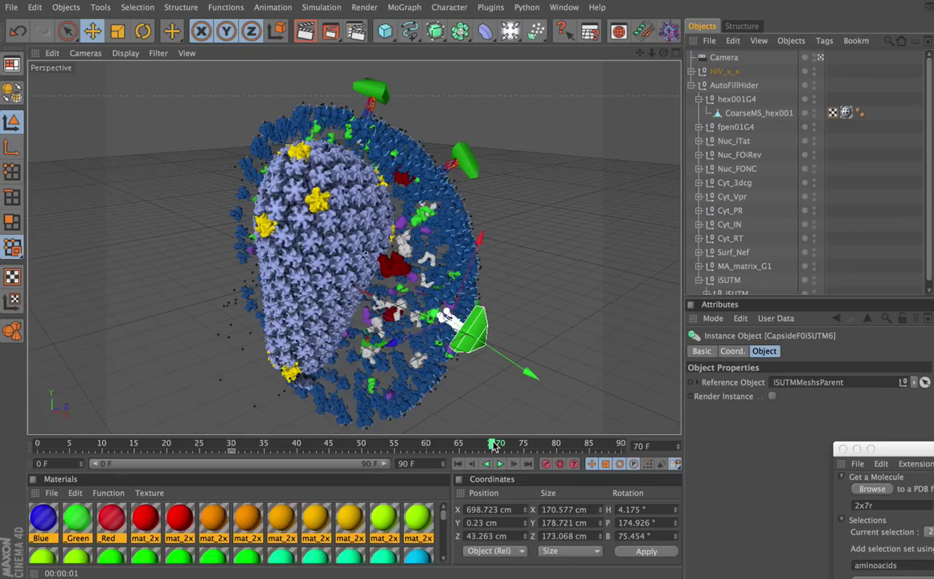
key("o")
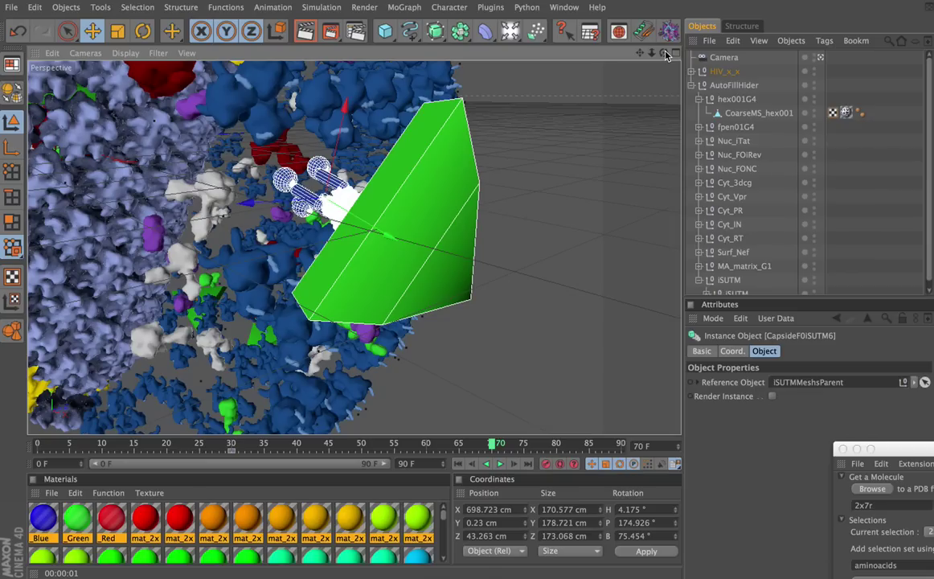
mouse_move(666, 54)
left_mouse_down()
mouse_move(619, 56)
mouse_move(665, 54)
left_mouse_up()
left_click(724, 57)
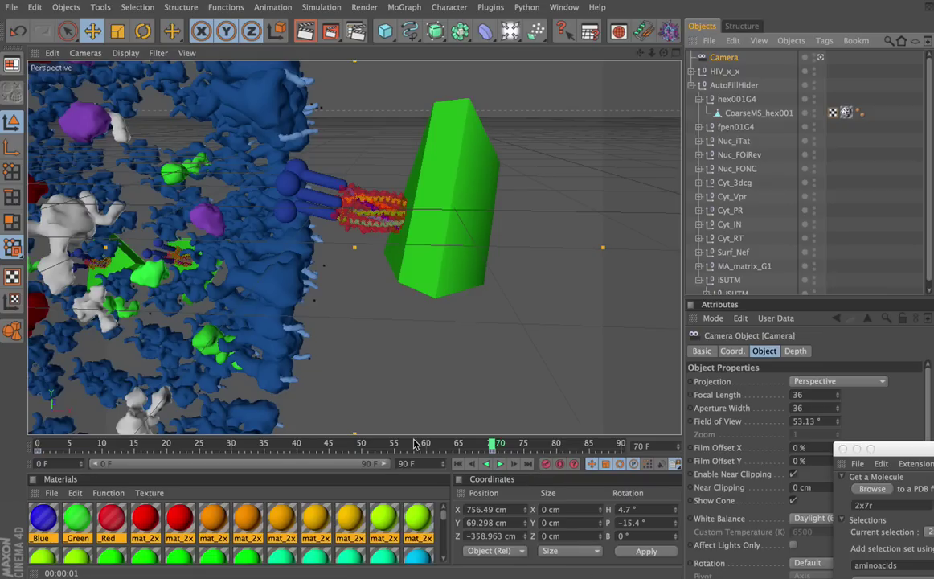
- Play the camera animation from frame 0 to frame 72, rendering a preview of the view at both frames
left_click_drag(394, 448, 39, 444)
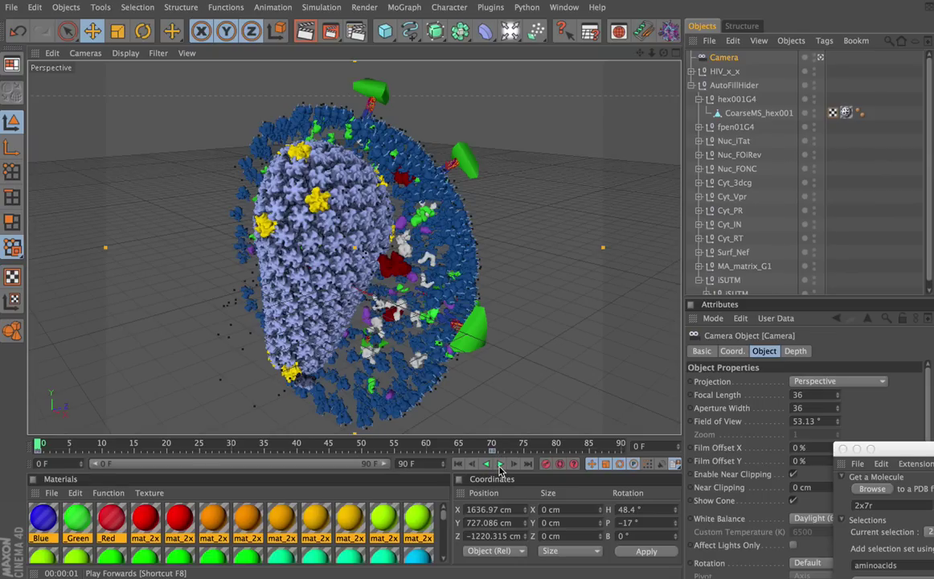
key("ctrl+r")
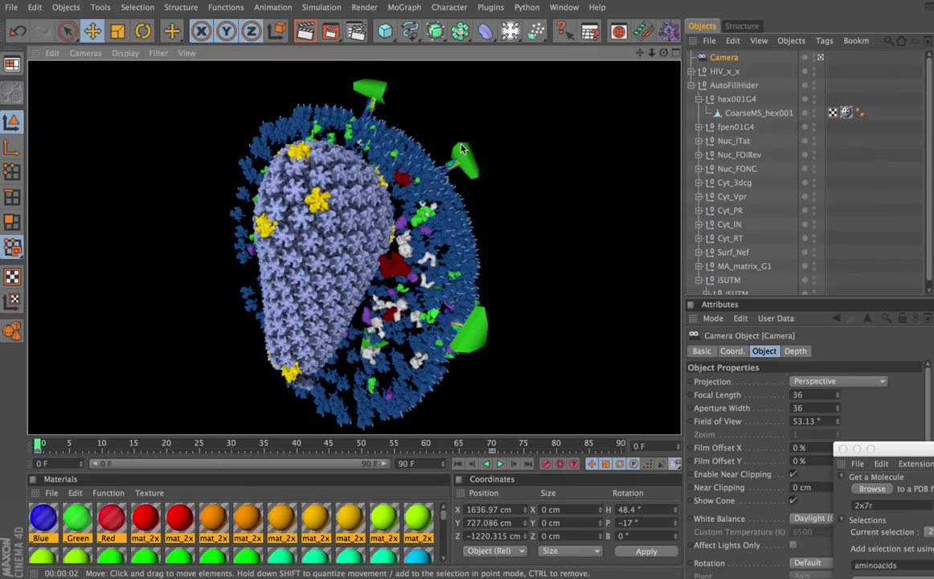
left_click(499, 464)
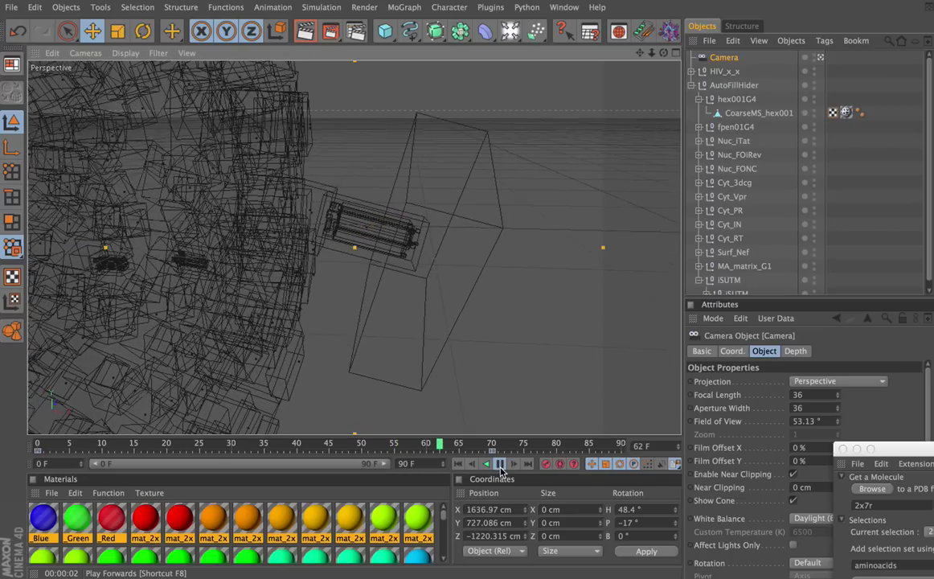
left_click(500, 465)
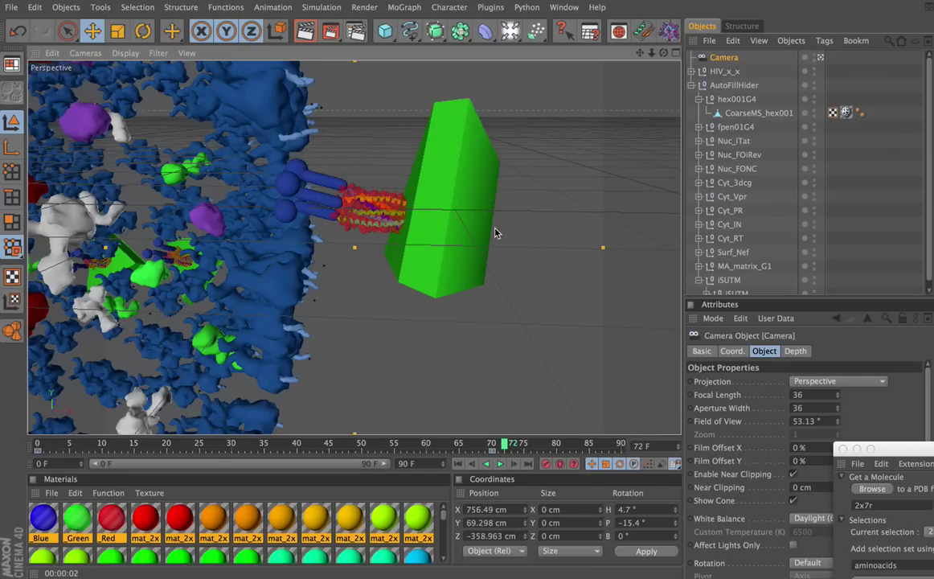
key("ctrl+r")
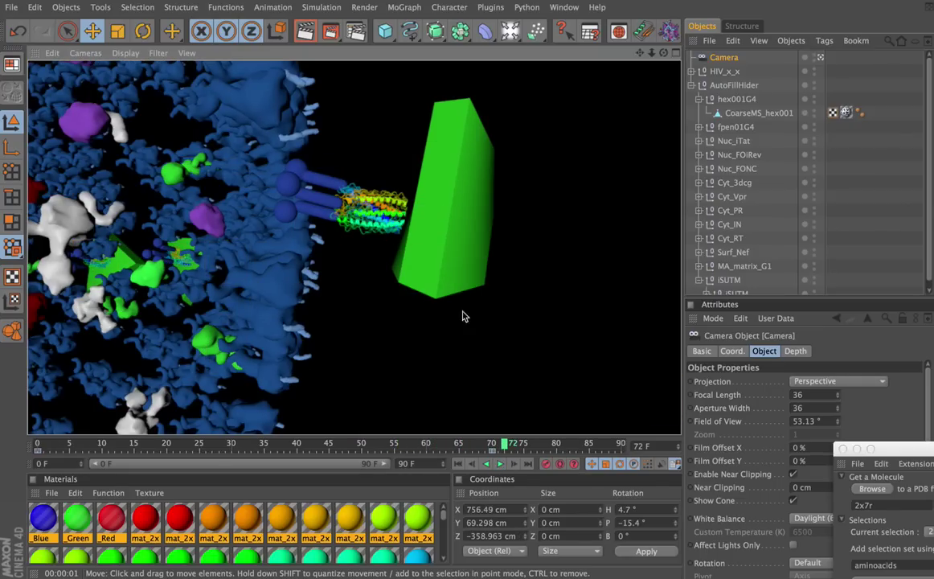